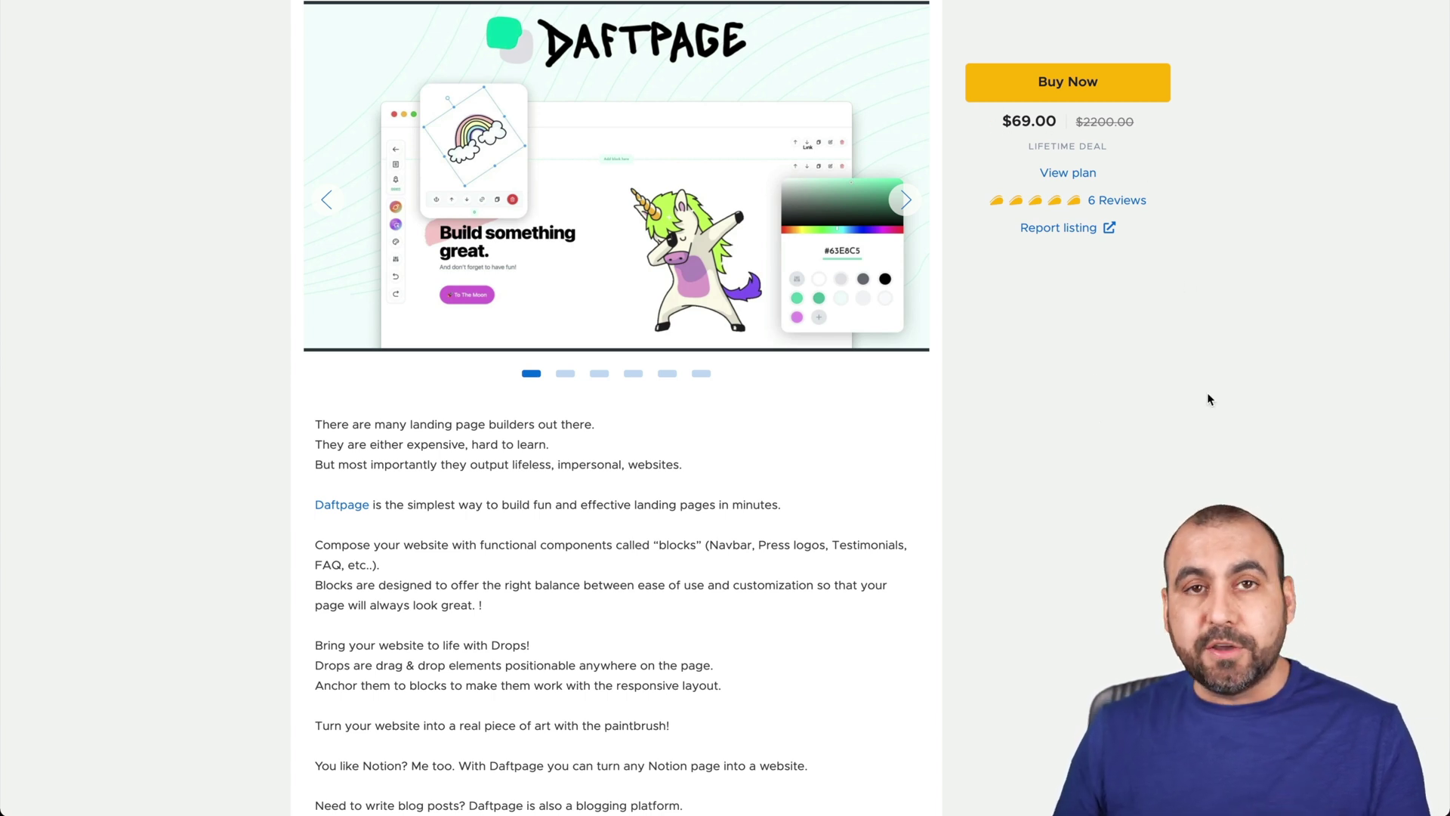
Step: Review the Daftpage deal listing's feature summary, deal terms and plan inclusions
{"action": "scroll", "coordinate": [1208, 394], "scroll_direction": "down", "scroll_amount": 10}
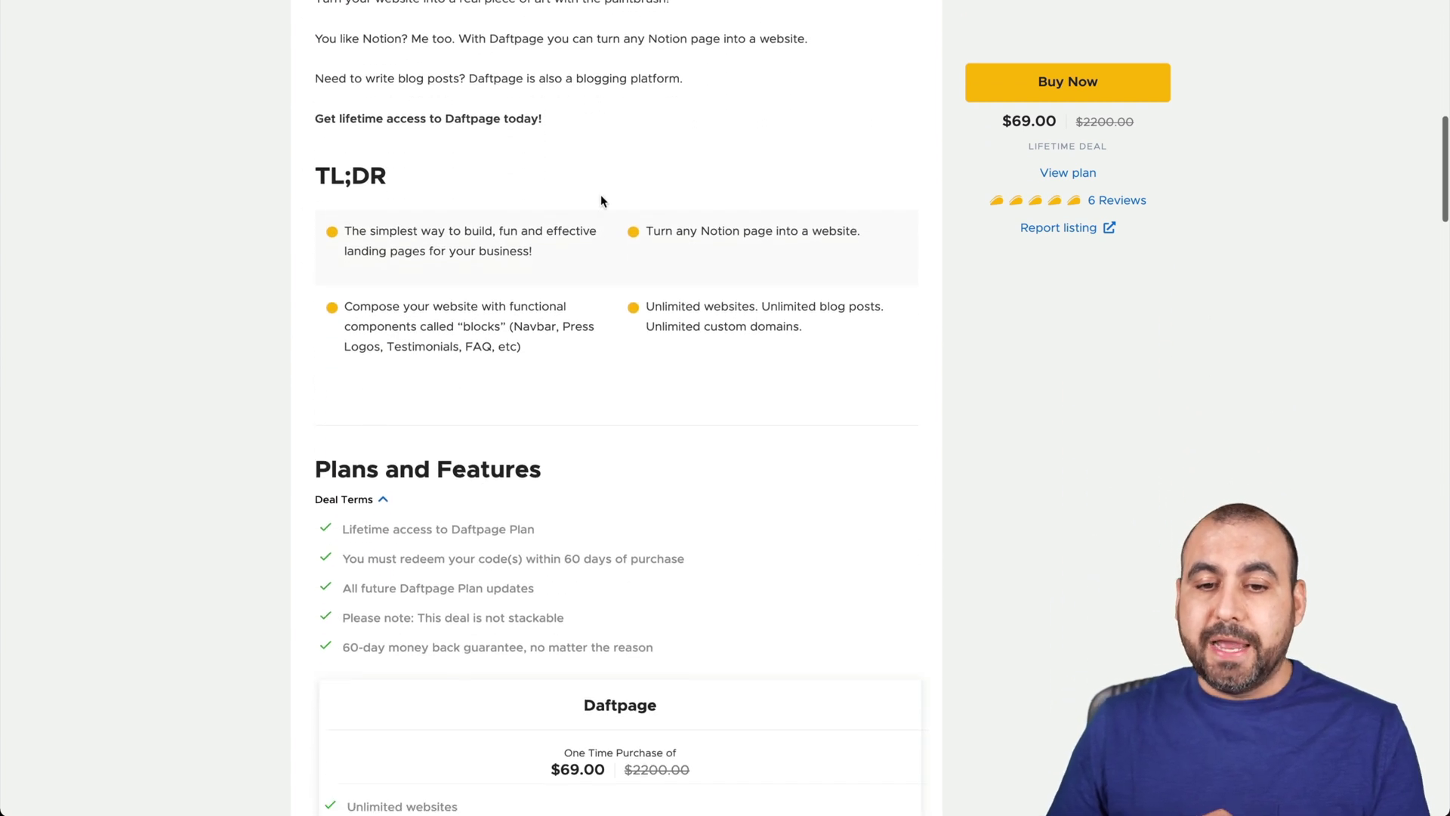
{"action": "left_click_drag", "start_coordinate": [647, 232], "coordinate": [817, 252]}
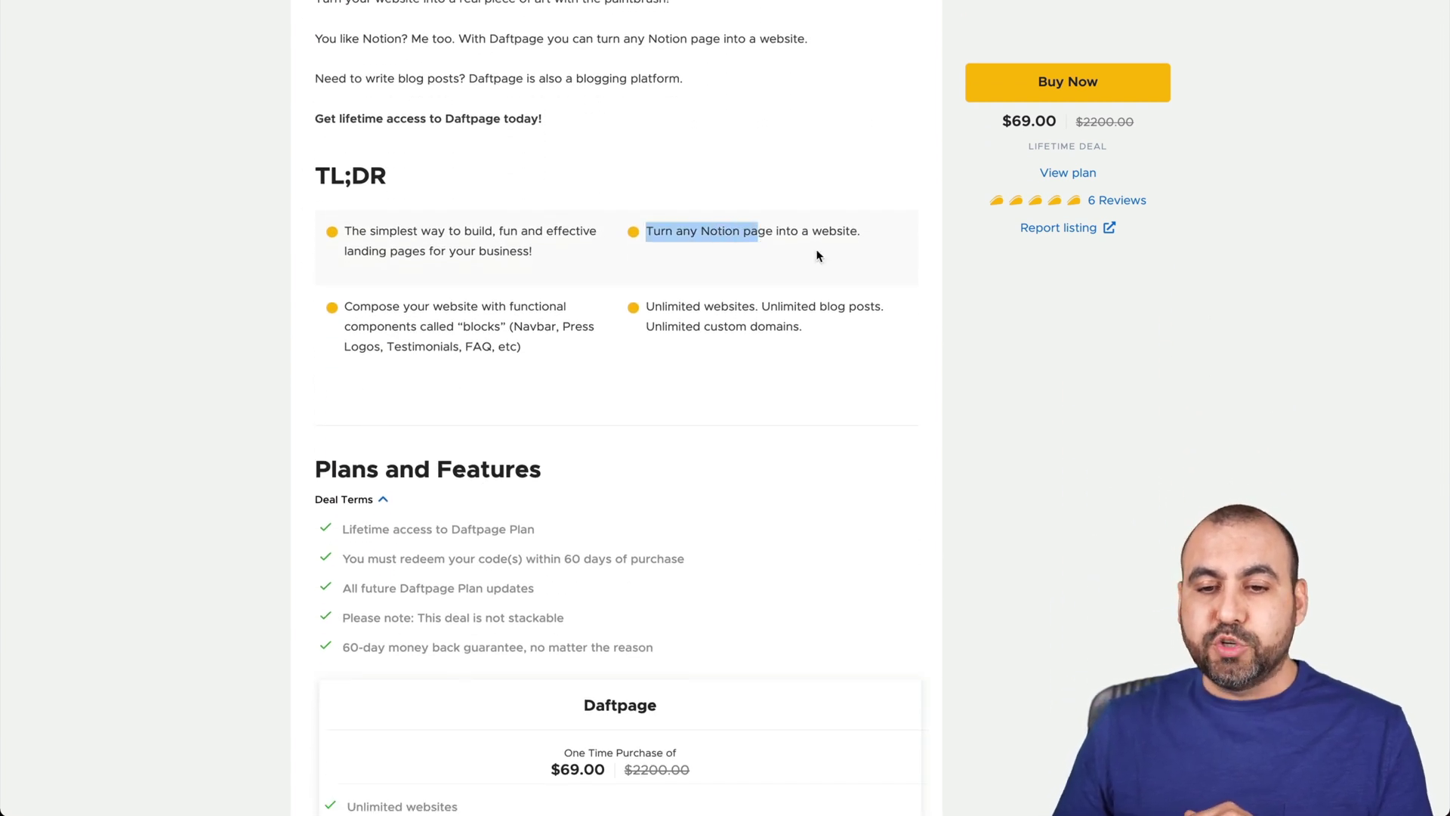
{"action": "left_click", "coordinate": [943, 308]}
{"action": "scroll", "coordinate": [1090, 454], "scroll_direction": "down", "scroll_amount": 3}
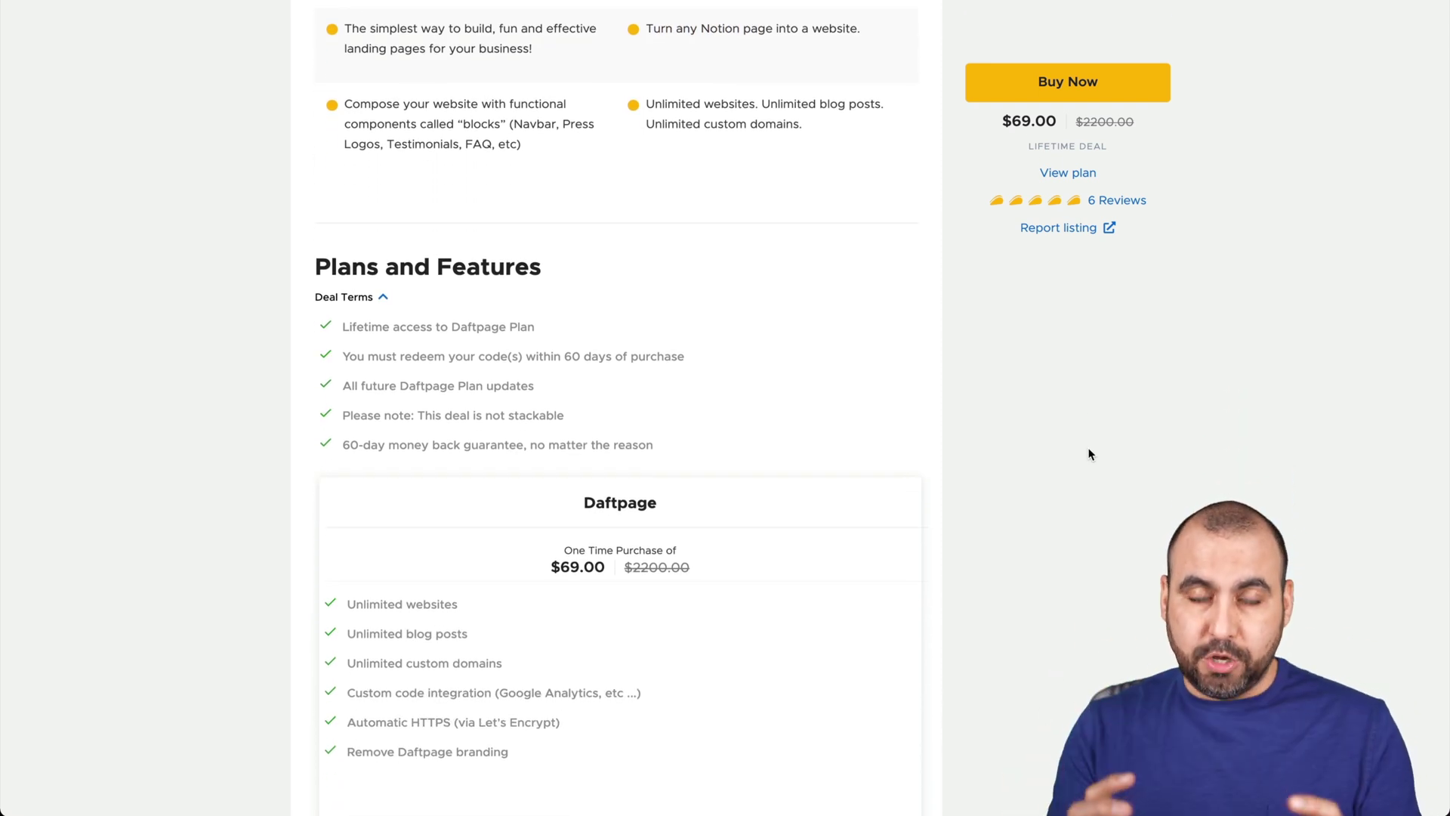
{"action": "scroll", "coordinate": [1090, 454], "scroll_direction": "down", "scroll_amount": 2}
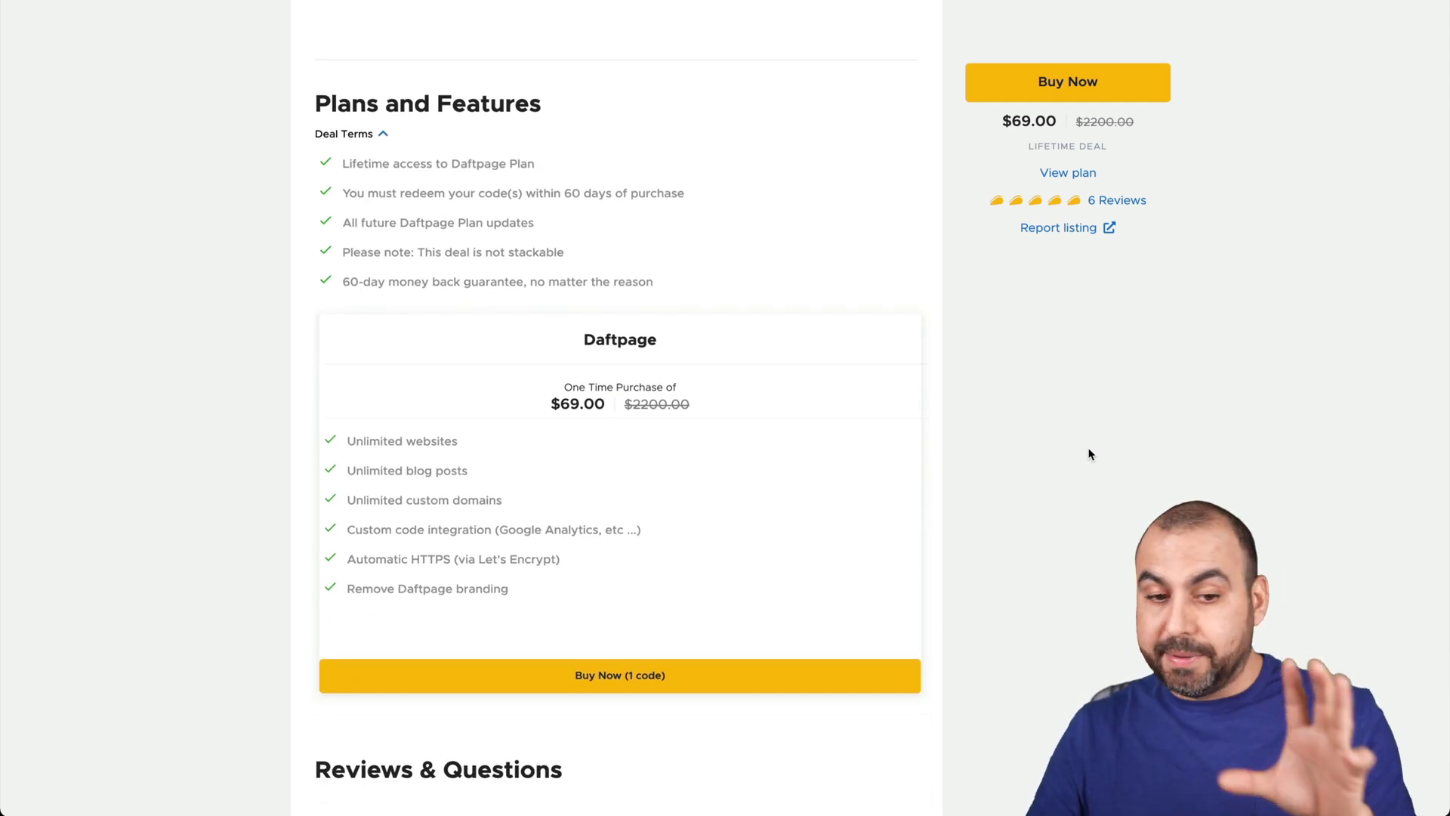
{"action": "scroll", "coordinate": [1090, 454], "scroll_direction": "down", "scroll_amount": 1}
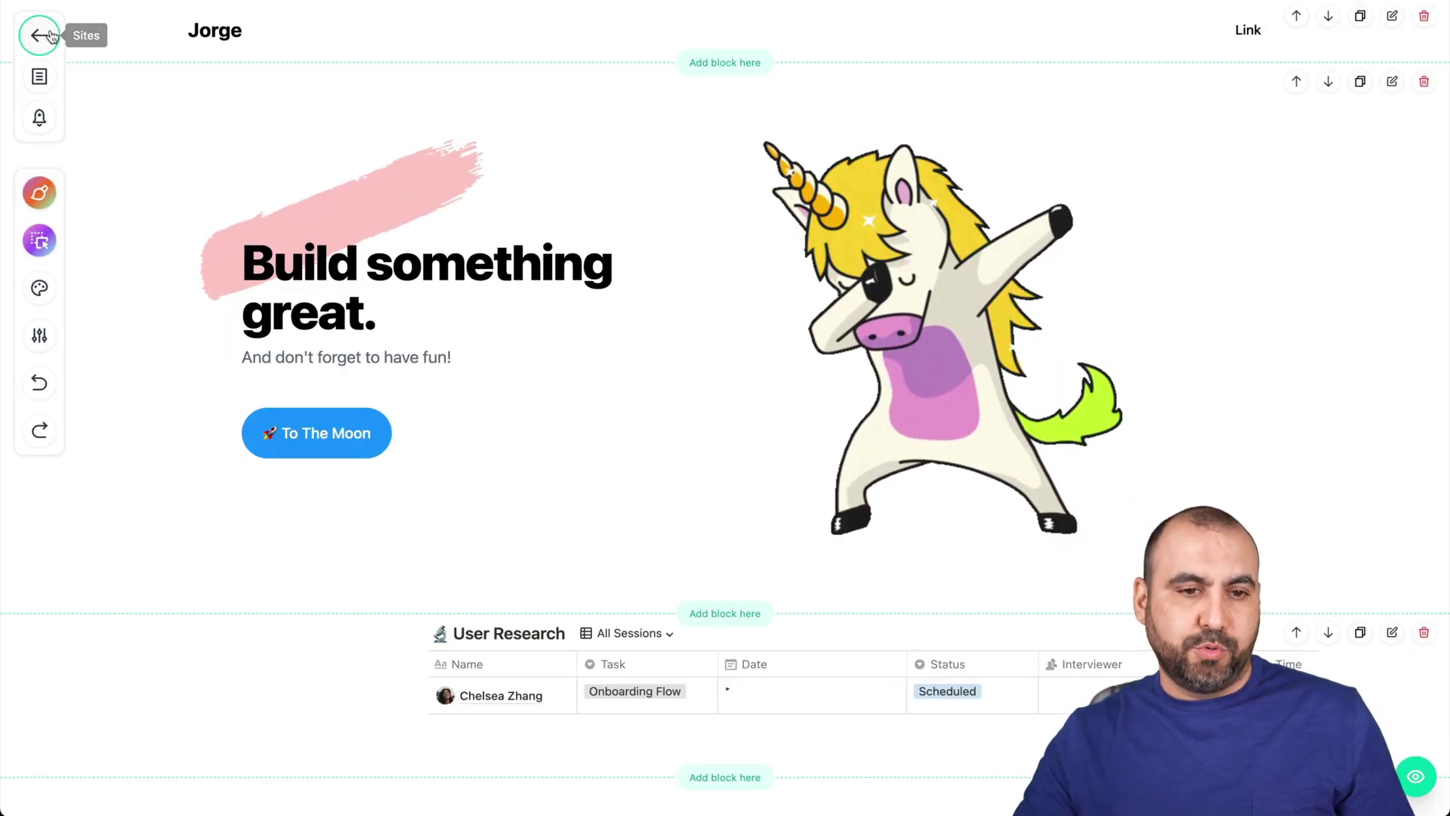
Step: In Daftpage, create a new site named SaaS Master with the bright green primary color and Playful typography
{"action": "left_click", "coordinate": [50, 32]}
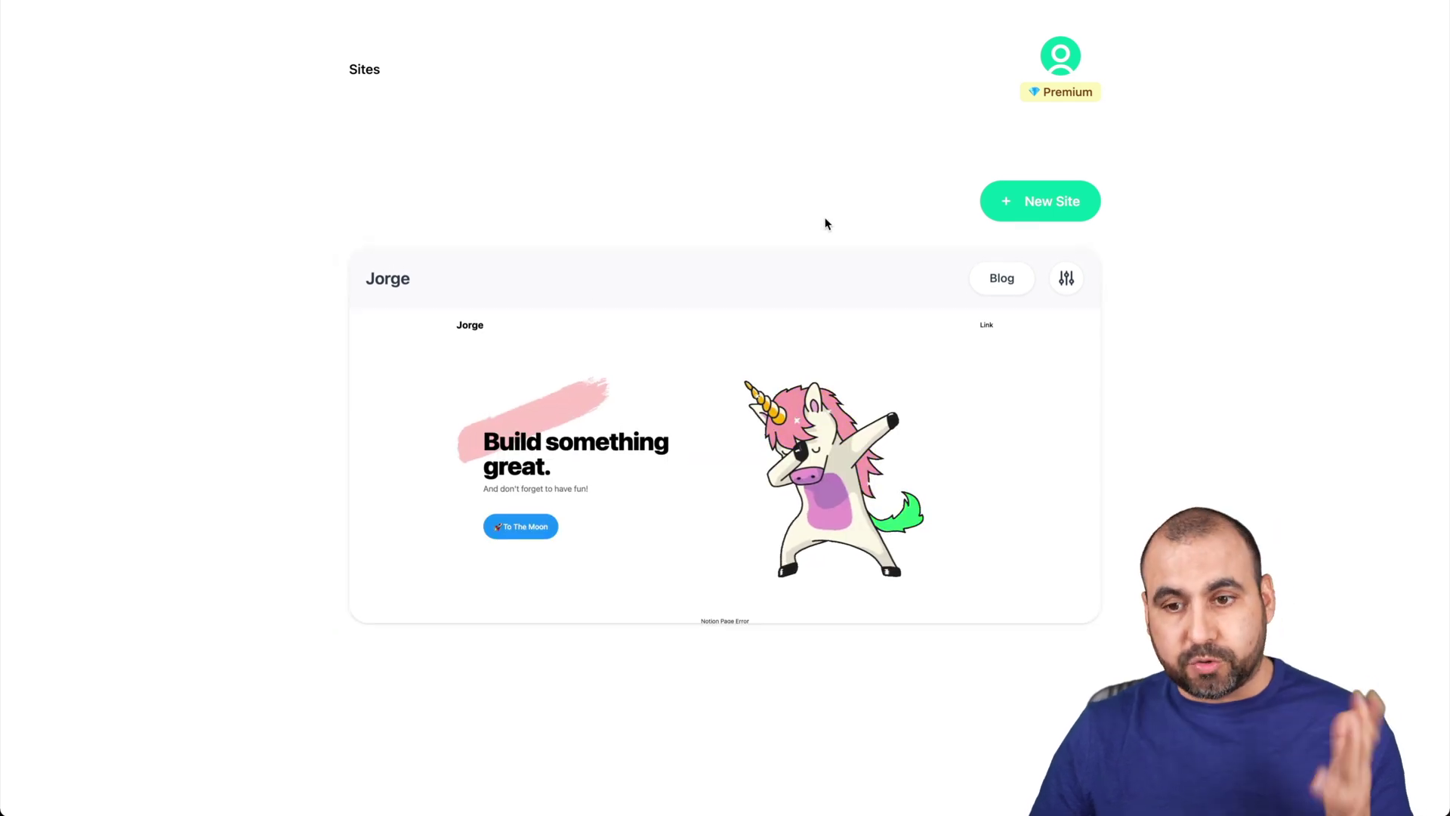
{"action": "left_click", "coordinate": [1033, 203]}
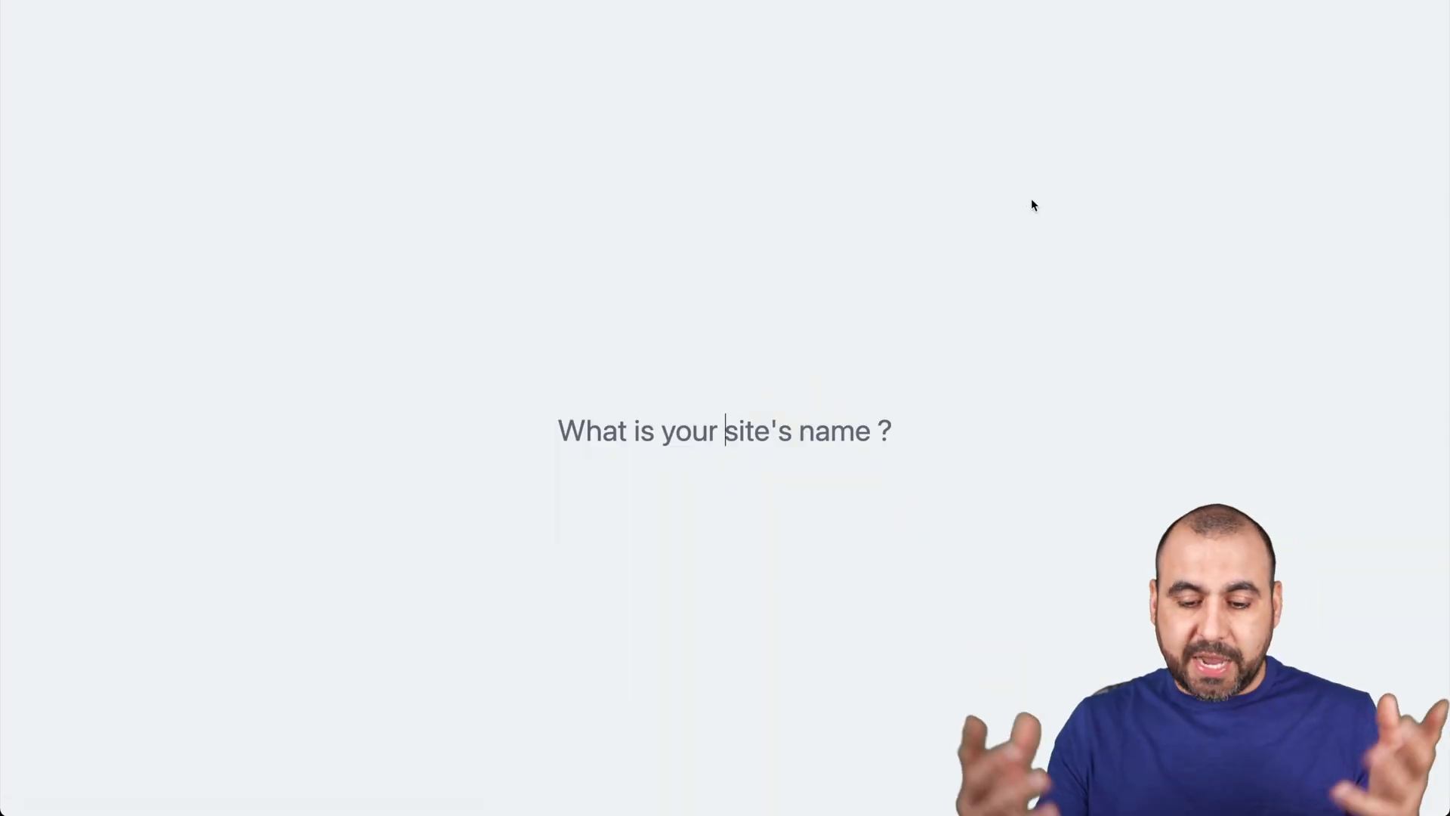
{"action": "type", "text": "SaaS M"}
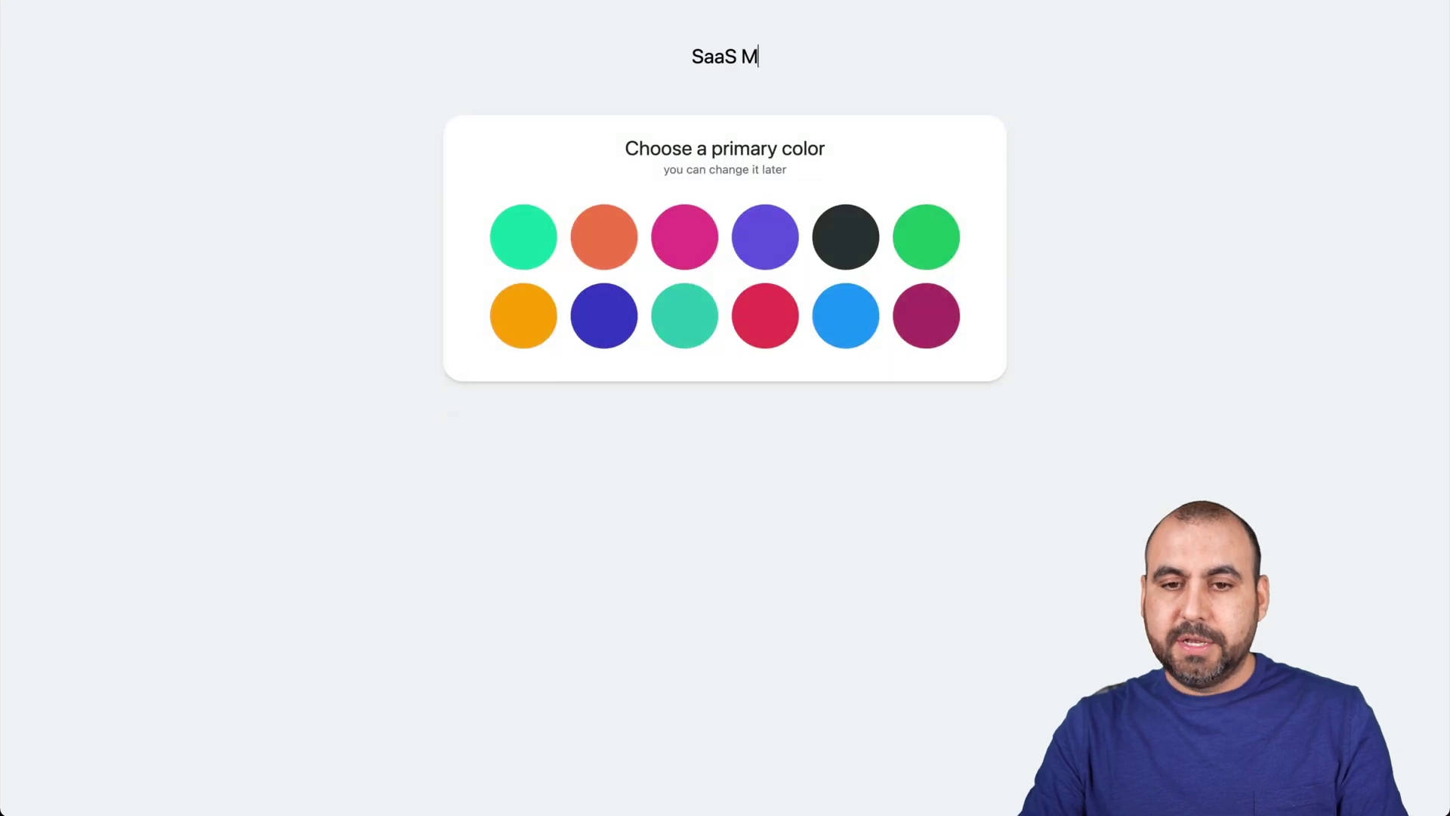
{"action": "type", "text": "aster"}
{"action": "left_click", "coordinate": [932, 253]}
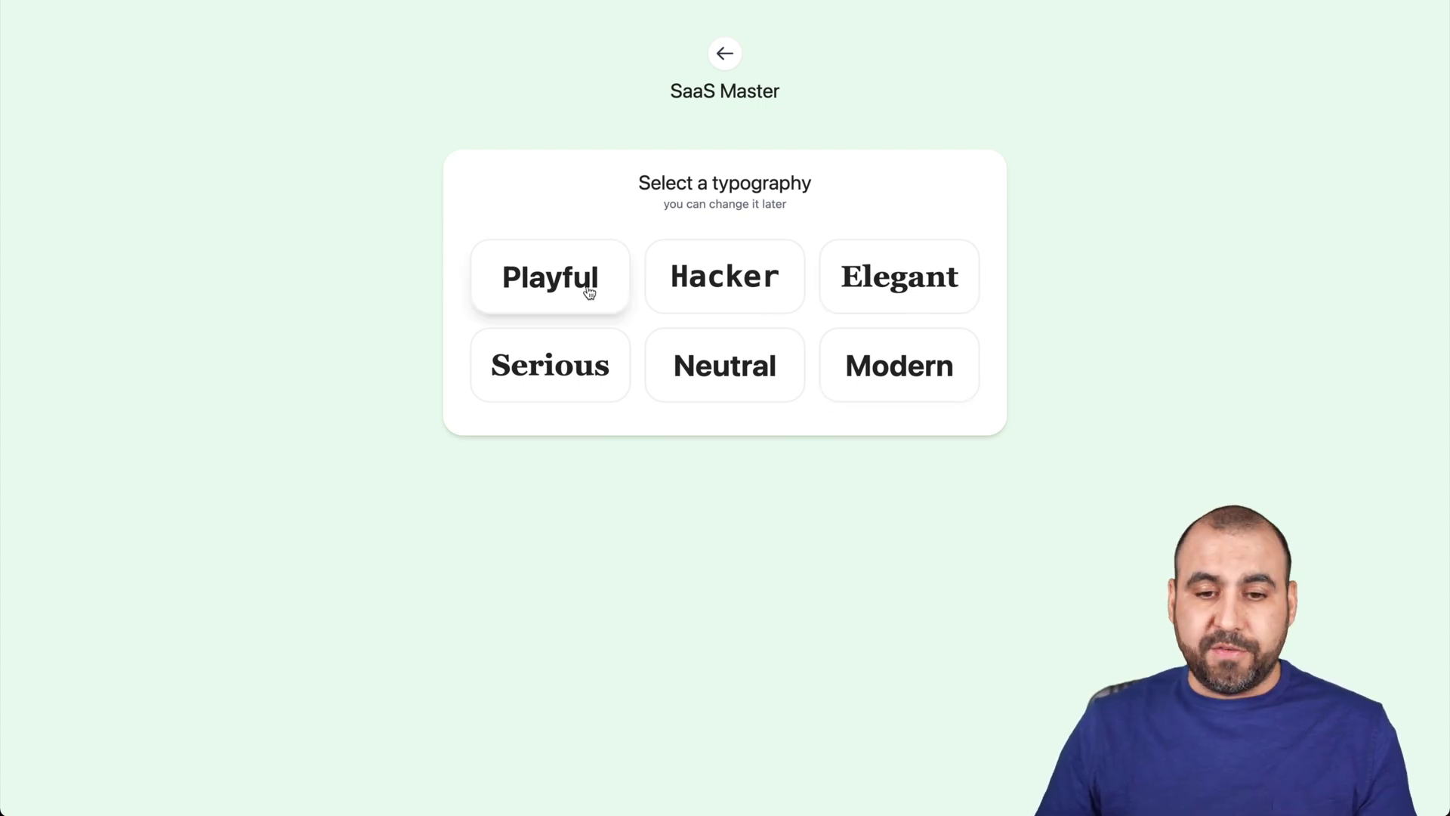
{"action": "left_click", "coordinate": [539, 282]}
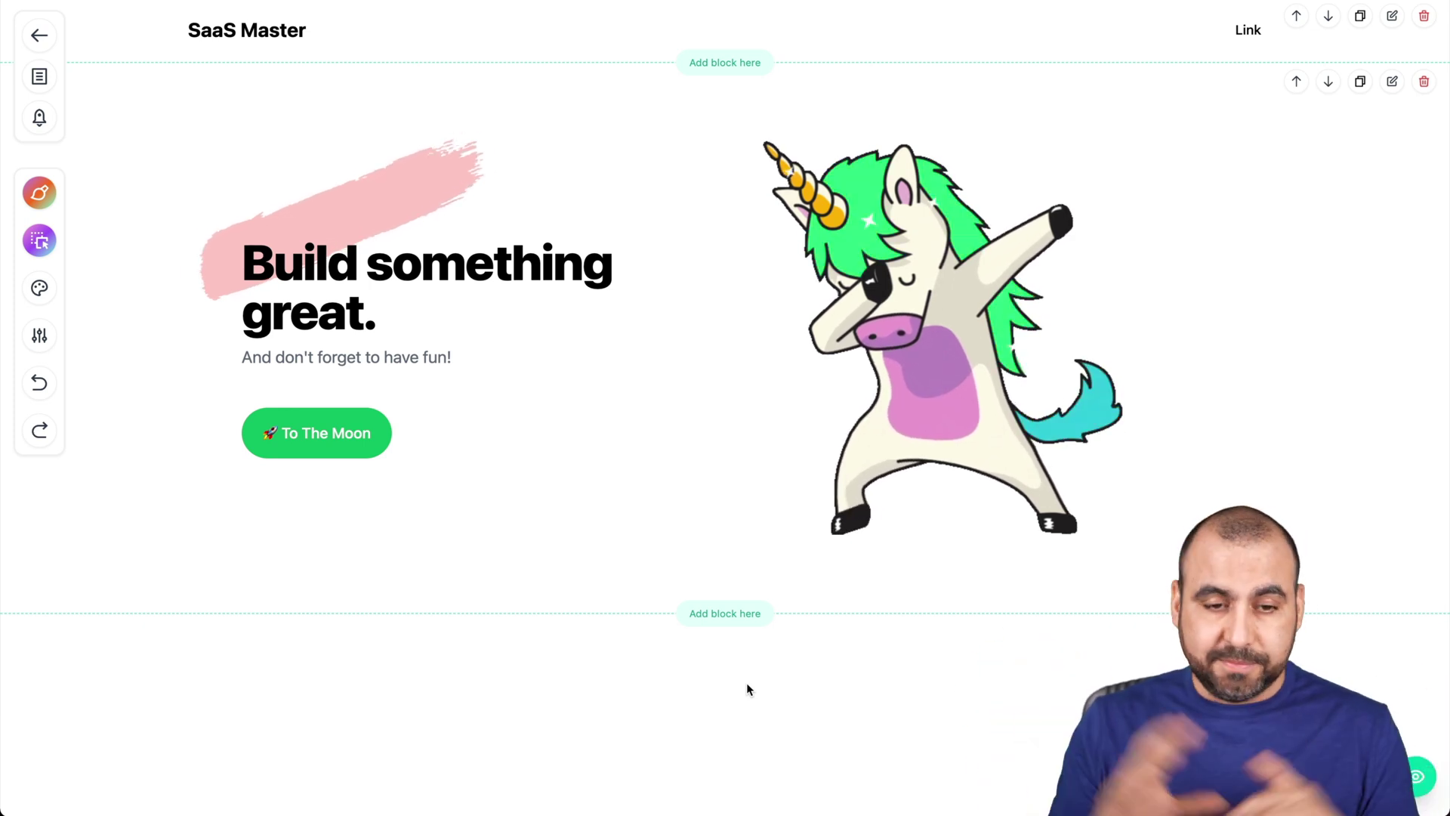
Step: Try the Media Left layout on the hero section's unicorn image and switch it back to Media Right
{"action": "left_click", "coordinate": [920, 346]}
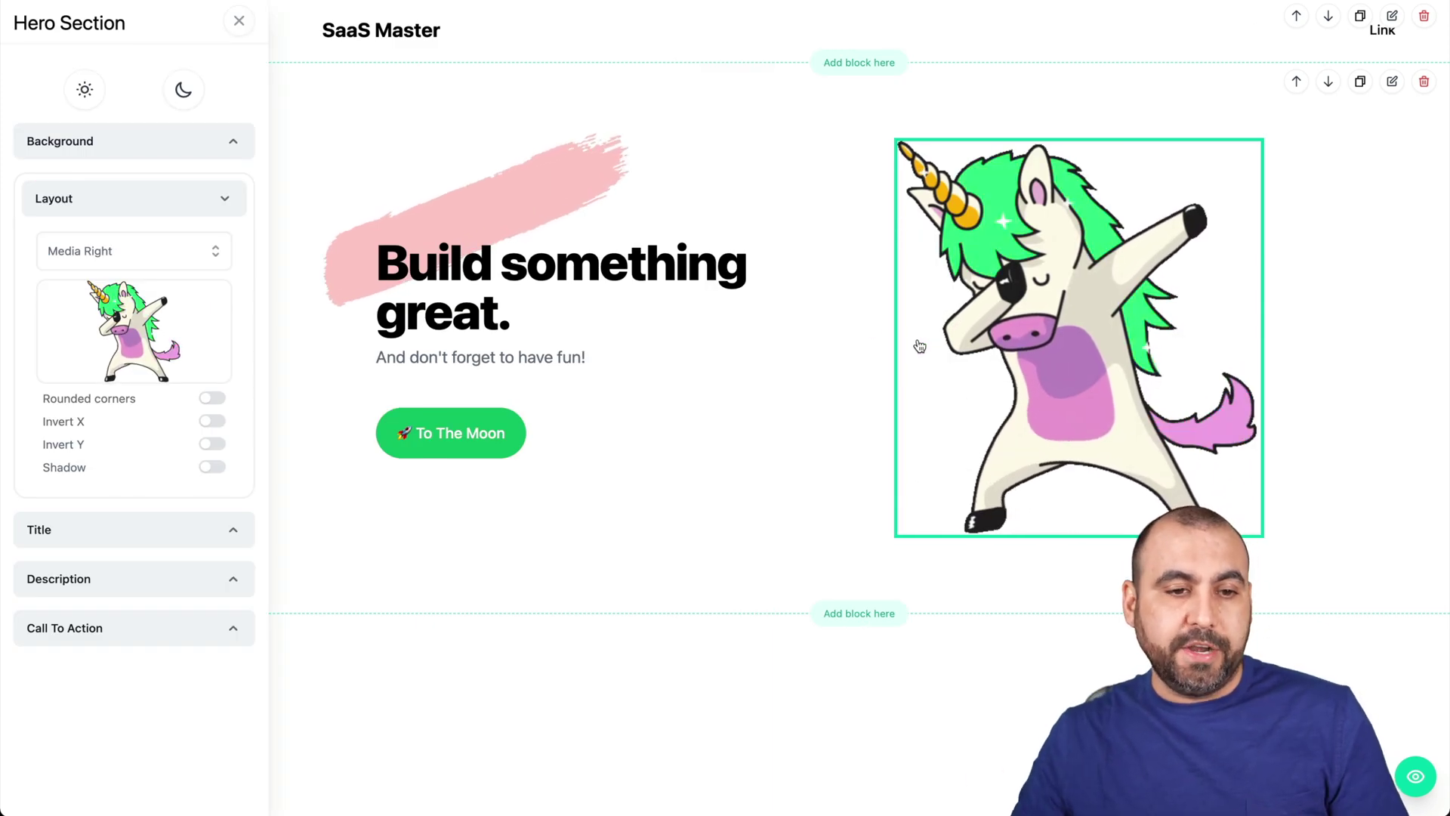
{"action": "left_click", "coordinate": [143, 250]}
{"action": "left_click", "coordinate": [139, 323]}
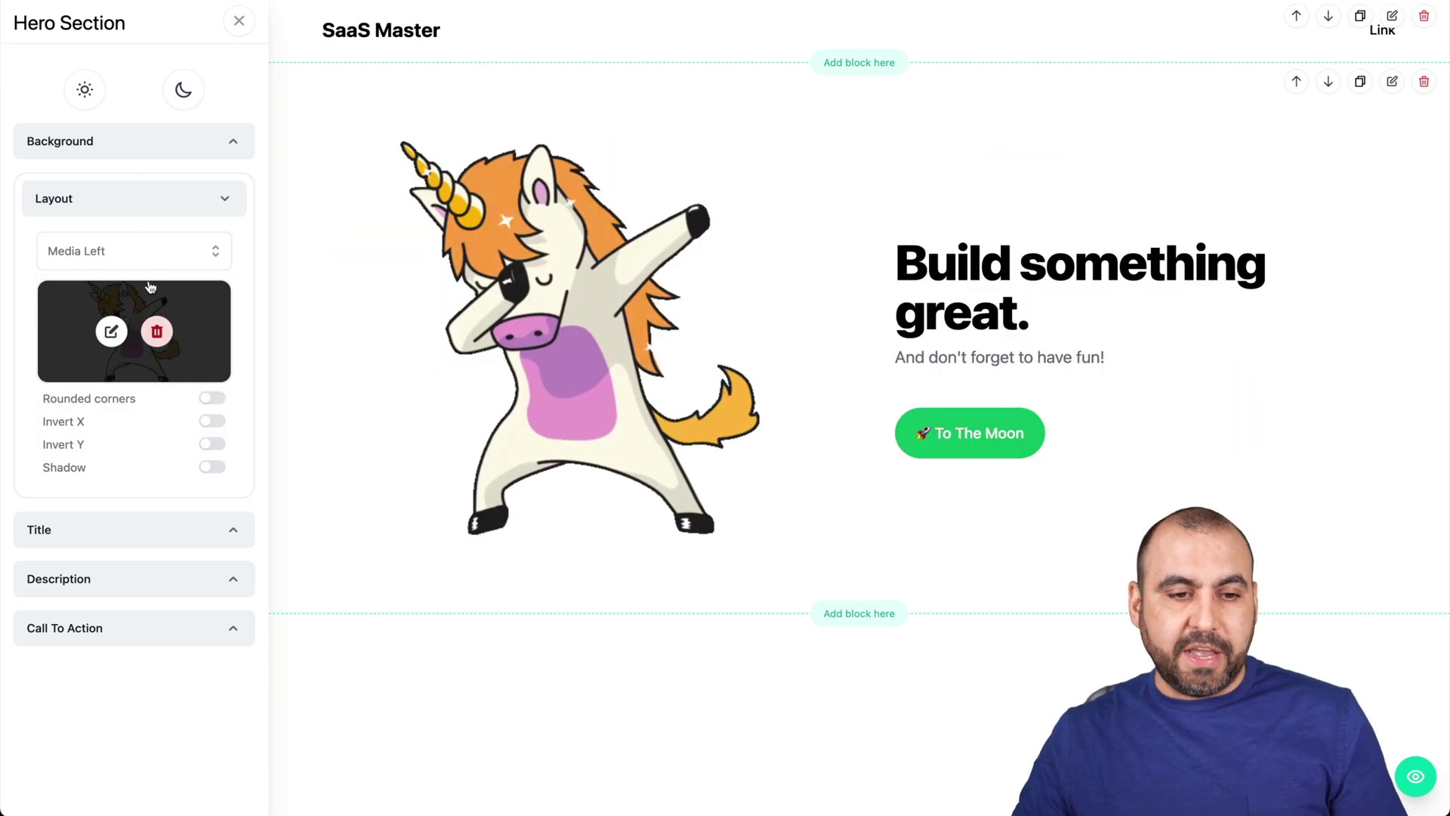
{"action": "left_click", "coordinate": [140, 250]}
{"action": "left_click", "coordinate": [93, 294]}
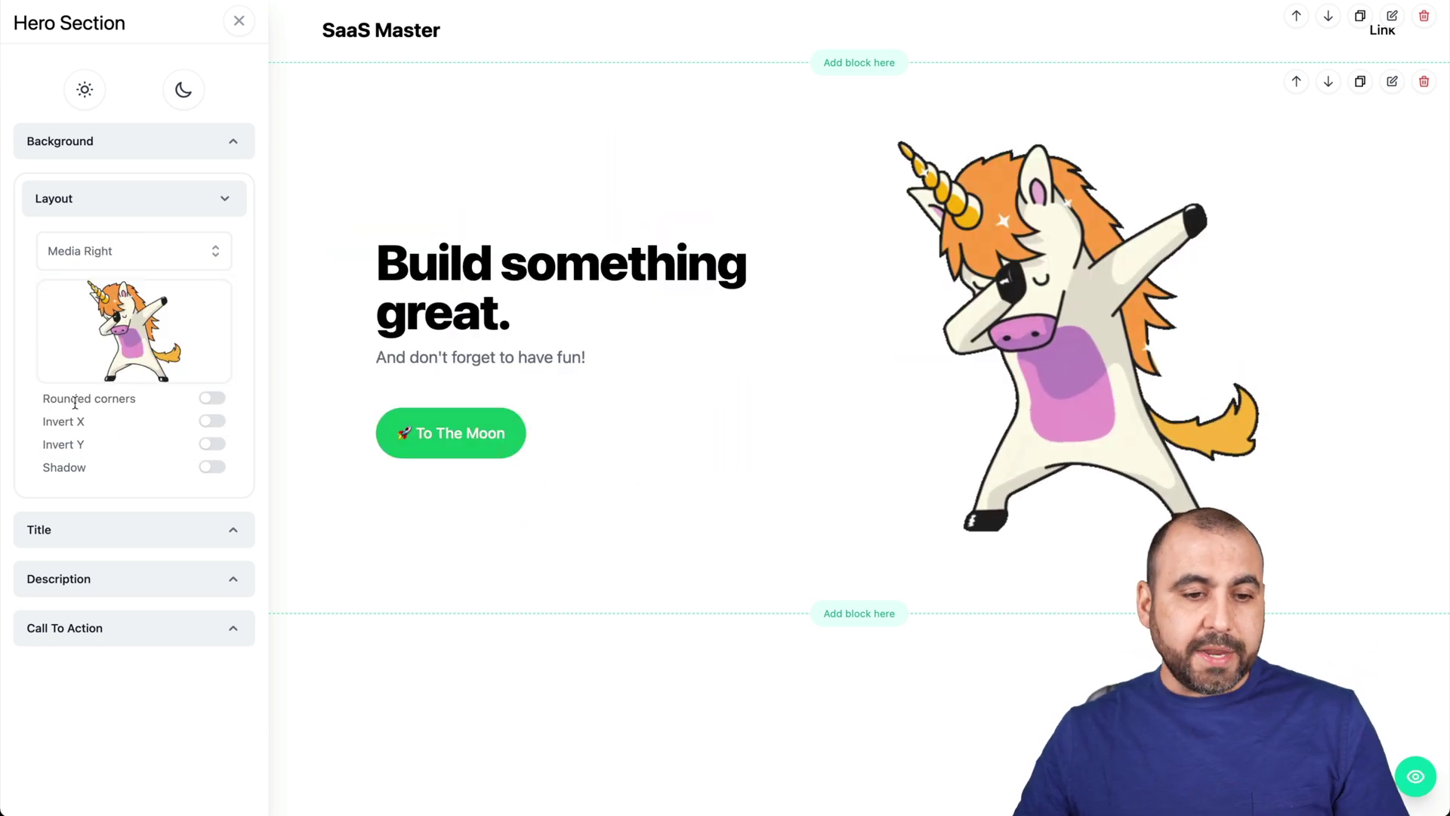
Step: Browse the asset library for the hero image without replacing it, and try the image's Shadow option on and off
{"action": "left_click", "coordinate": [111, 332]}
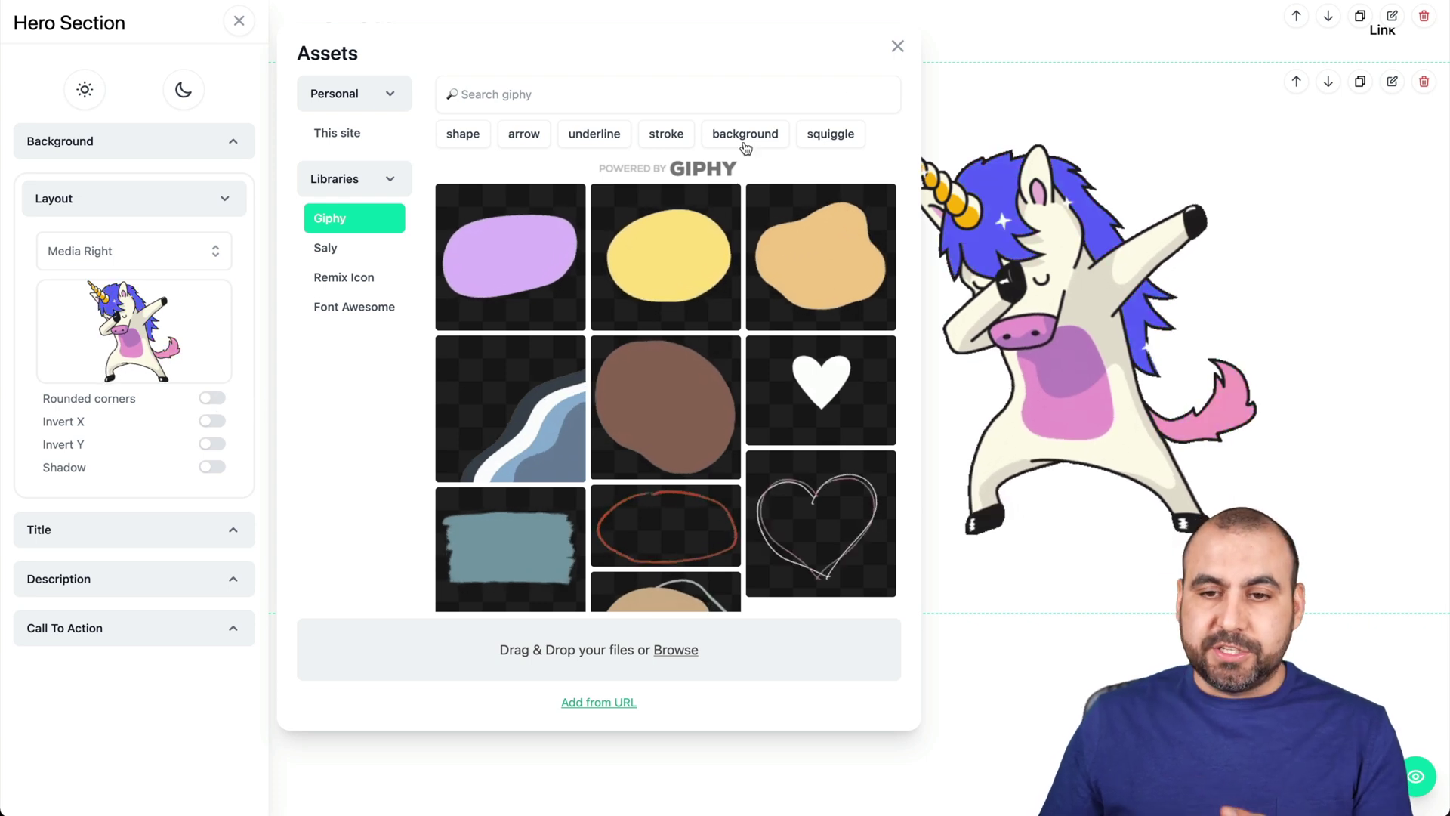
{"action": "left_click", "coordinate": [898, 46]}
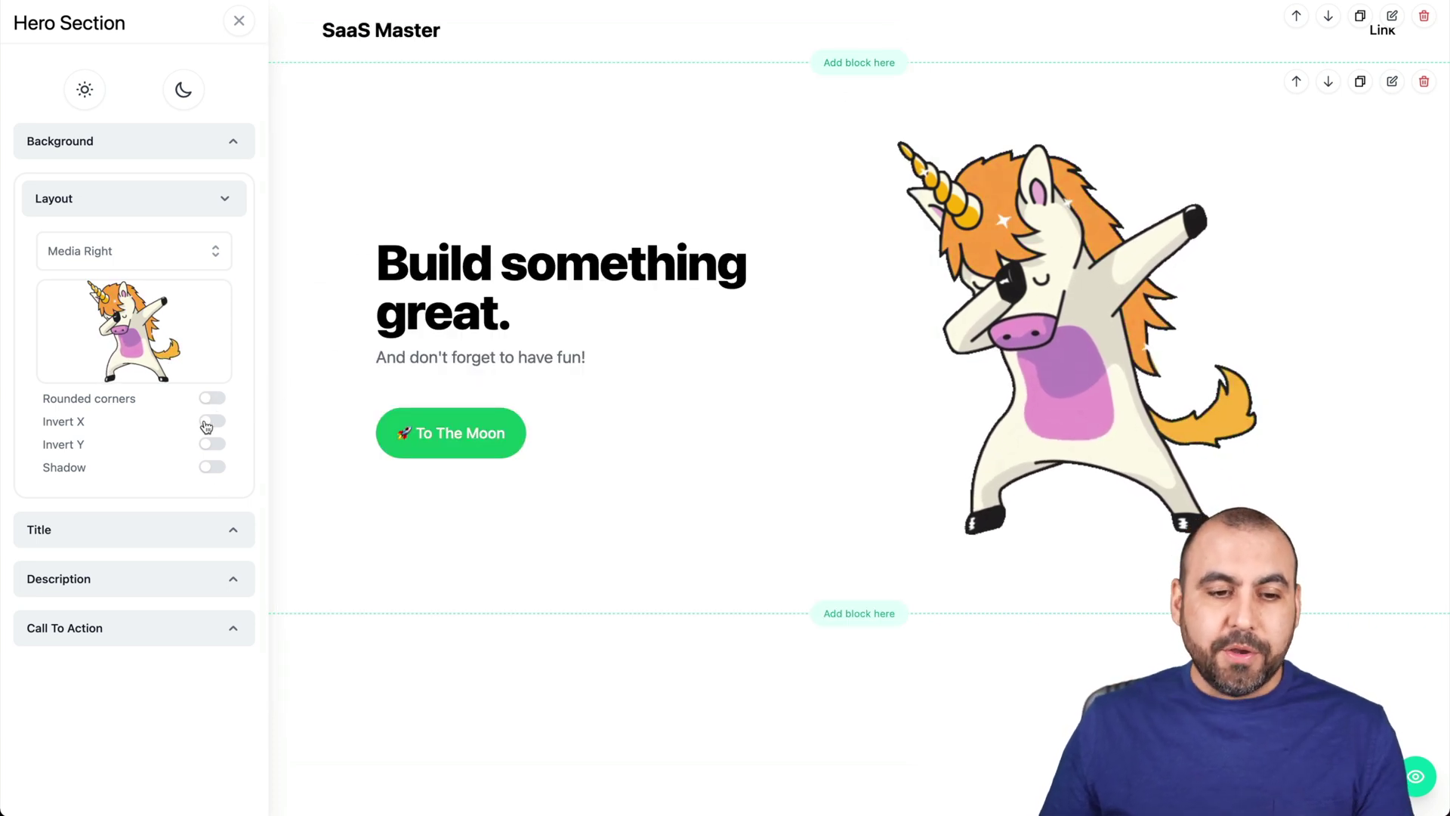
{"action": "left_click", "coordinate": [219, 471]}
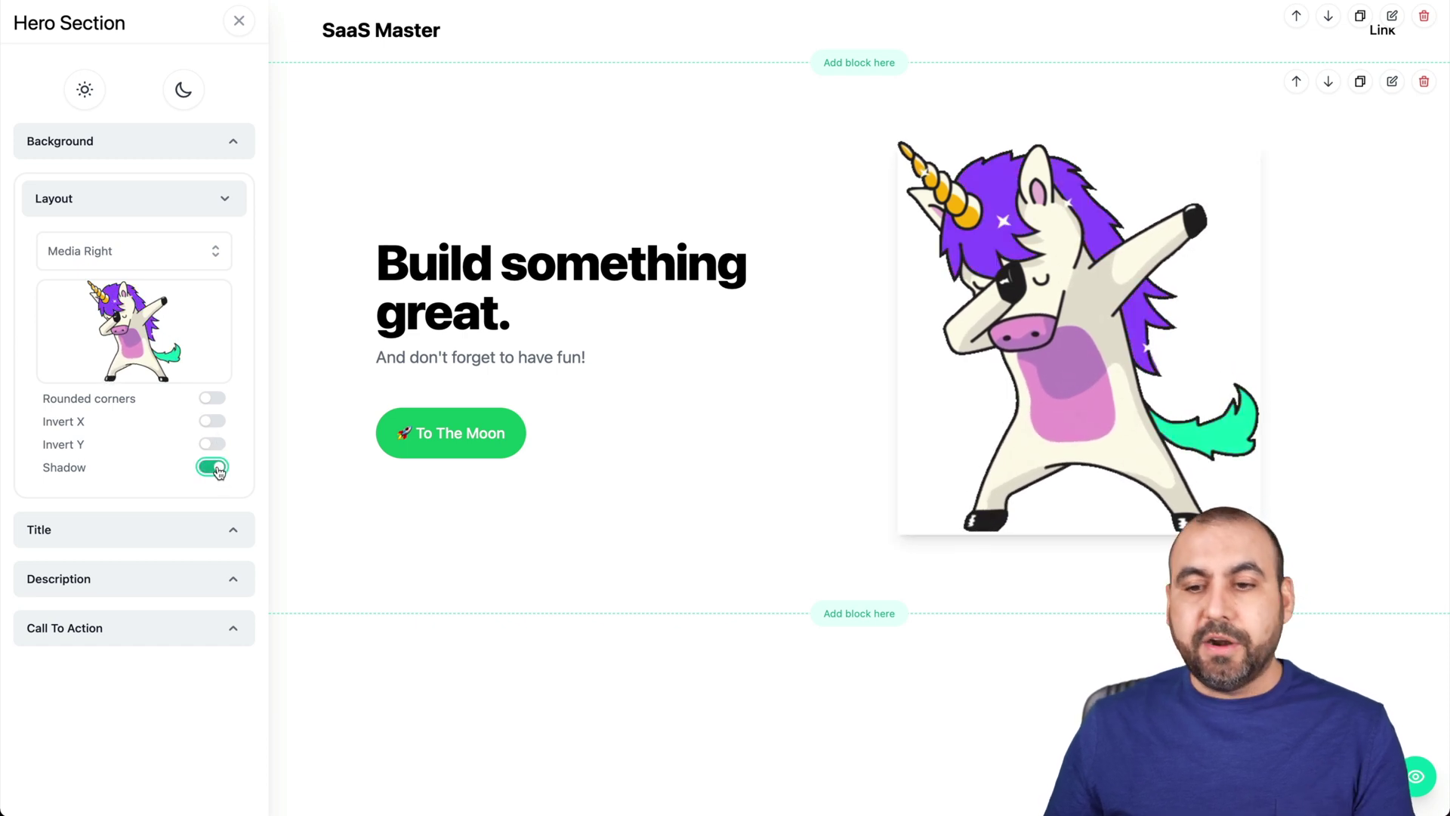
{"action": "left_click", "coordinate": [213, 470]}
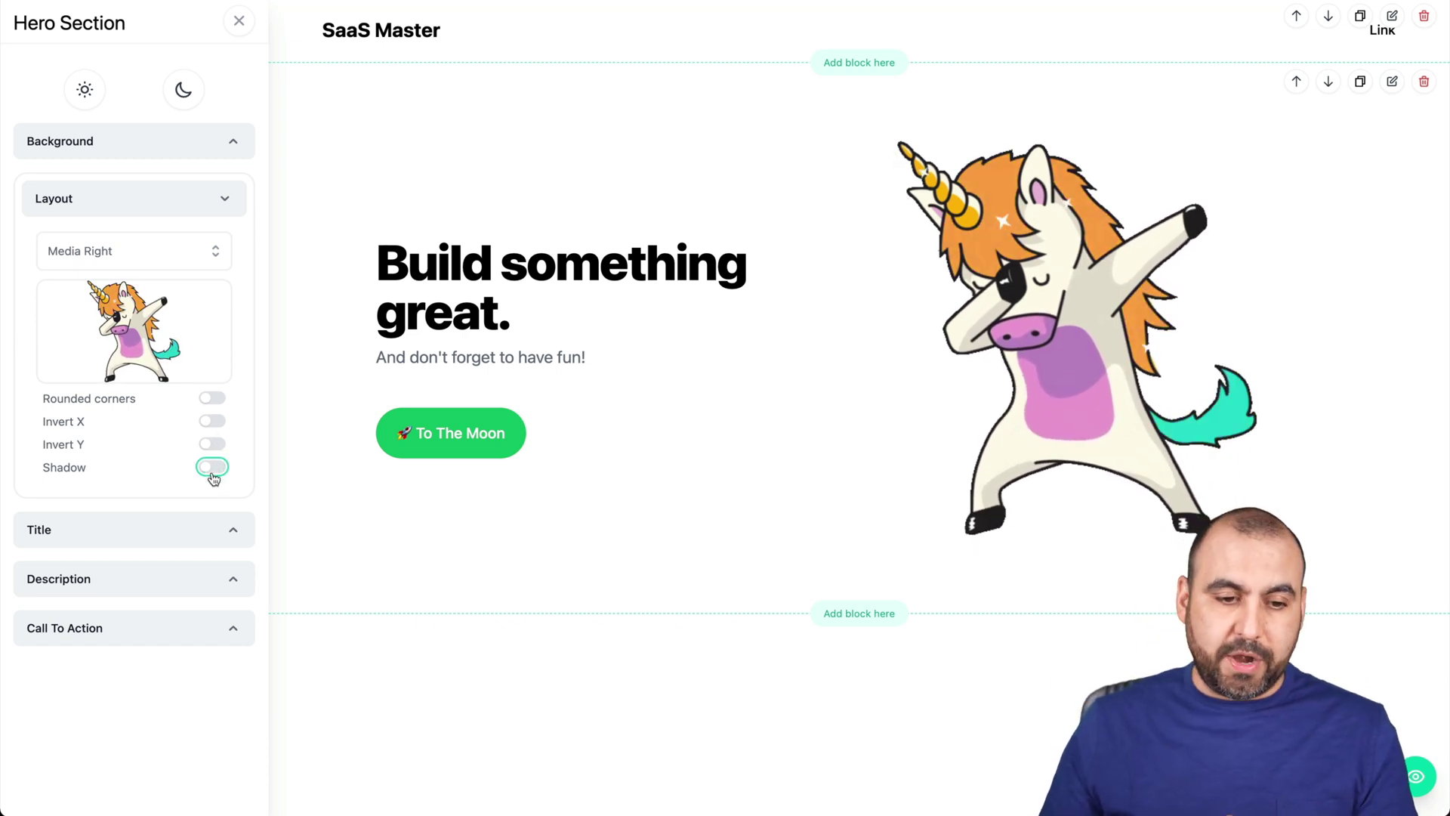
Step: Examine the hero section's title, description and call-to-action settings, including the options of the To The Moon button
{"action": "left_click", "coordinate": [154, 529]}
{"action": "left_click", "coordinate": [95, 592]}
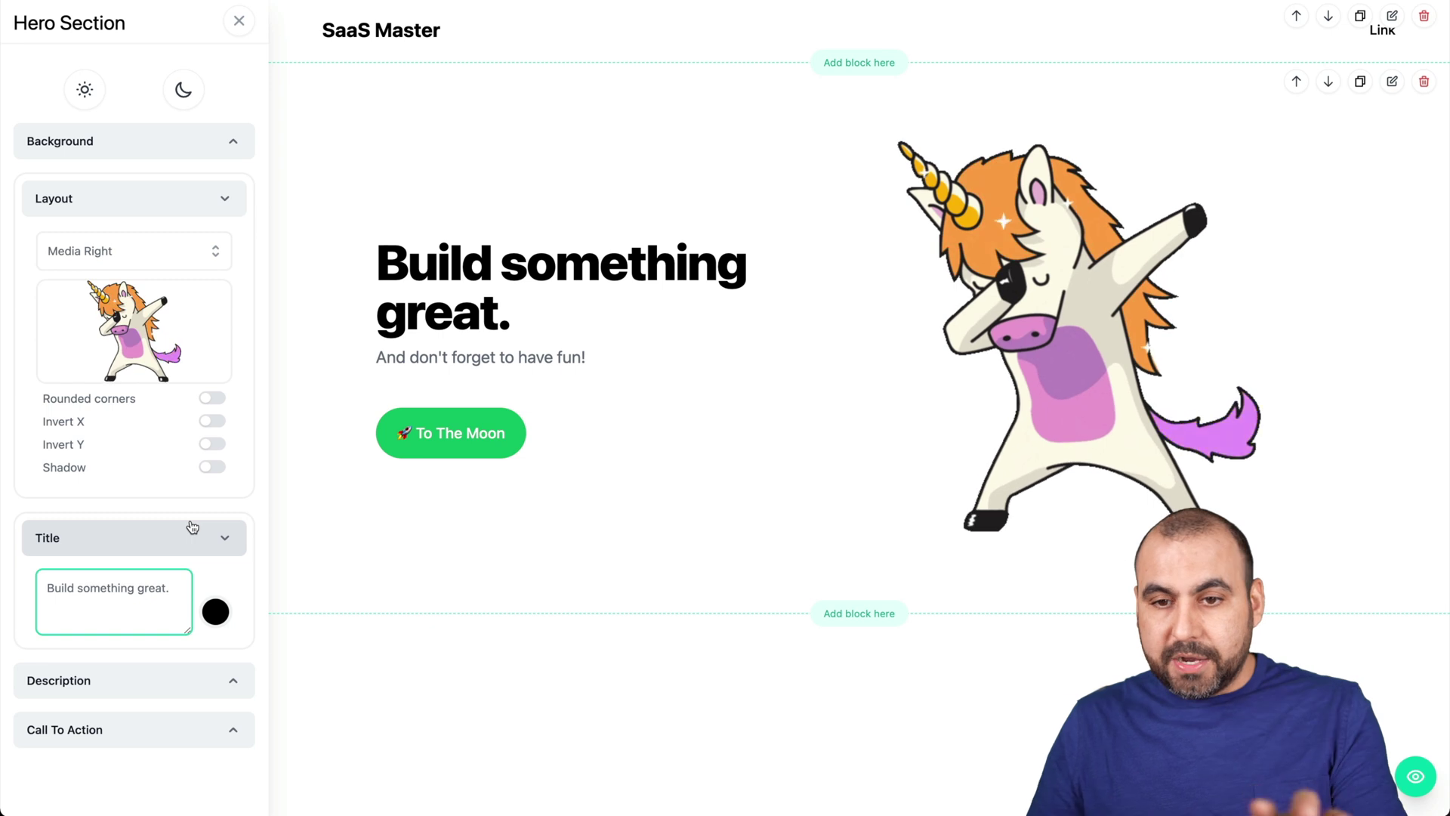
{"action": "triple_click", "coordinate": [51, 588]}
{"action": "left_click", "coordinate": [108, 696]}
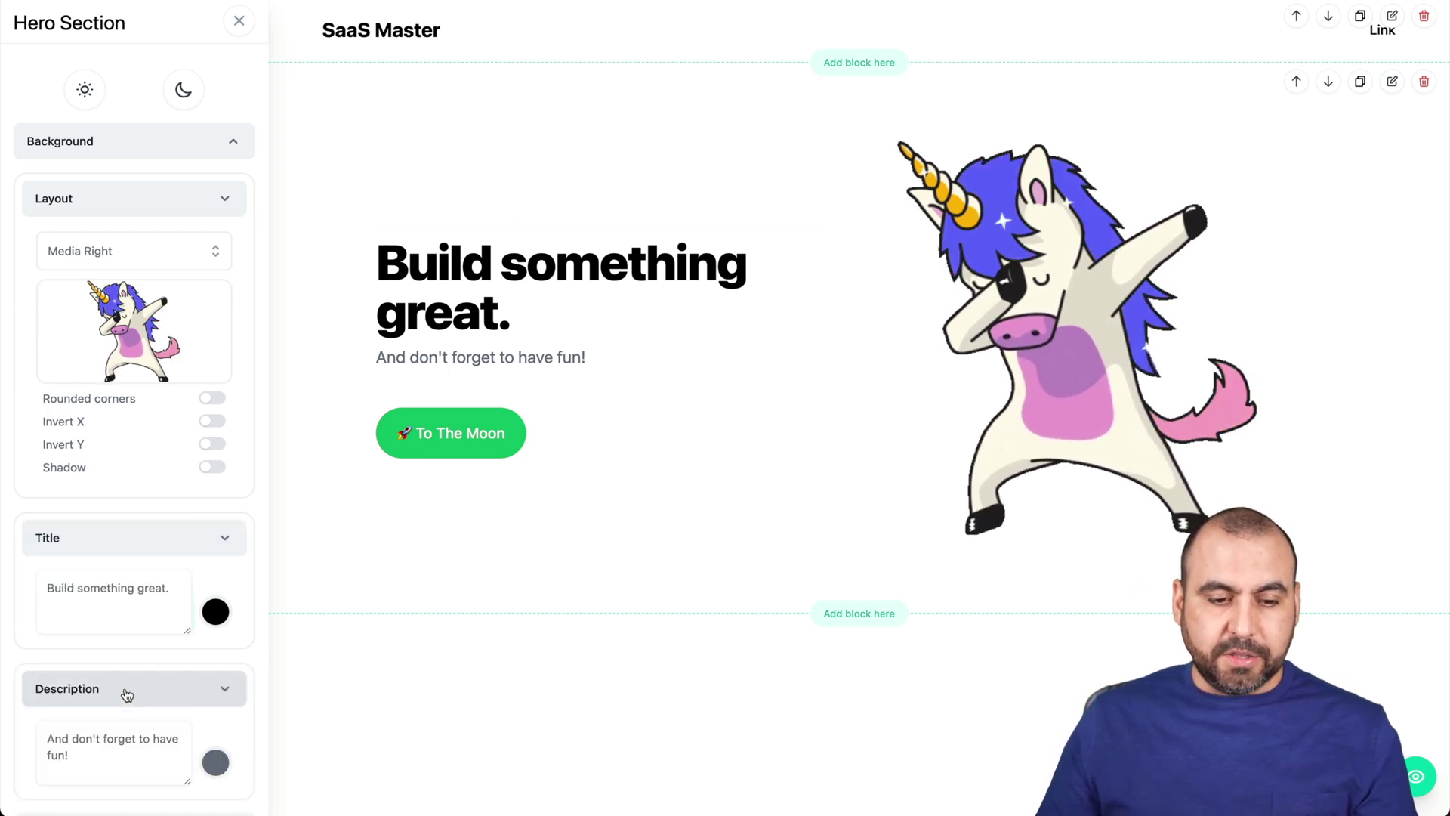
{"action": "scroll", "coordinate": [123, 692], "scroll_direction": "down", "scroll_amount": 1}
{"action": "left_click", "coordinate": [139, 790]}
{"action": "scroll", "coordinate": [194, 606], "scroll_direction": "down", "scroll_amount": 3}
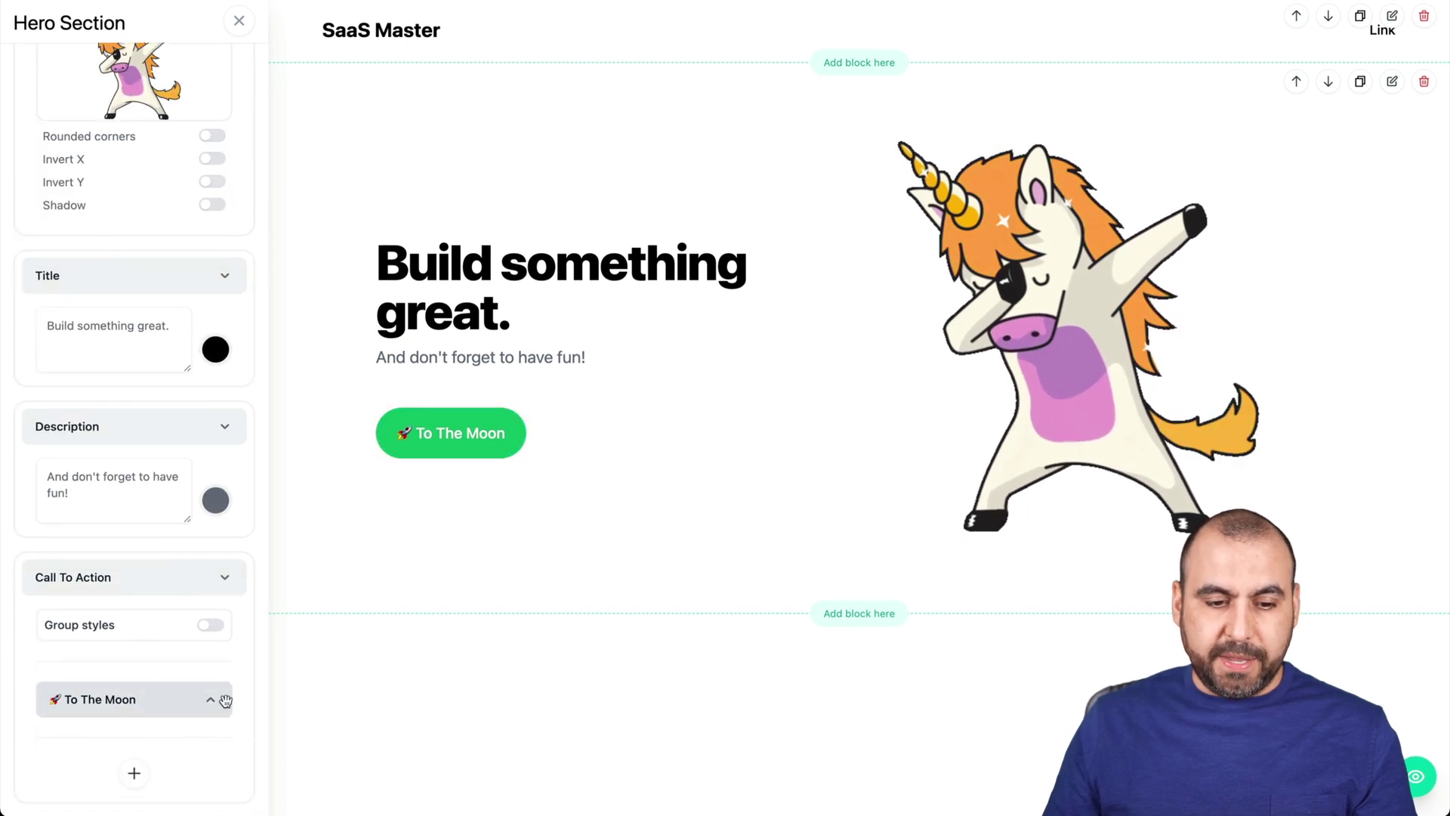
{"action": "left_click", "coordinate": [208, 700]}
{"action": "scroll", "coordinate": [195, 699], "scroll_direction": "down", "scroll_amount": 4}
{"action": "left_click", "coordinate": [75, 638]}
{"action": "scroll", "coordinate": [189, 408], "scroll_direction": "up", "scroll_amount": 5}
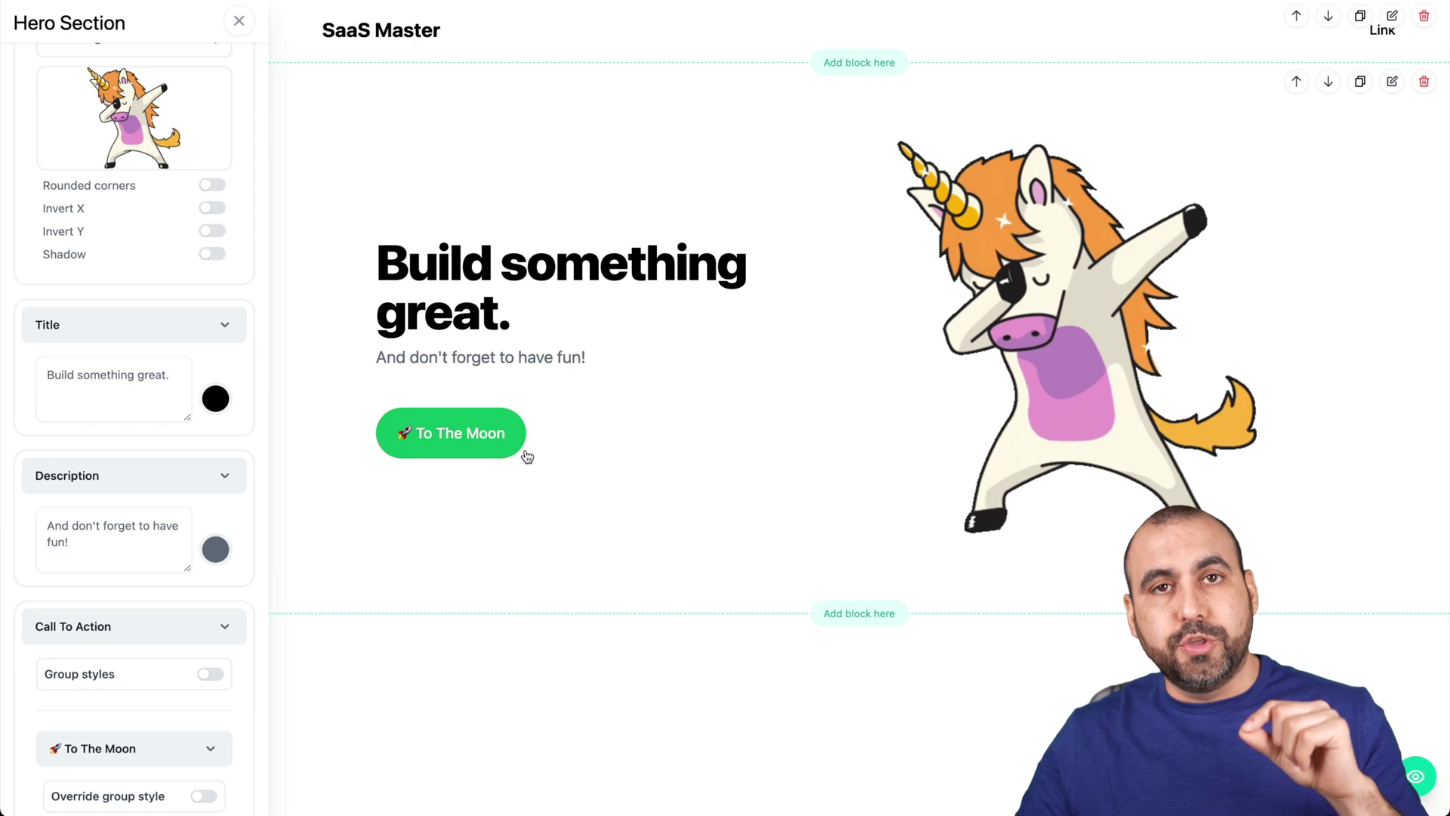
Step: Add a Notion block below the hero section and look over its sample Product Wiki page
{"action": "left_click", "coordinate": [865, 615]}
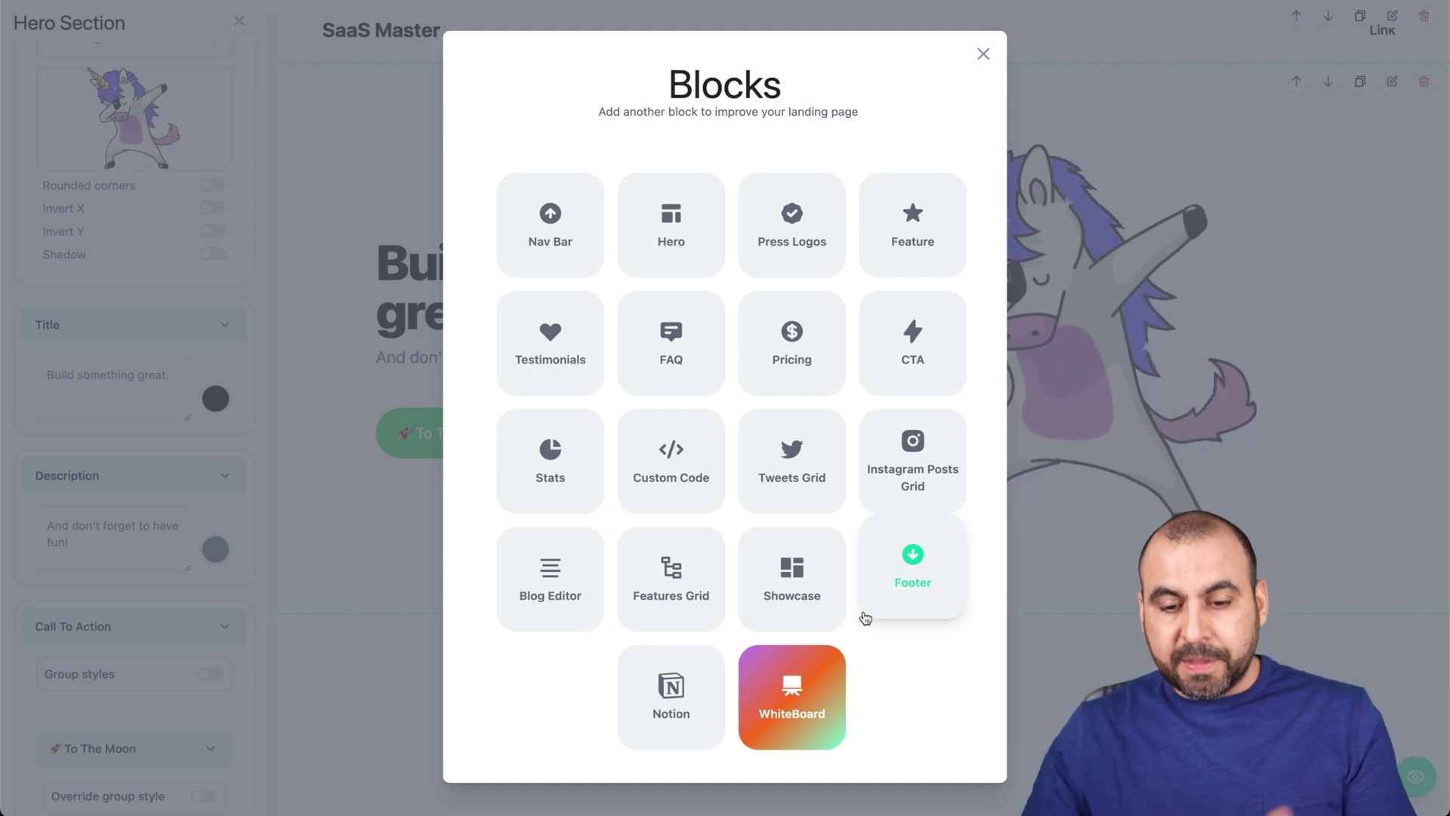
{"action": "left_click", "coordinate": [703, 691]}
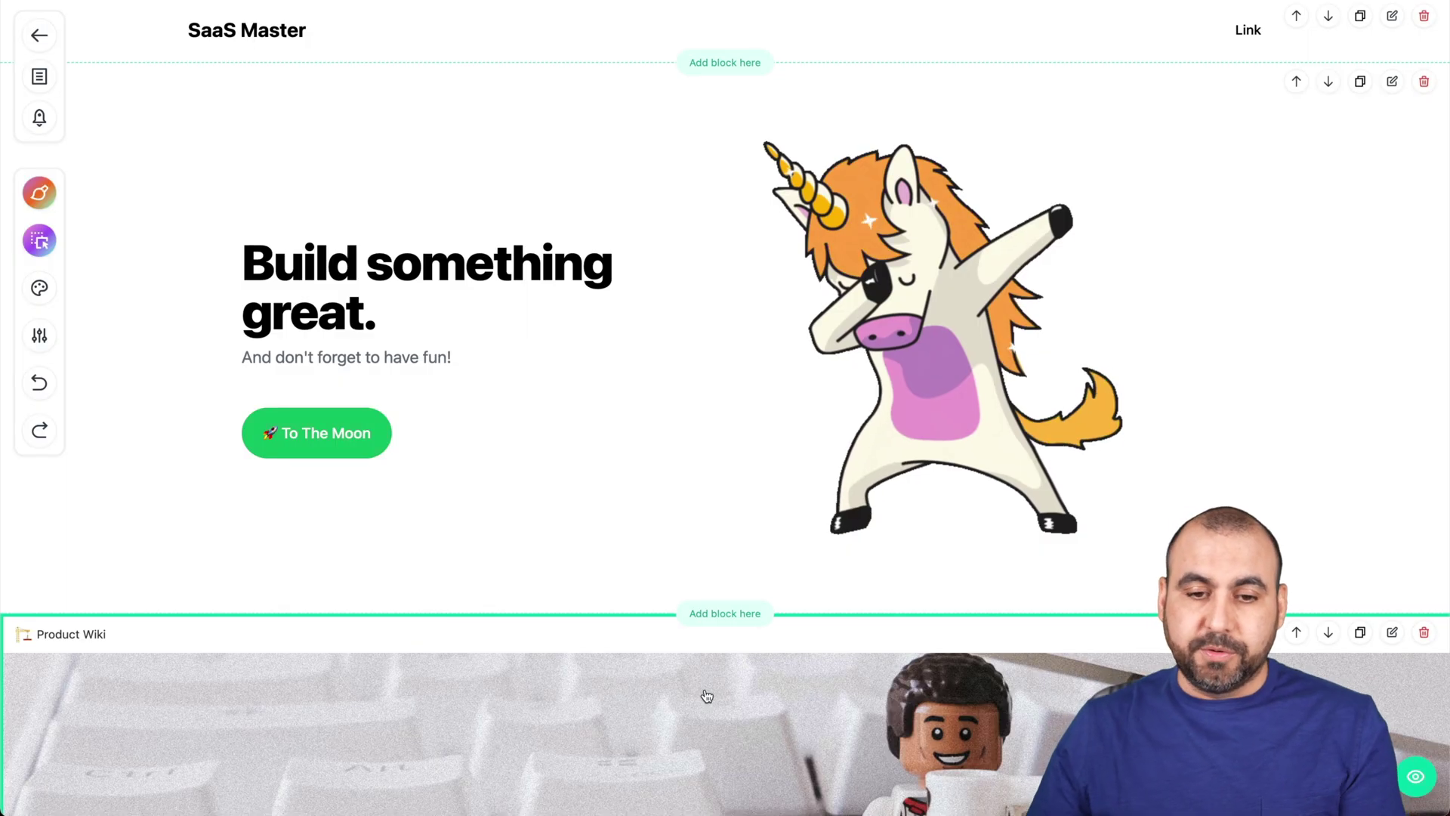
{"action": "scroll", "coordinate": [706, 695], "scroll_direction": "down", "scroll_amount": 7}
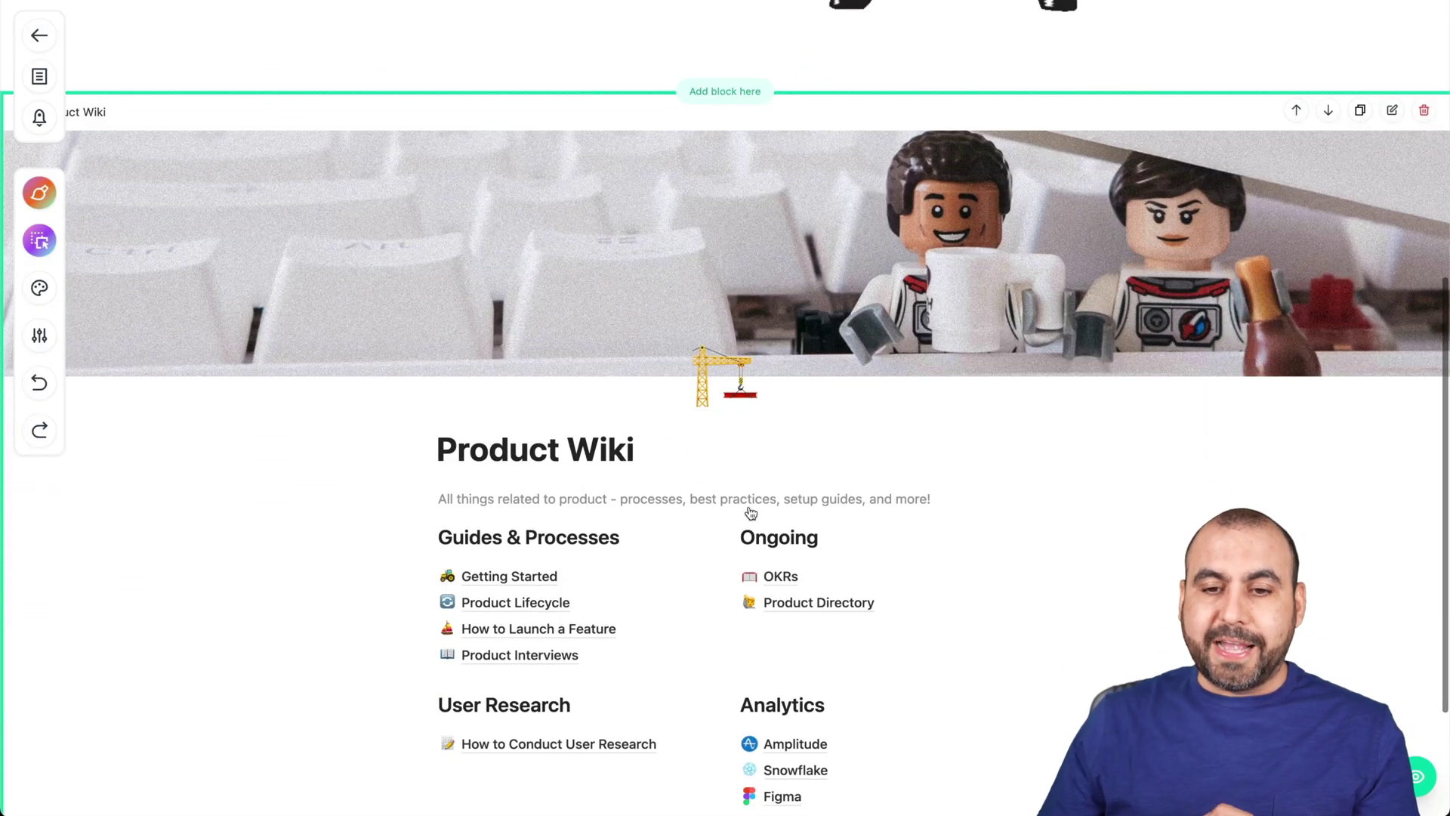
{"action": "scroll", "coordinate": [824, 509], "scroll_direction": "down", "scroll_amount": 2}
{"action": "scroll", "coordinate": [824, 512], "scroll_direction": "up", "scroll_amount": 1}
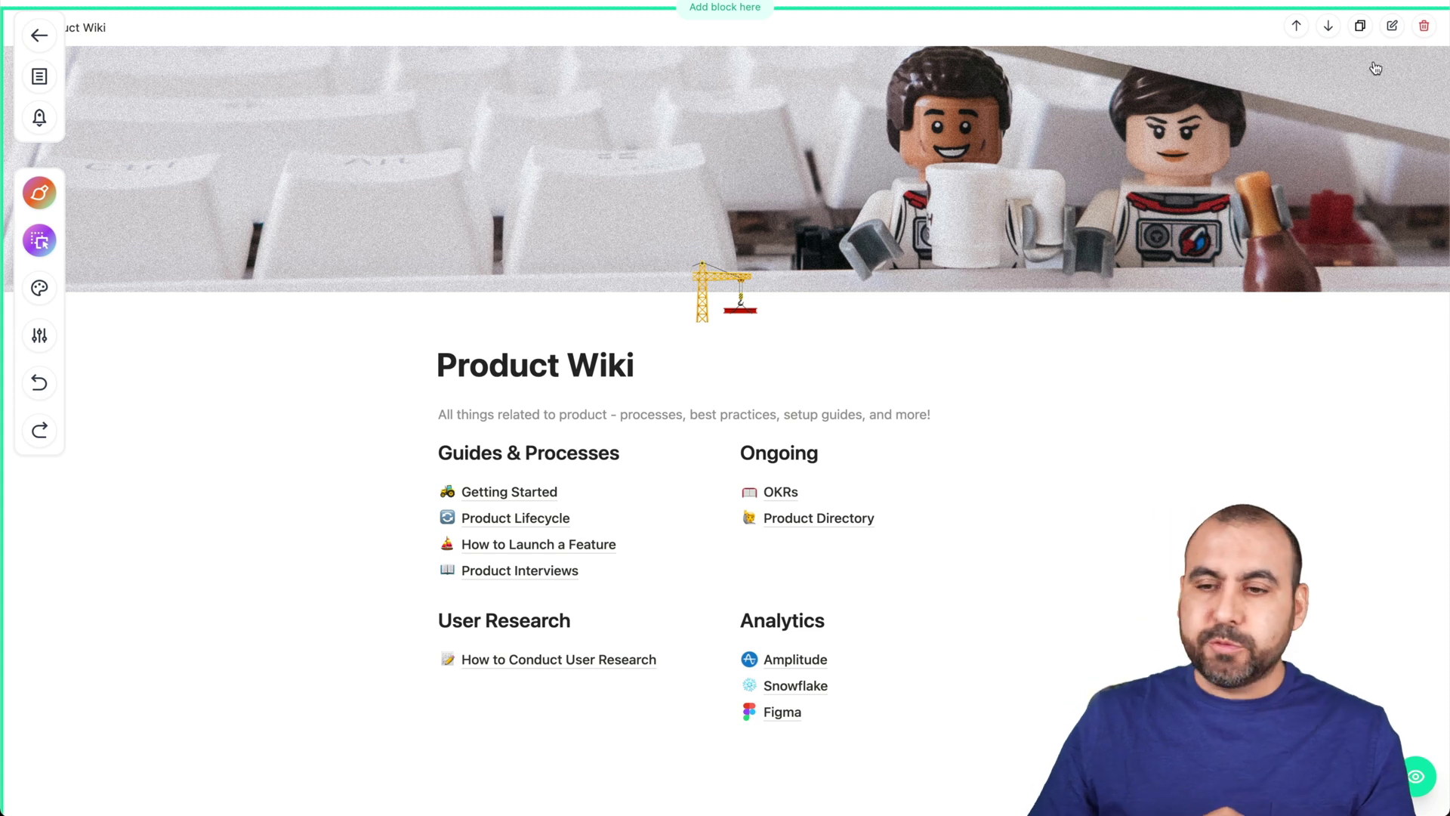
Step: Open the Notion block's settings and inspect the address in its Notion public page URL
{"action": "left_click", "coordinate": [1392, 29]}
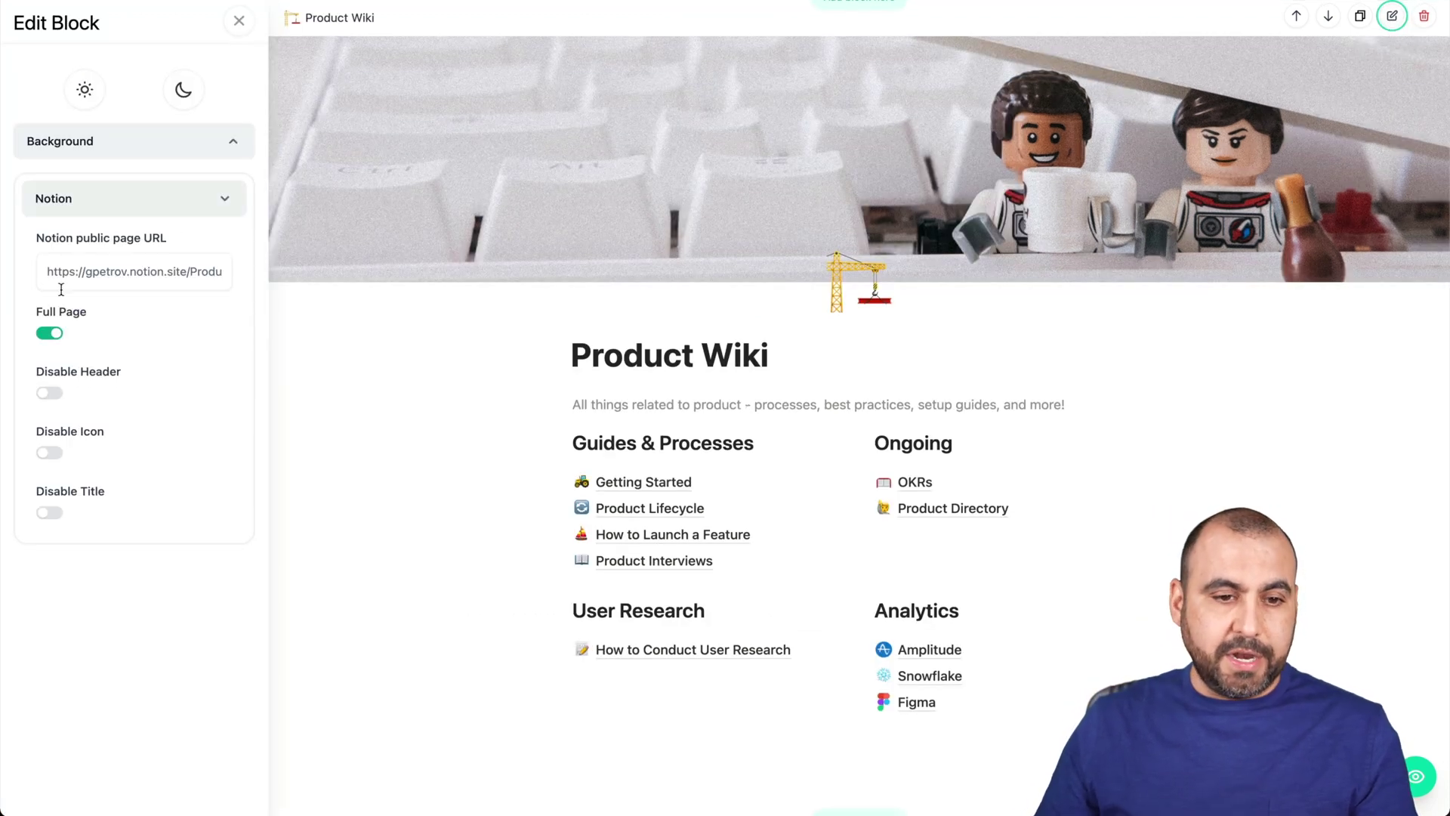
{"action": "left_click_drag", "start_coordinate": [50, 283], "coordinate": [235, 275]}
{"action": "left_click", "coordinate": [202, 270]}
{"action": "left_click", "coordinate": [235, 278]}
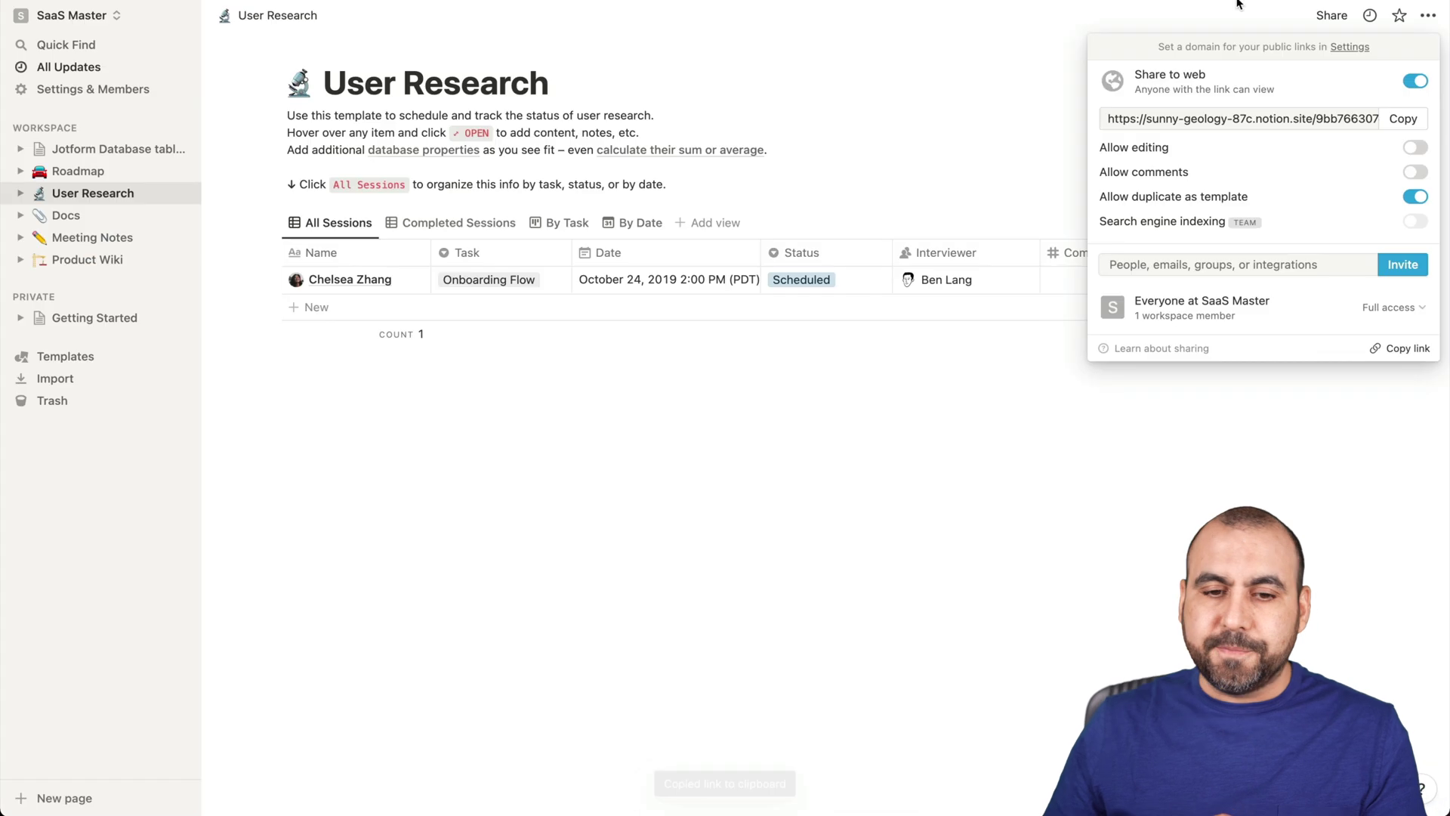
Step: Switch to Notion and copy the User Research page's public Share to web link
{"action": "left_click", "coordinate": [991, 444]}
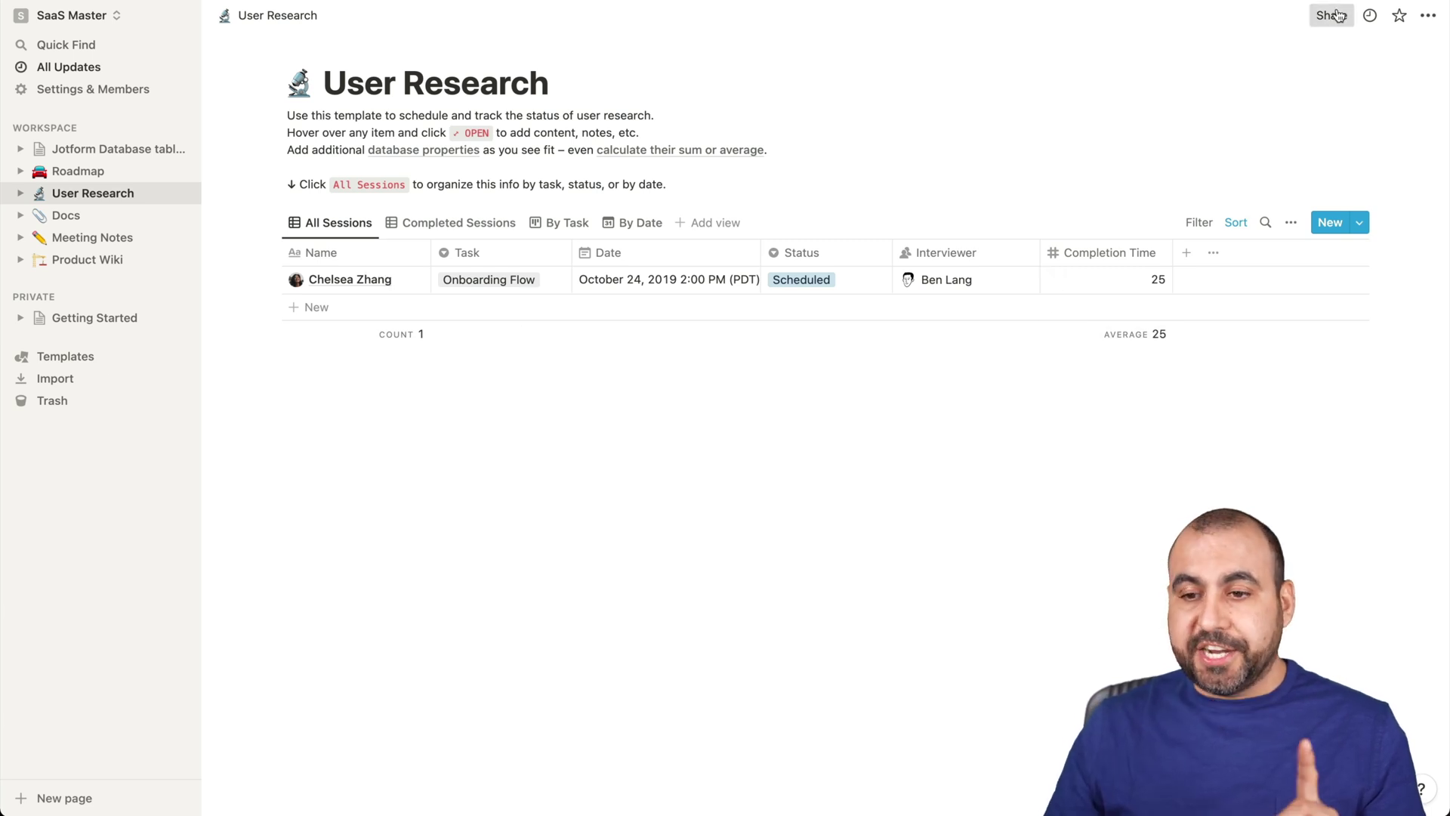
{"action": "left_click", "coordinate": [1335, 15]}
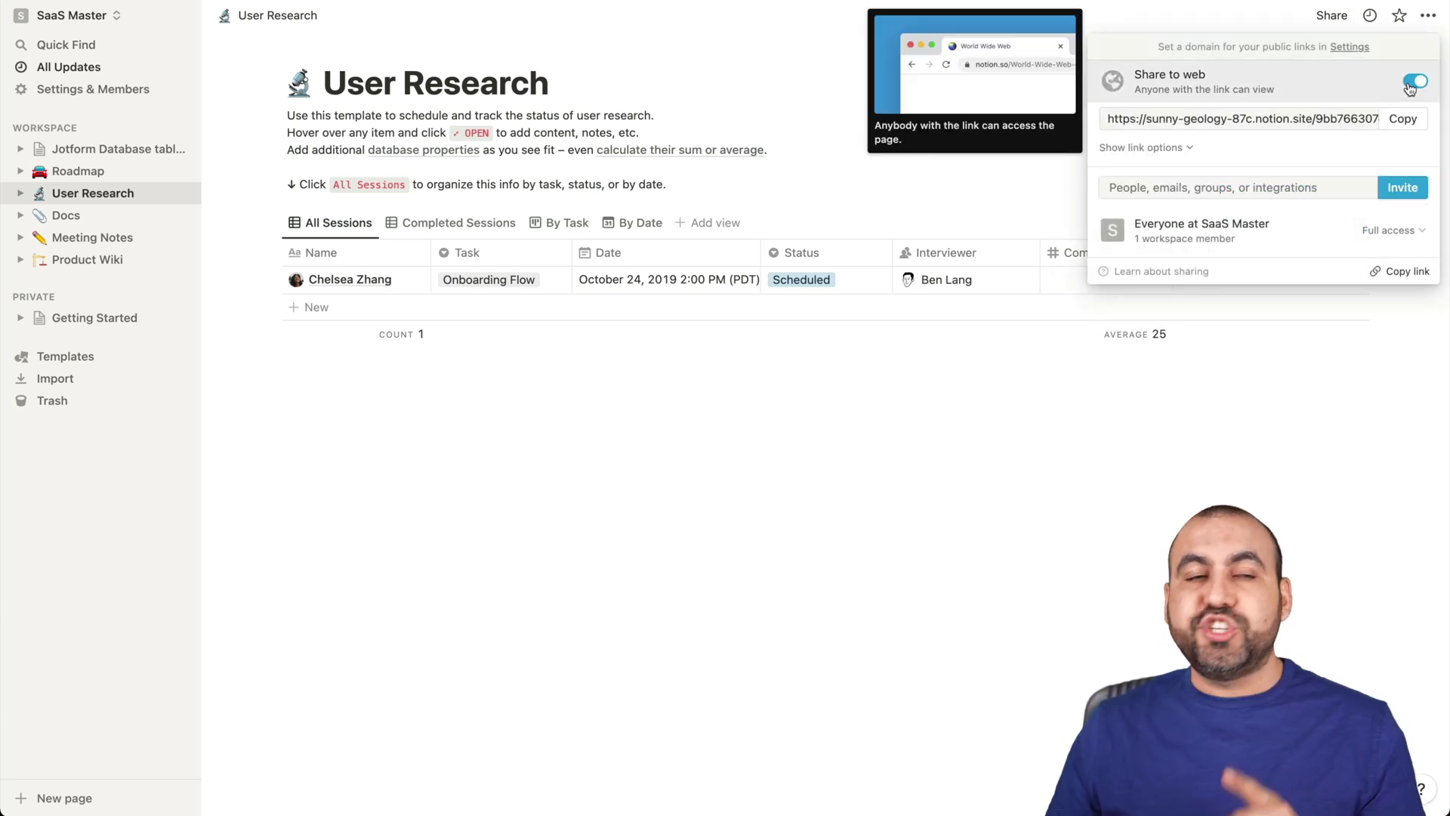
{"action": "left_click", "coordinate": [1403, 118]}
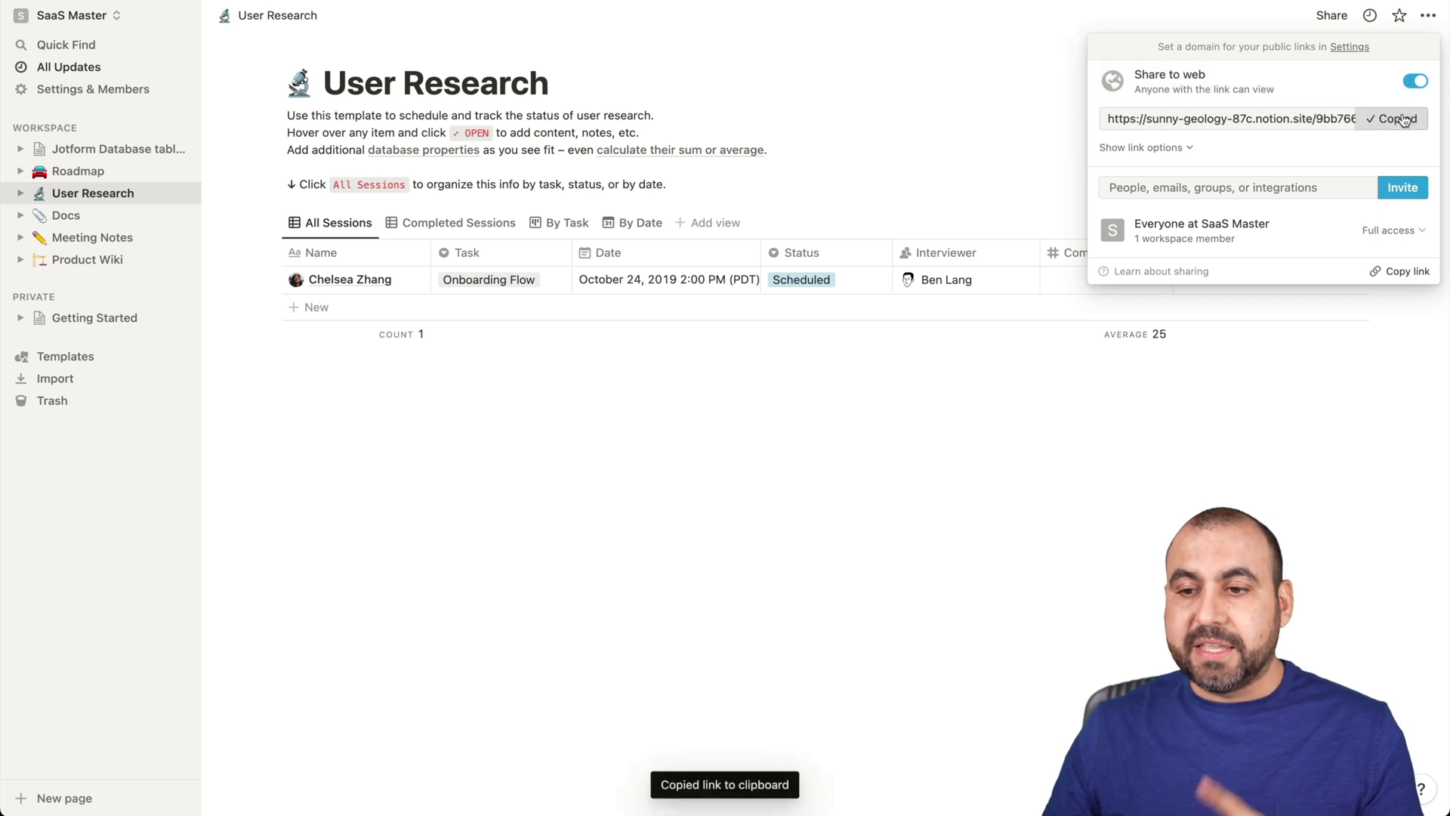
Step: Examine the User Research page's additional options for another way to copy its link
{"action": "left_click", "coordinate": [1178, 452]}
{"action": "left_click", "coordinate": [1427, 15]}
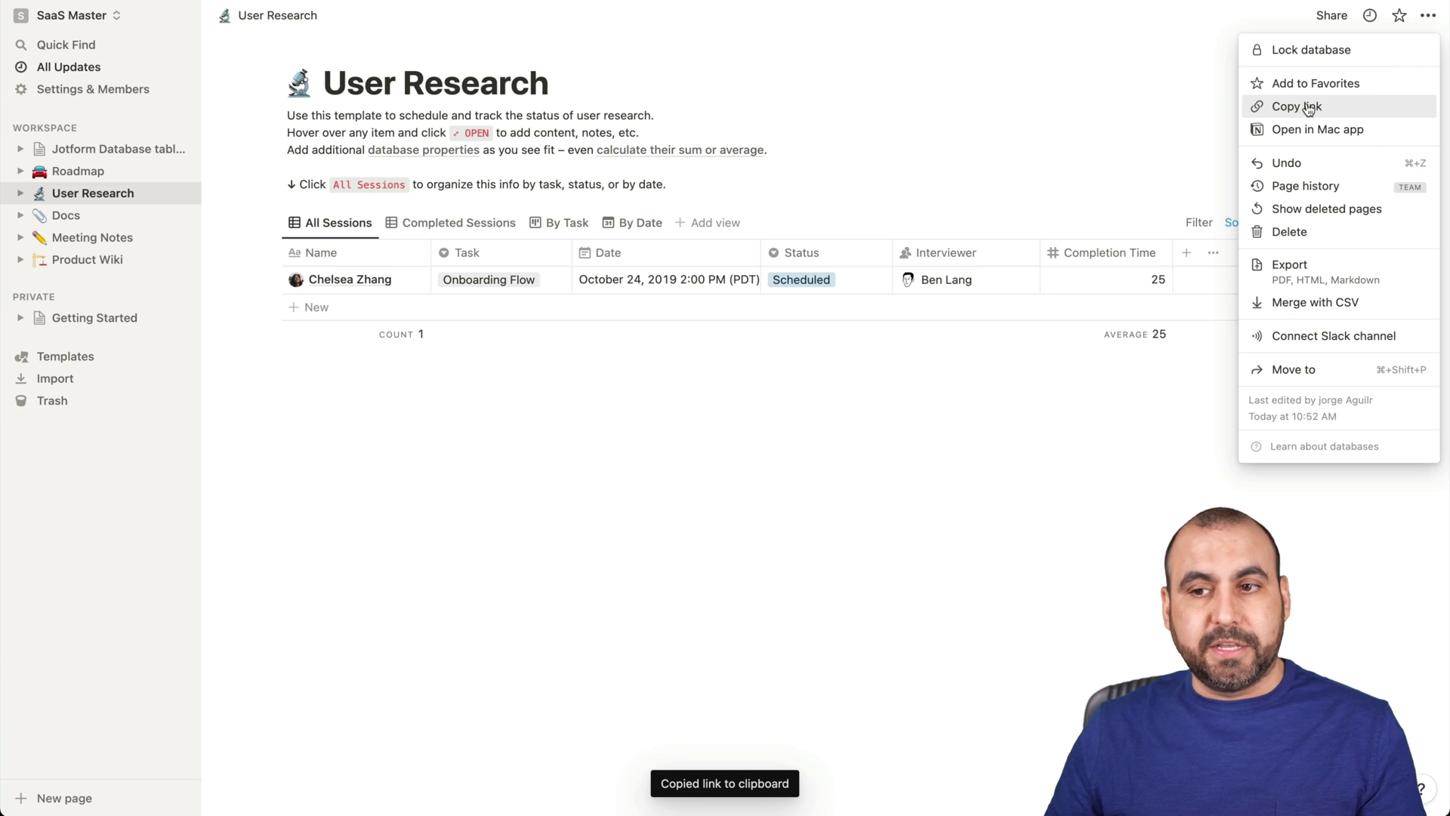
{"action": "left_click", "coordinate": [1160, 105]}
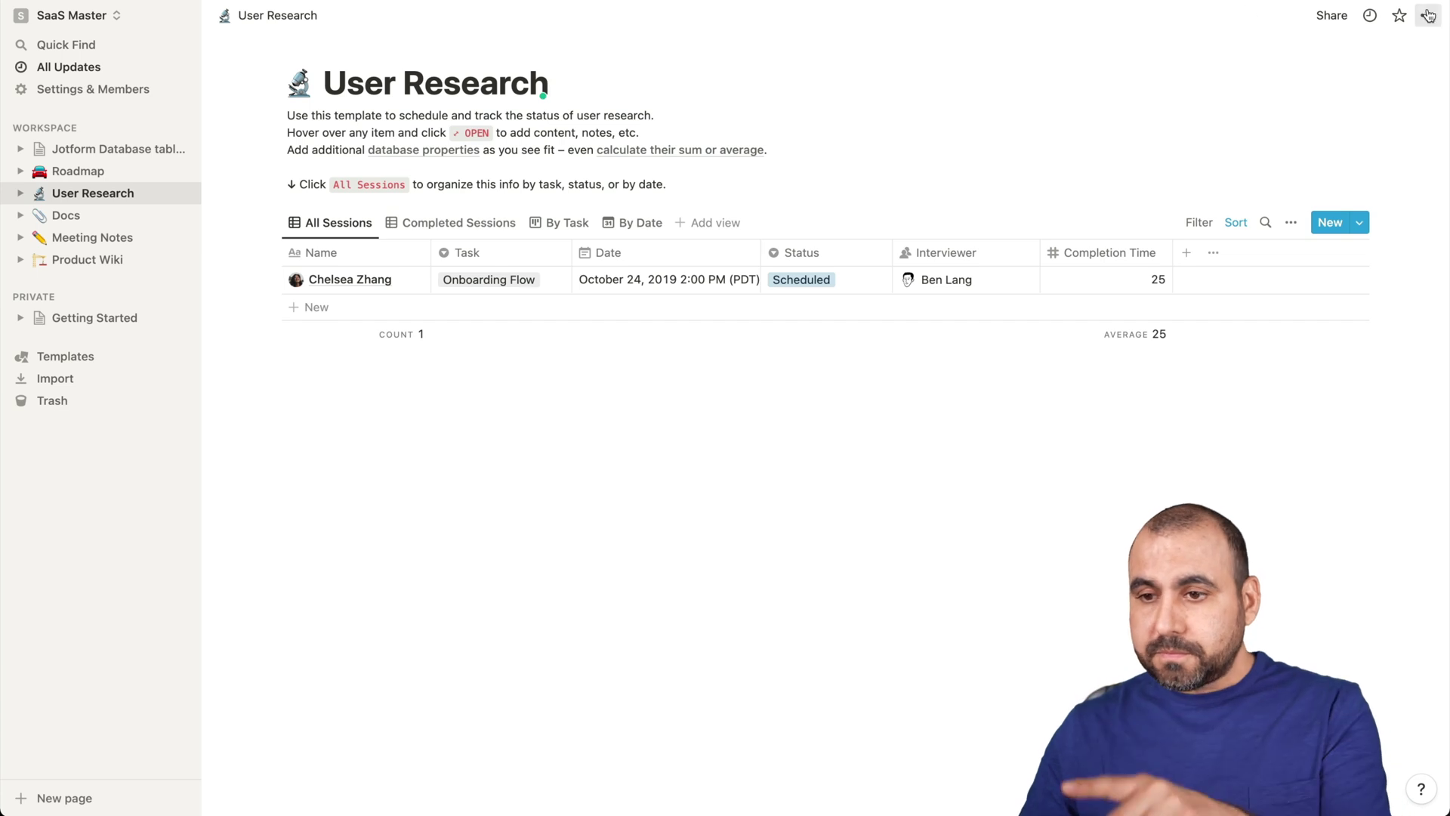
{"action": "left_click", "coordinate": [1427, 15]}
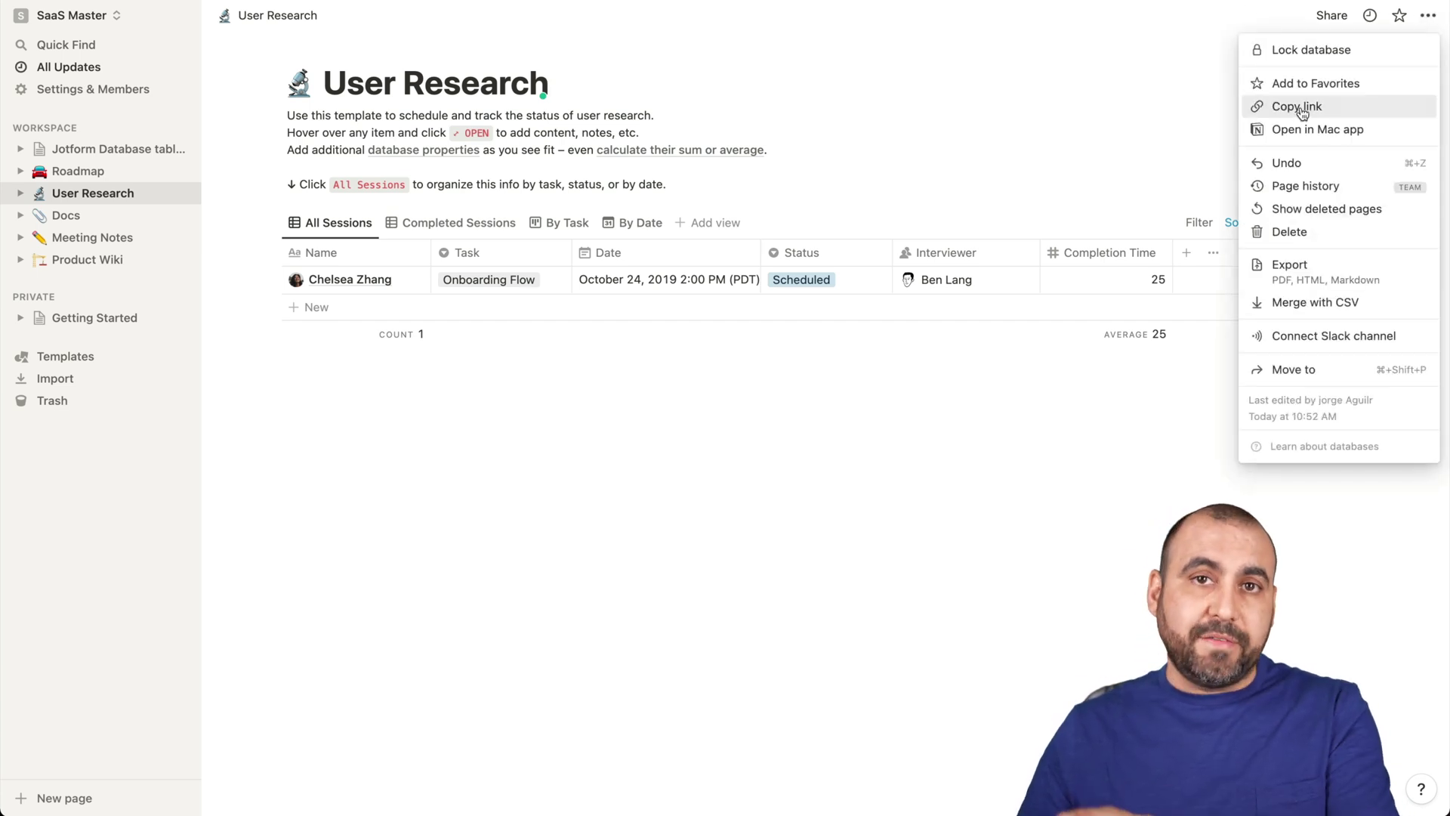
{"action": "left_click", "coordinate": [1053, 115]}
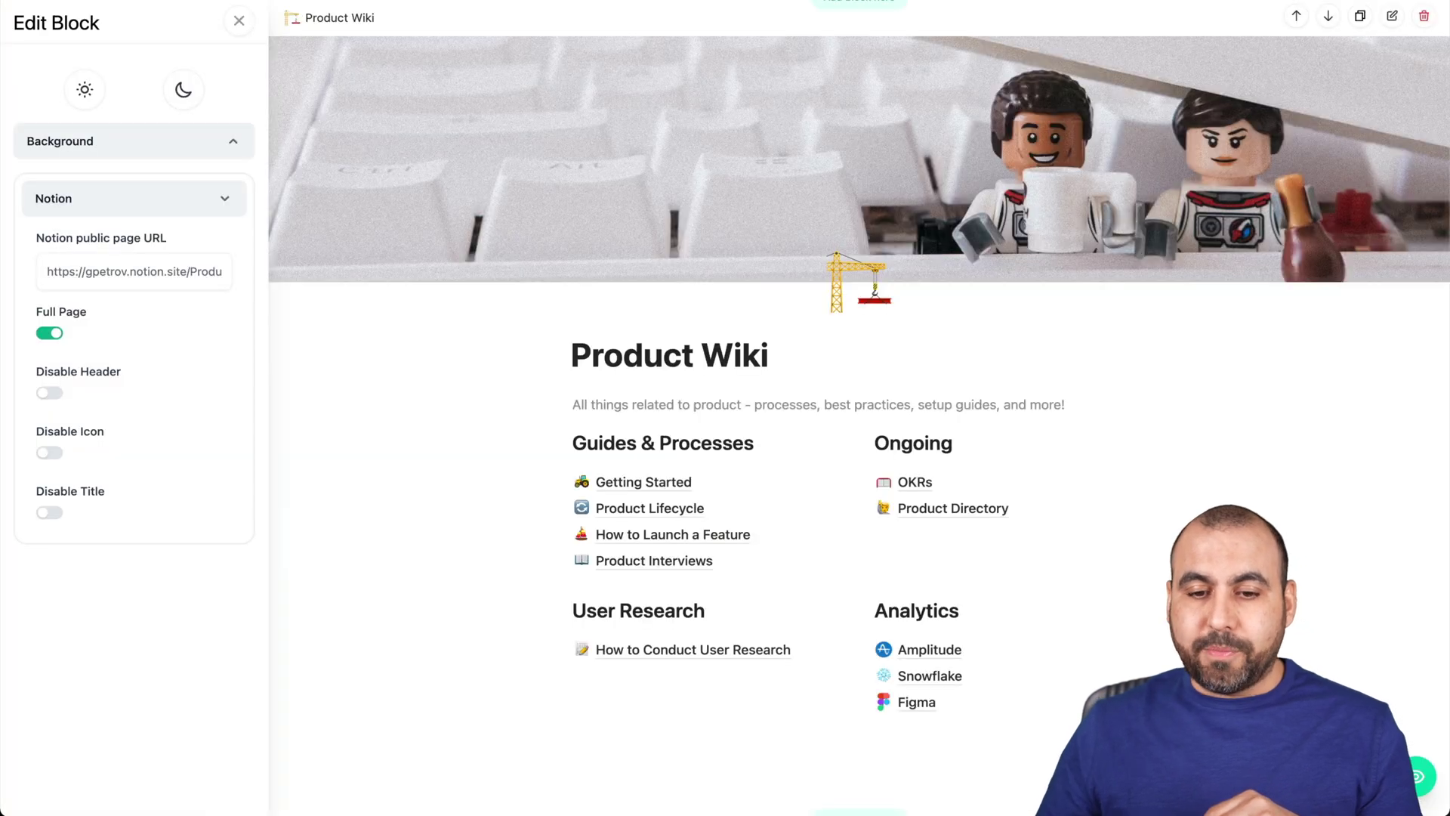
Step: Replace the Notion block's public page URL with the copied User Research page link
{"action": "triple_click", "coordinate": [108, 270]}
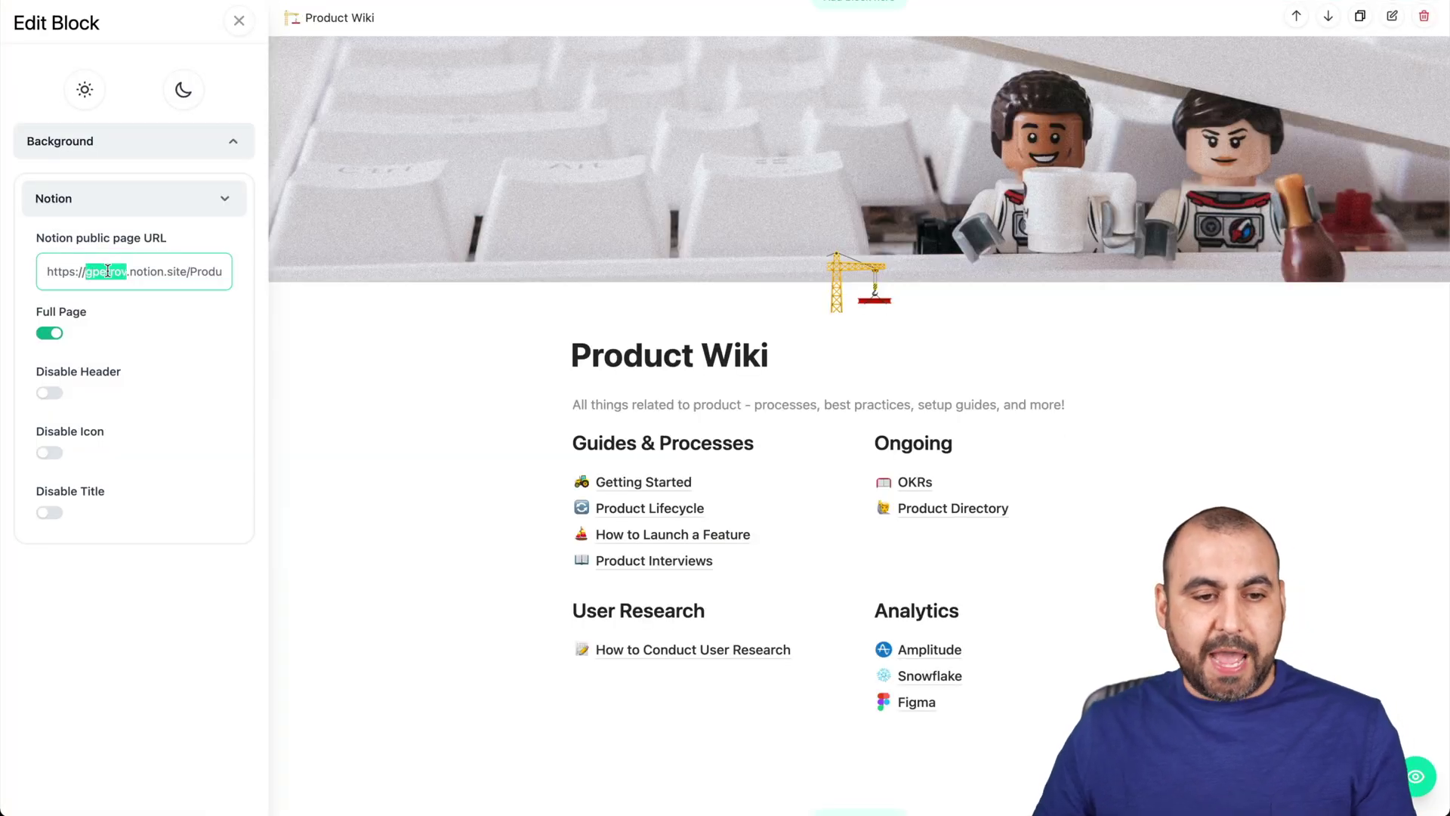
{"action": "key", "text": "ctrl+v"}
{"action": "left_click", "coordinate": [134, 644]}
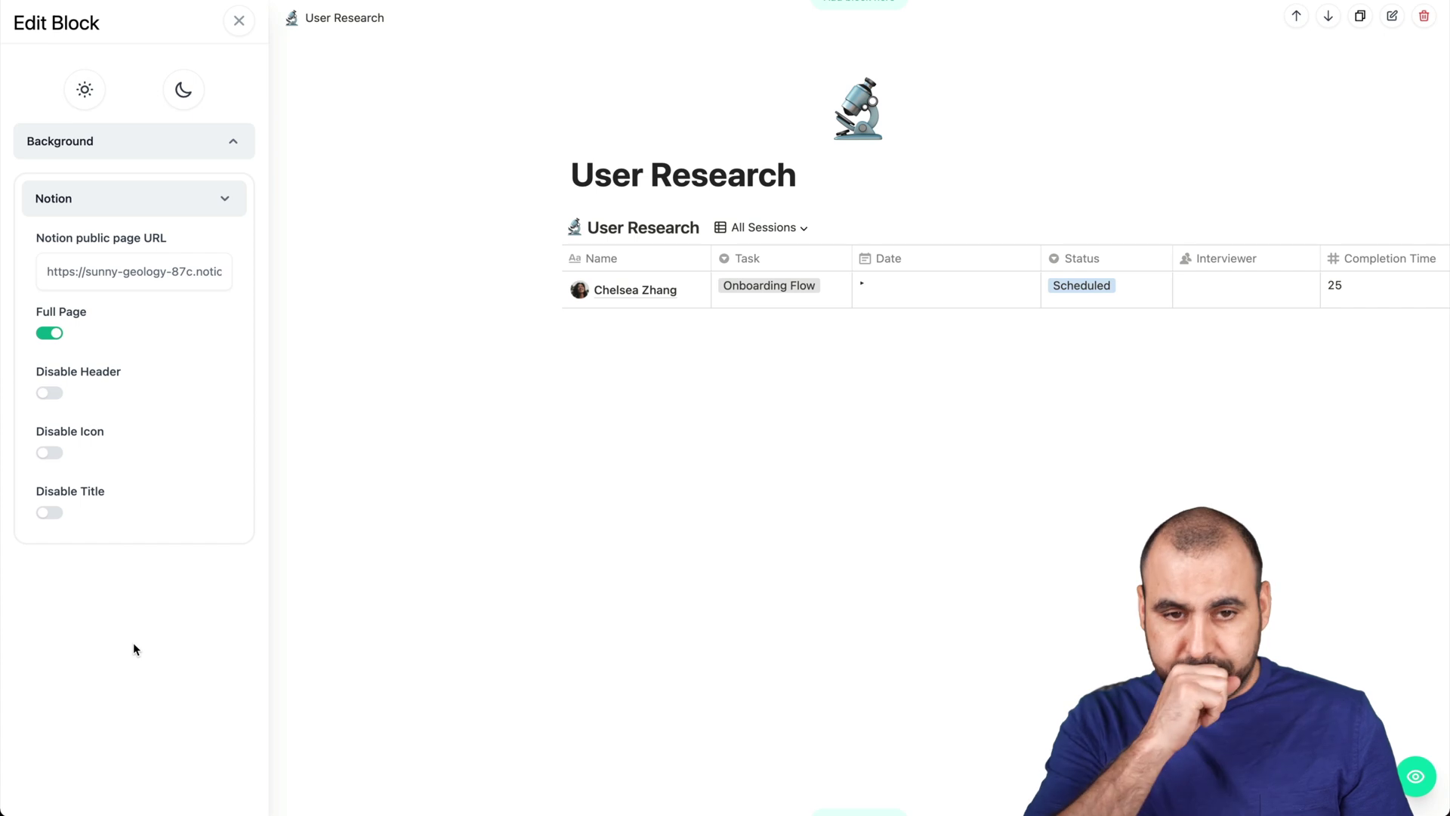
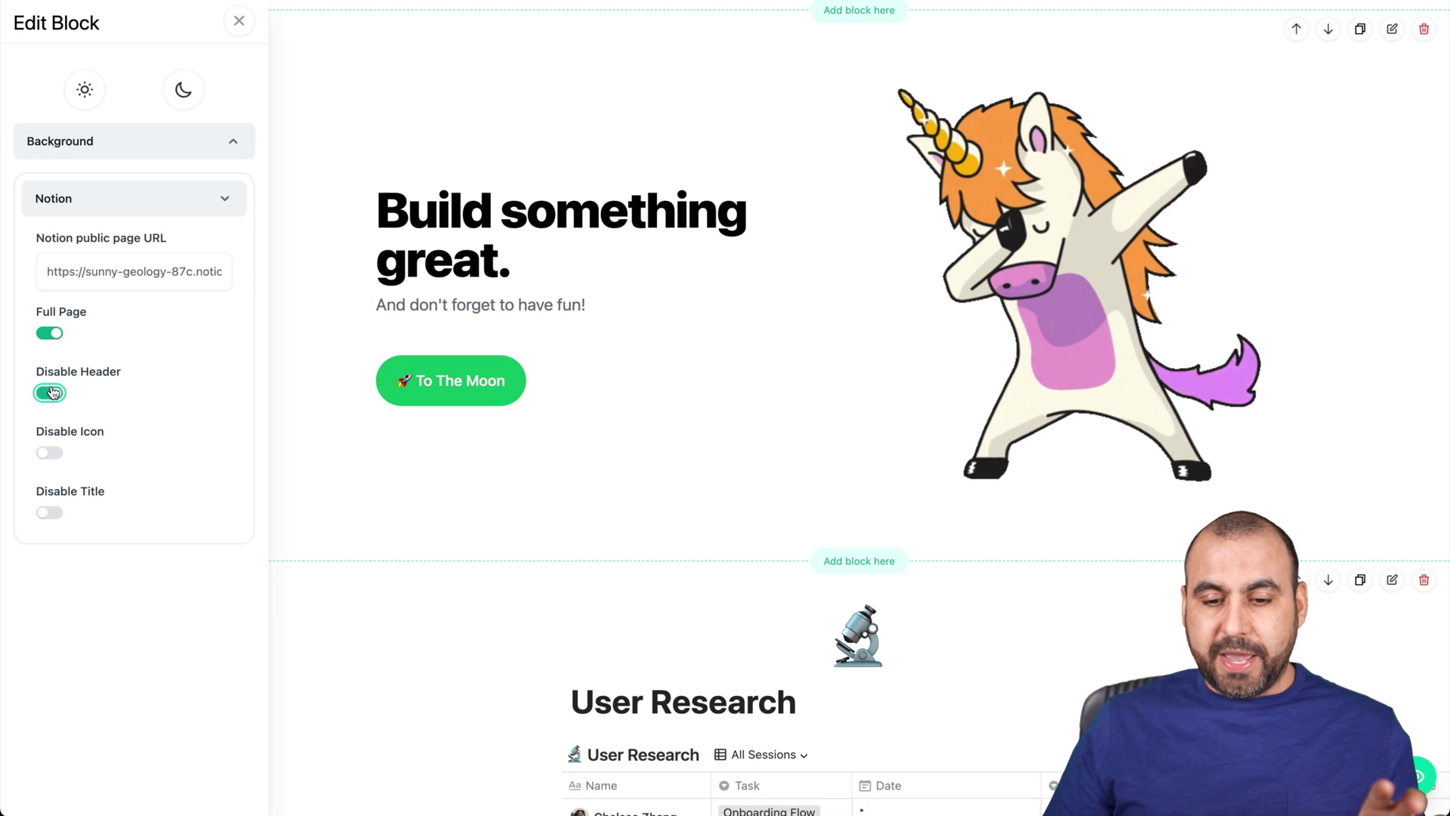
Step: Disable the header, icon and title of the embedded User Research page
{"action": "left_click", "coordinate": [50, 452]}
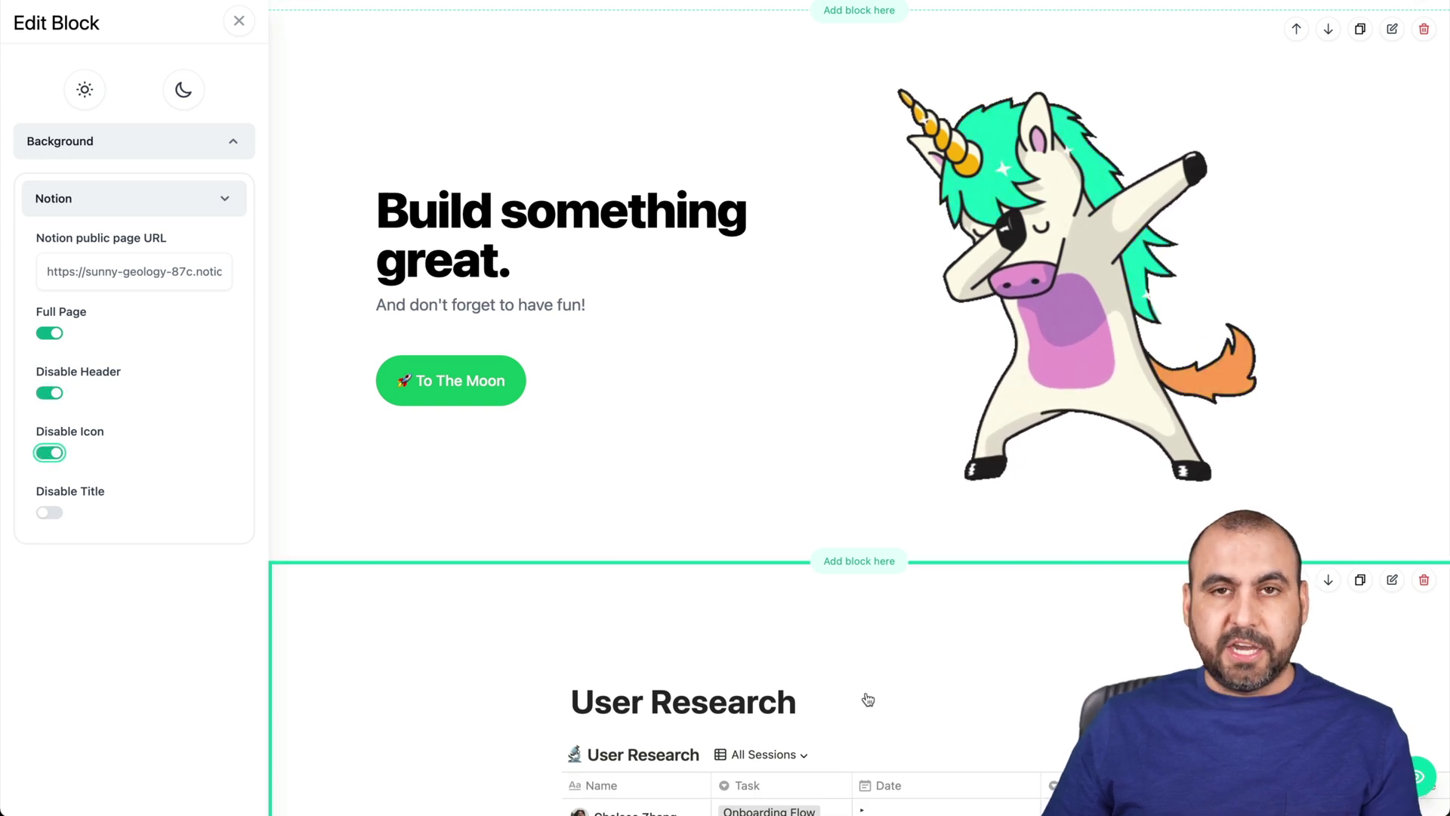
{"action": "scroll", "coordinate": [864, 696], "scroll_direction": "down", "scroll_amount": 3}
{"action": "left_click", "coordinate": [52, 515]}
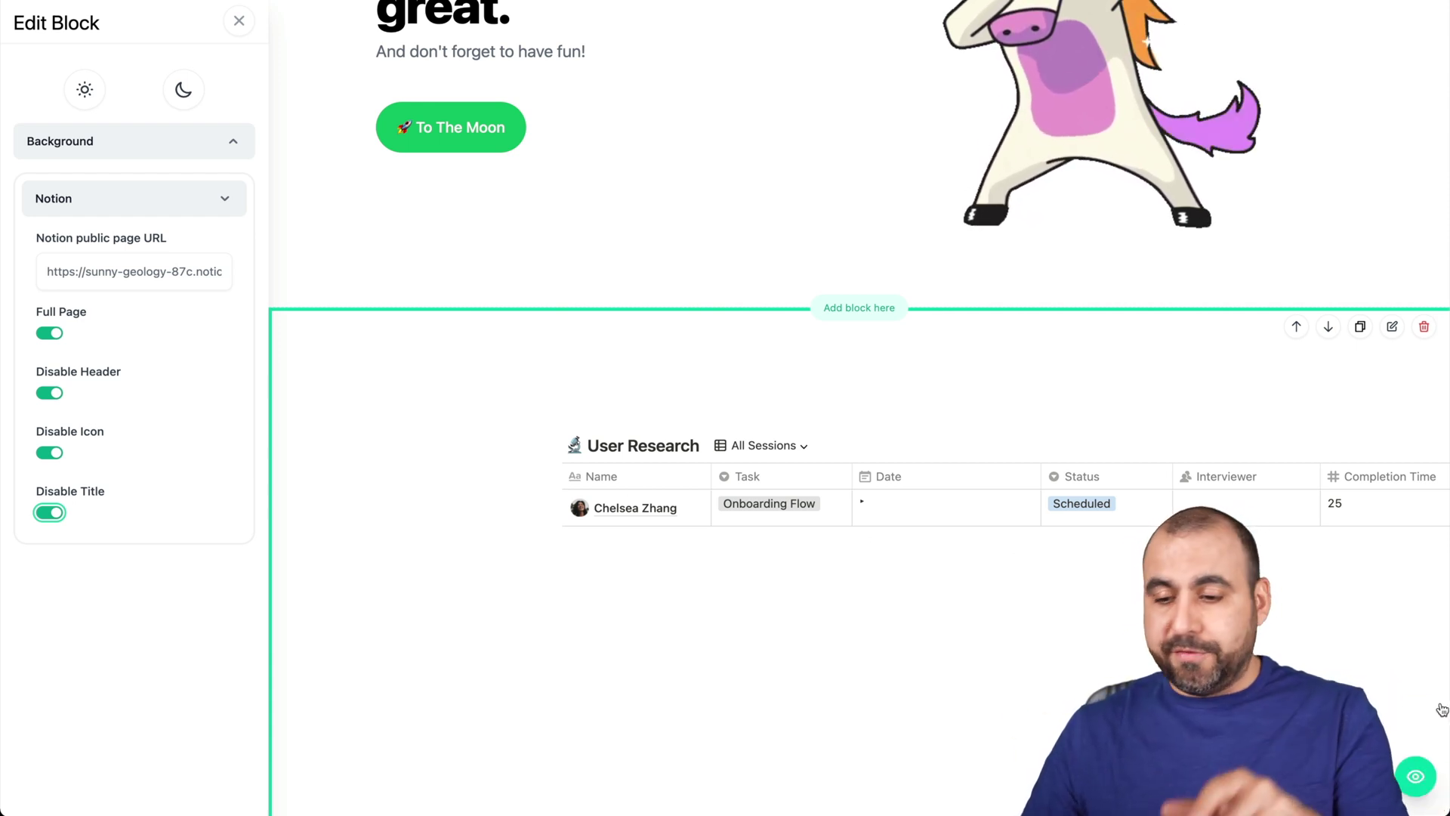
Step: Preview the landing page, examine the embedded User Research table across its full width, and return to editing
{"action": "left_click", "coordinate": [1416, 776]}
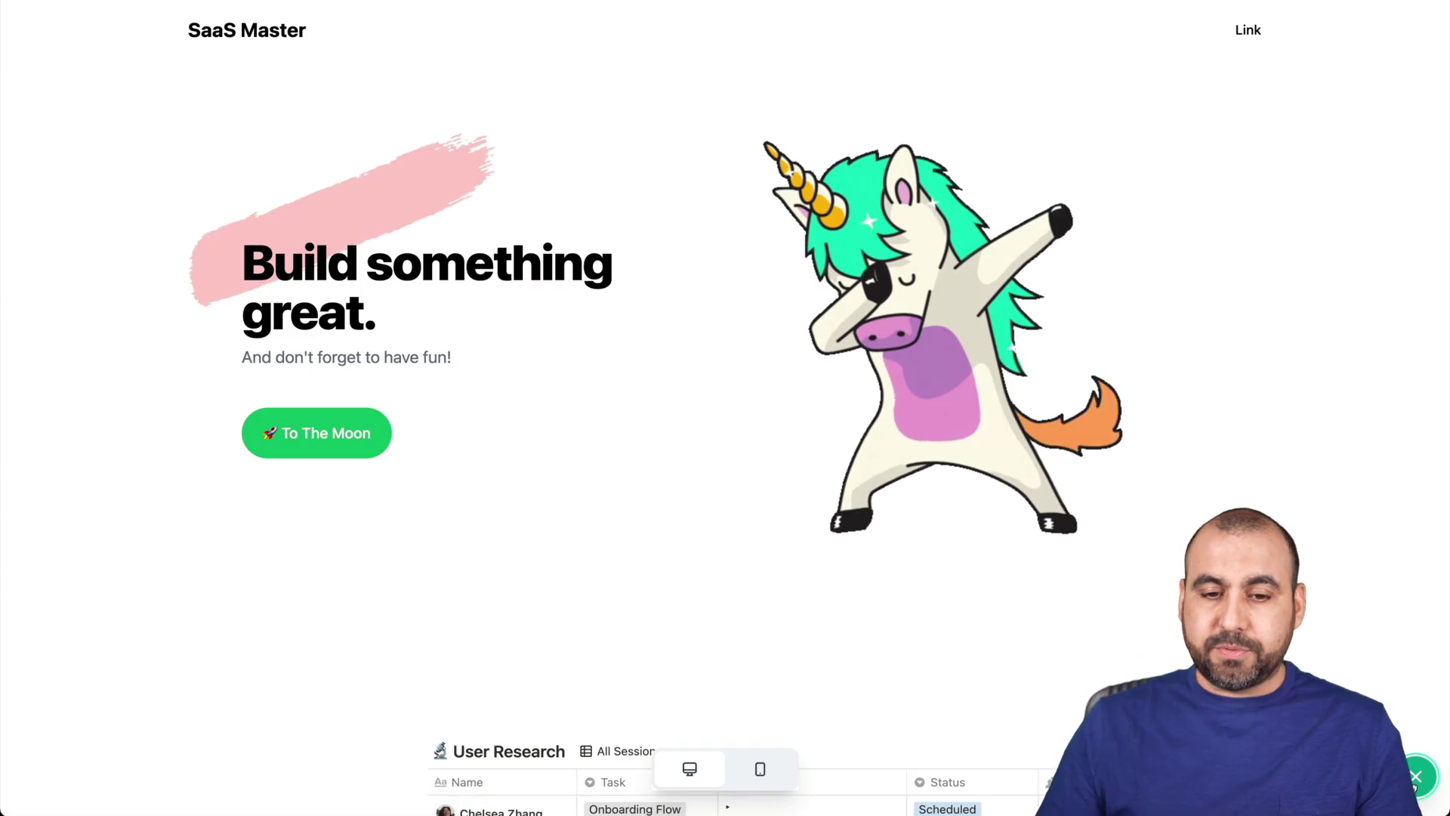
{"action": "scroll", "coordinate": [932, 568], "scroll_direction": "down", "scroll_amount": 3}
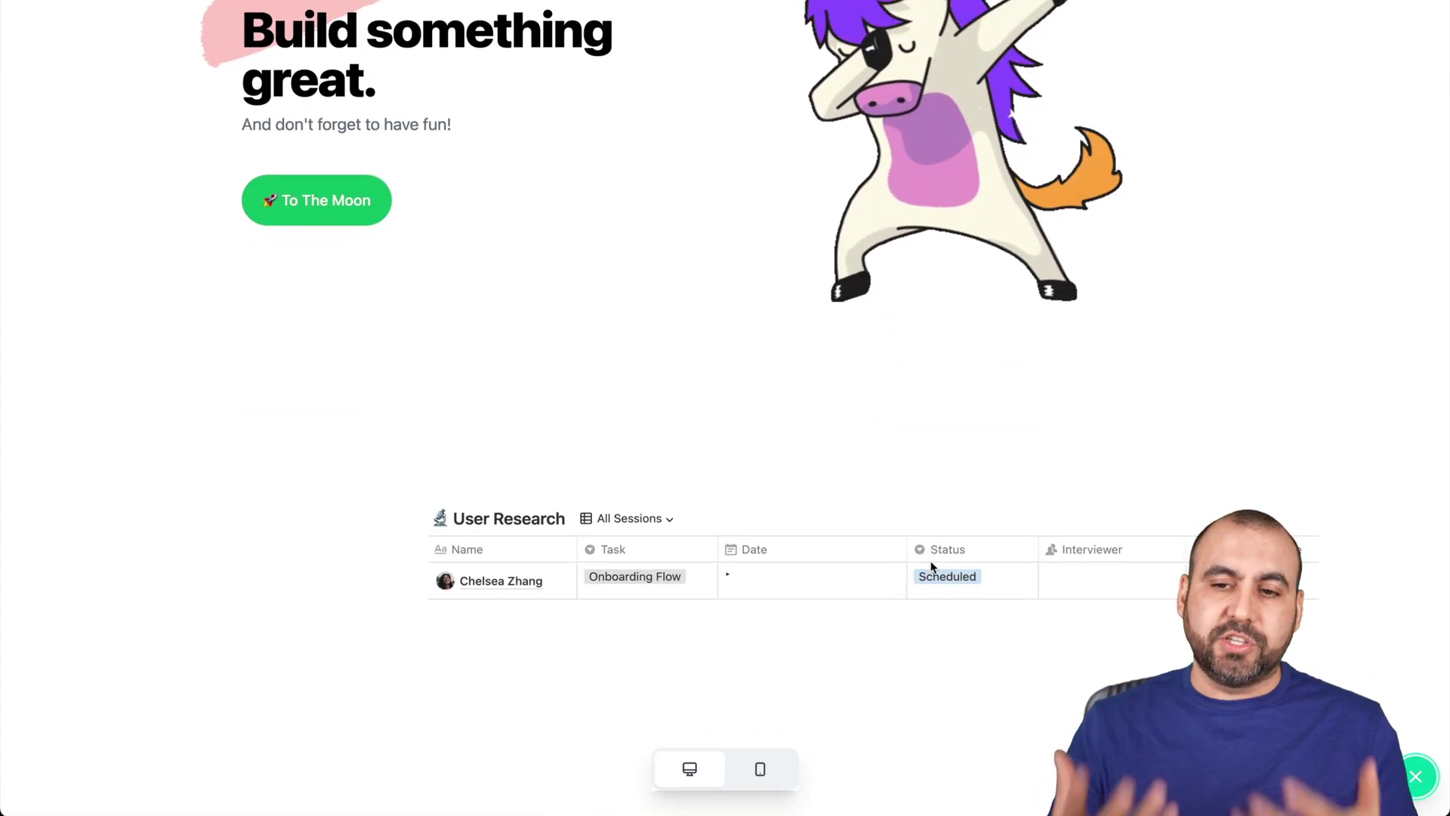
{"action": "scroll", "coordinate": [720, 346], "scroll_direction": "down", "scroll_amount": 4}
{"action": "scroll", "coordinate": [747, 311], "scroll_direction": "right", "scroll_amount": 4}
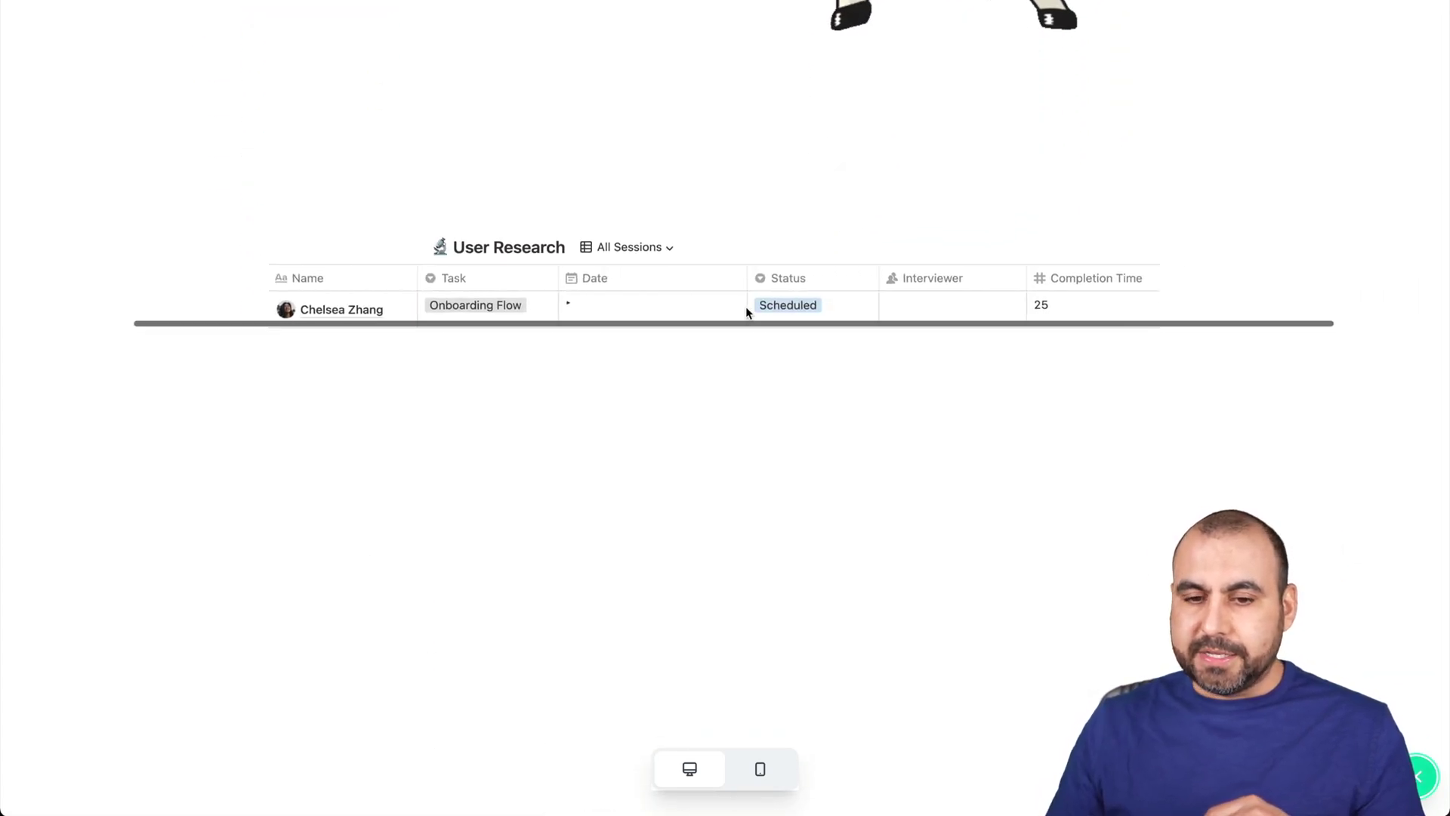
{"action": "scroll", "coordinate": [748, 311], "scroll_direction": "left", "scroll_amount": 4}
{"action": "scroll", "coordinate": [748, 312], "scroll_direction": "right", "scroll_amount": 4}
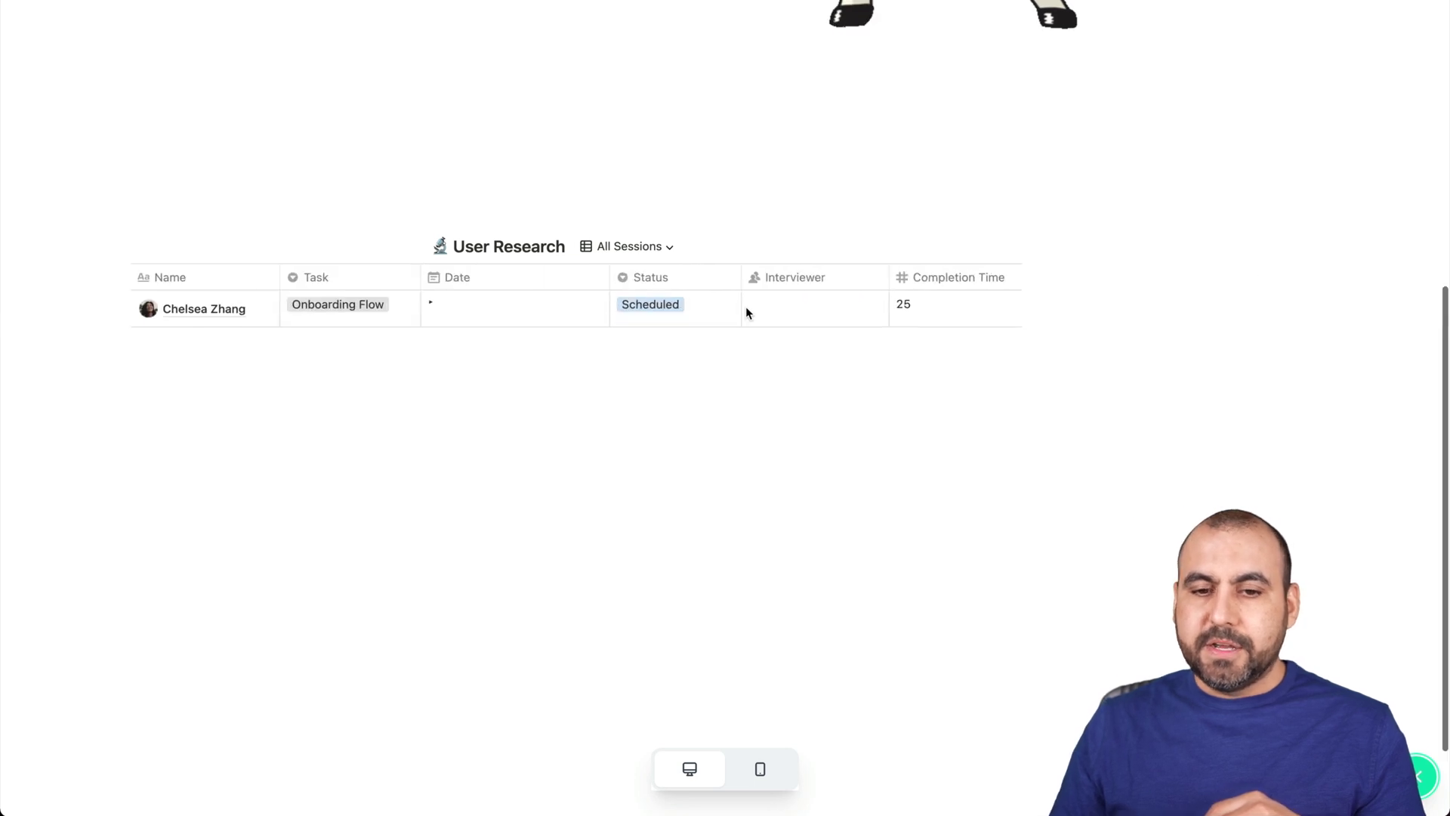
{"action": "scroll", "coordinate": [644, 294], "scroll_direction": "left", "scroll_amount": 4}
{"action": "scroll", "coordinate": [645, 295], "scroll_direction": "up", "scroll_amount": 7}
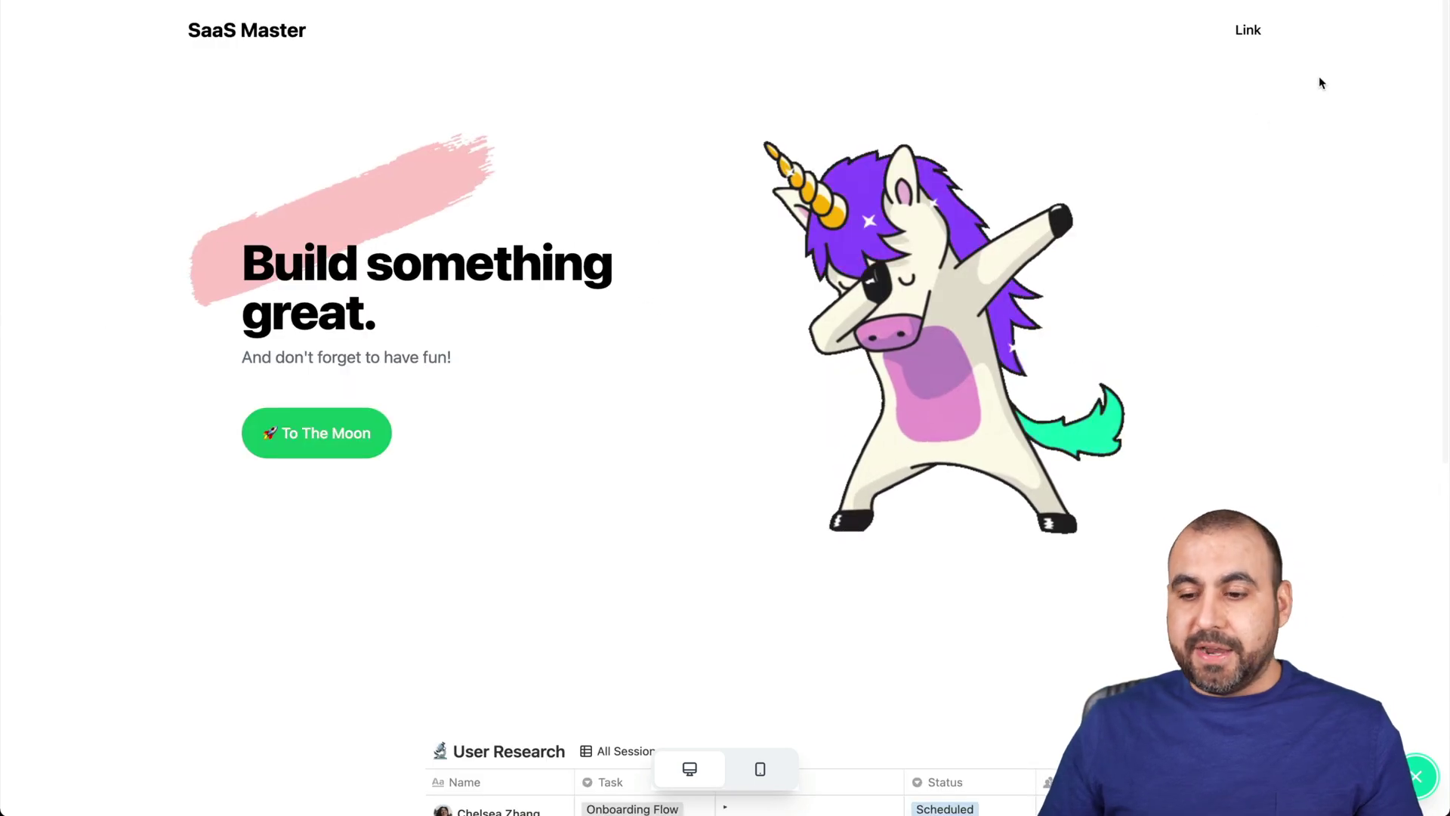
{"action": "left_click", "coordinate": [1409, 775]}
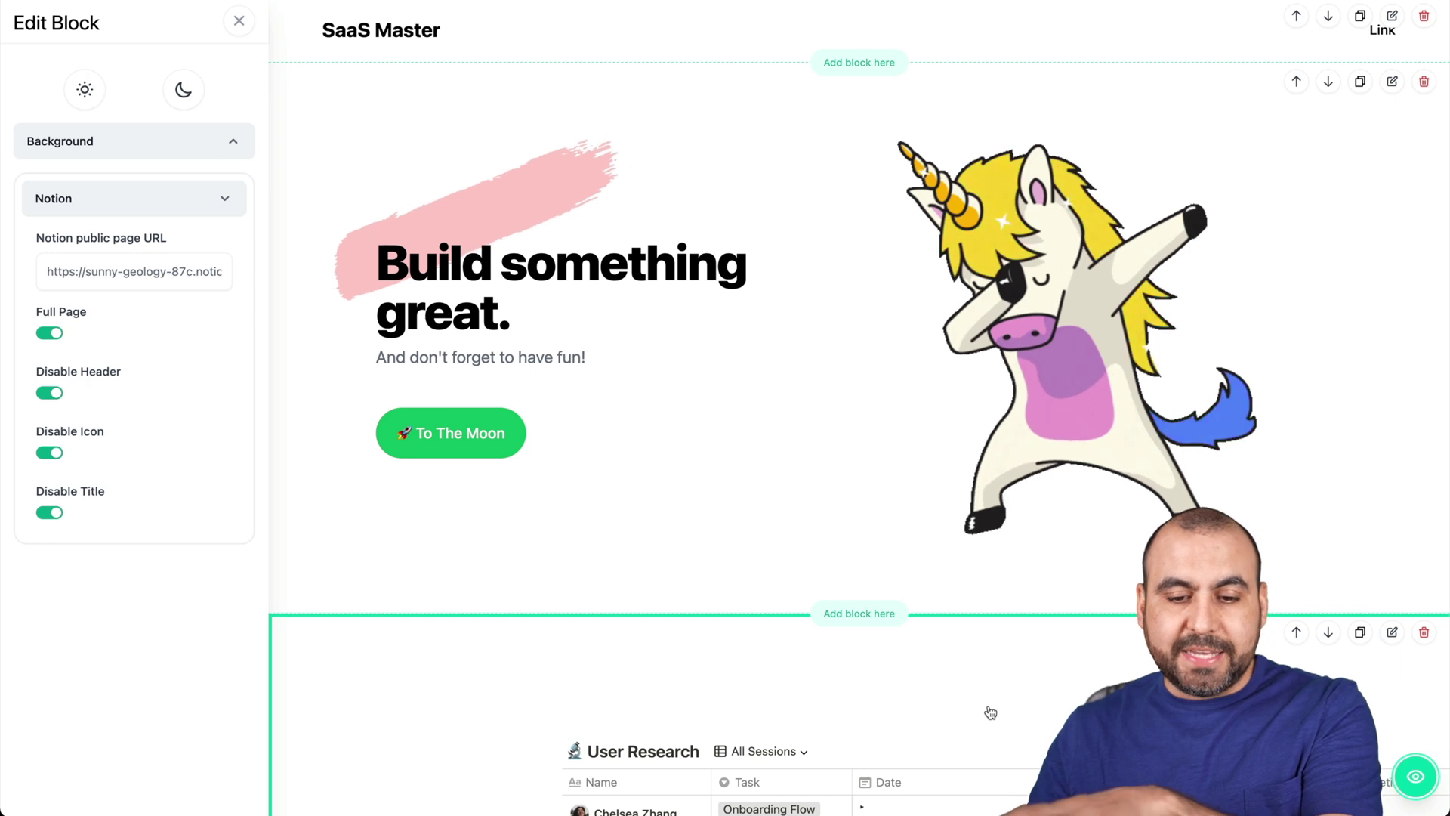
Step: Delete the Notion block and add an FAQ block below the hero section
{"action": "scroll", "coordinate": [990, 710], "scroll_direction": "down", "scroll_amount": 2}
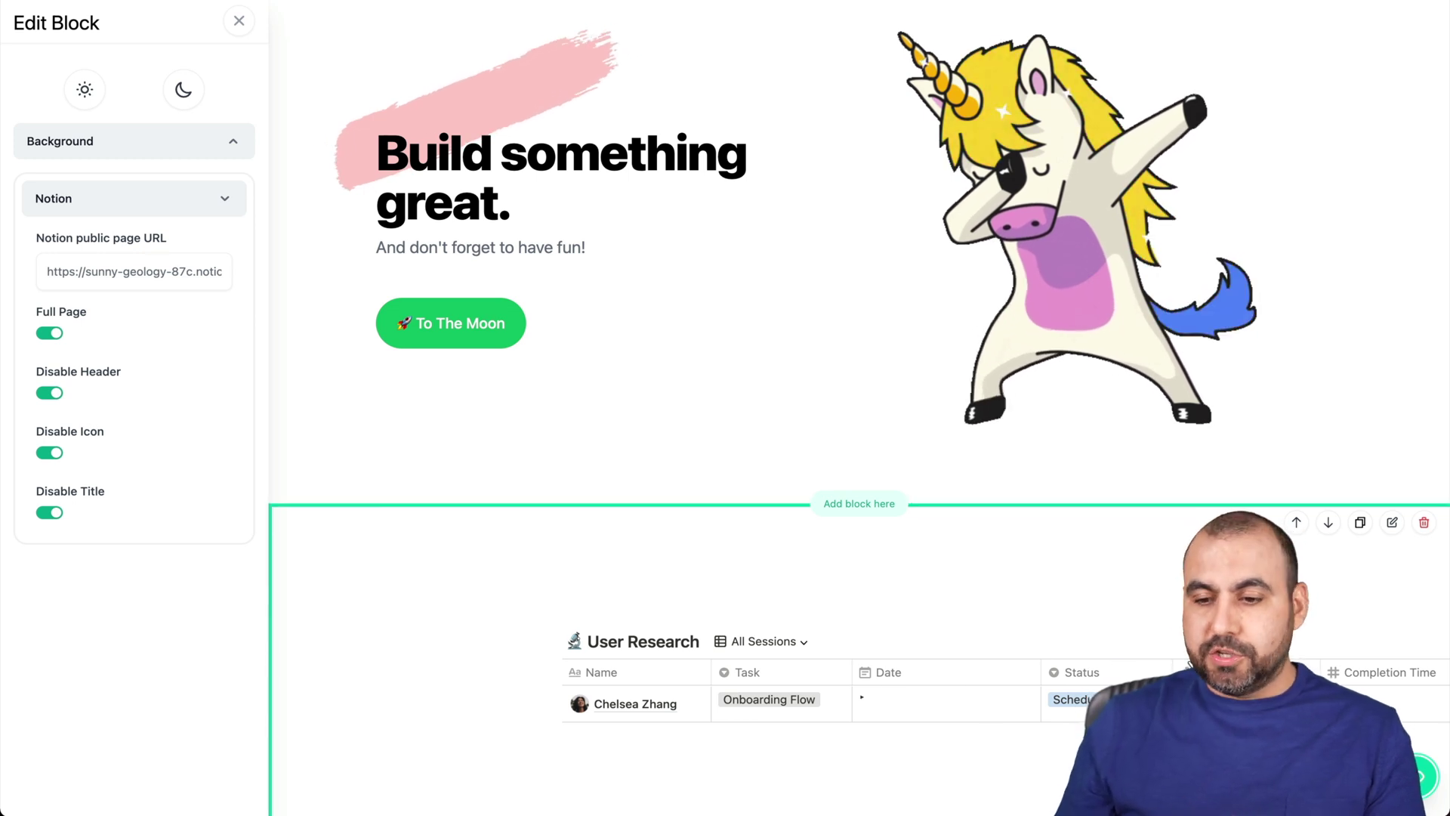
{"action": "left_click", "coordinate": [1424, 523]}
{"action": "left_click", "coordinate": [747, 613]}
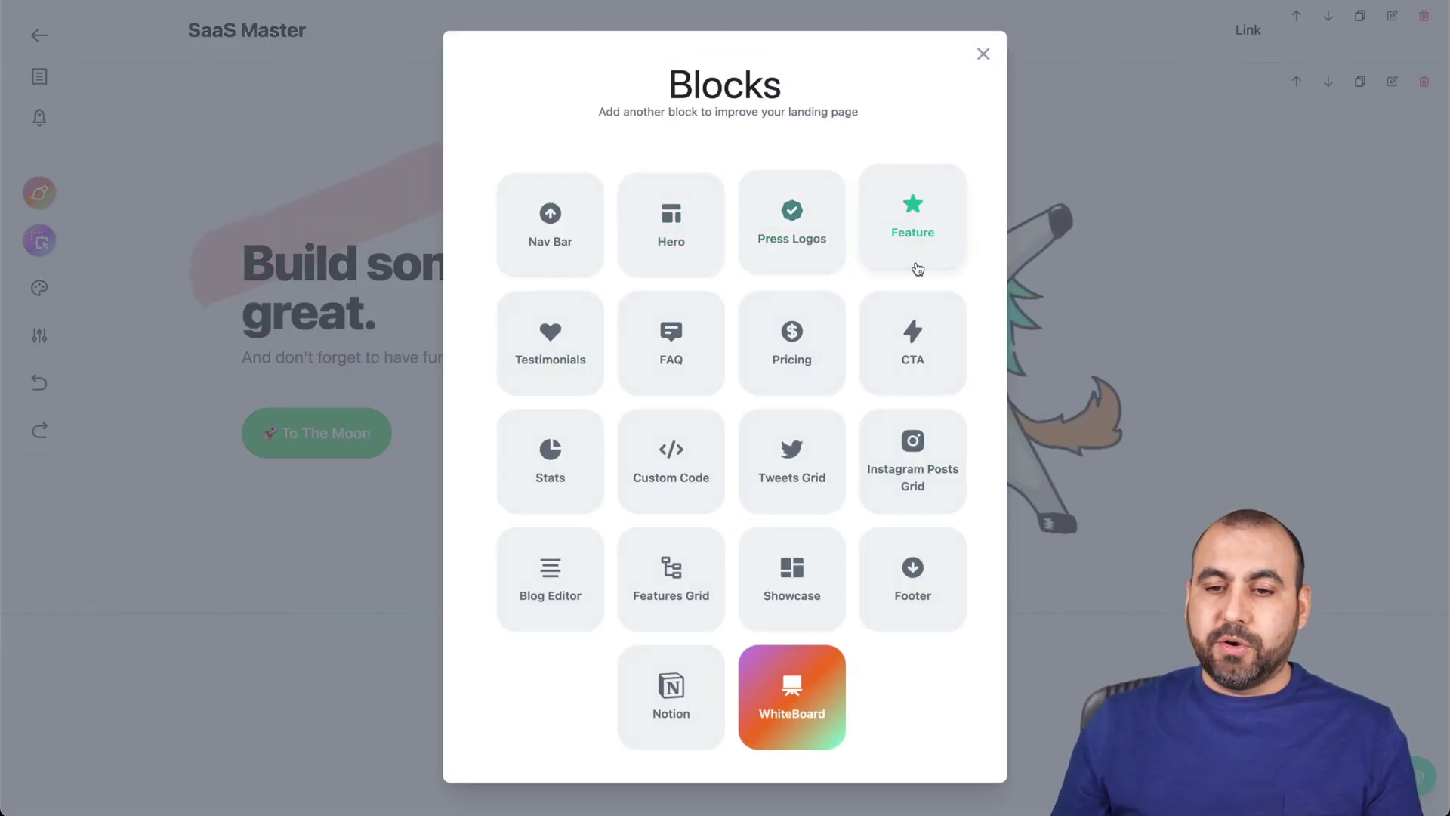
{"action": "left_click", "coordinate": [716, 375]}
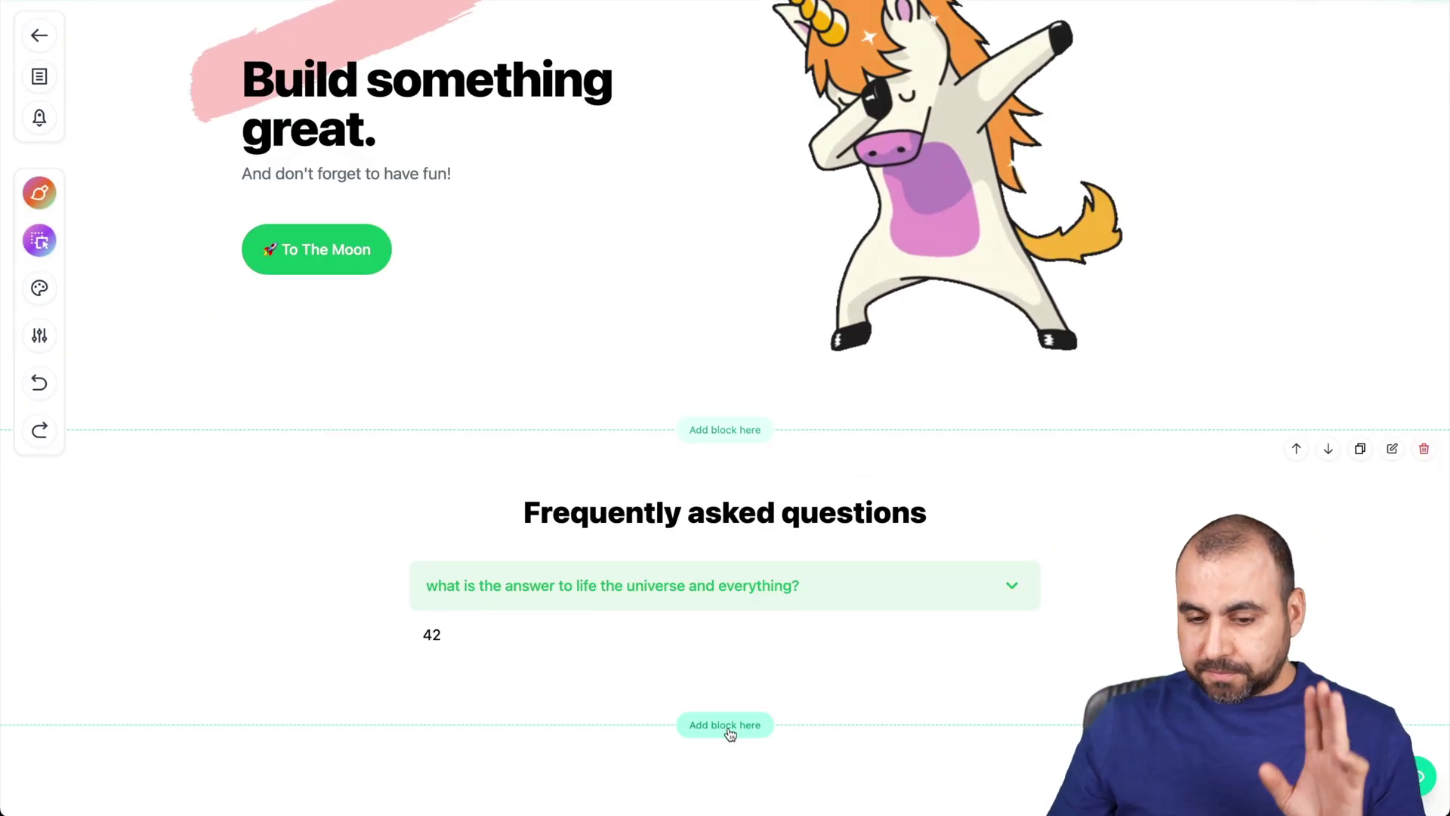
Step: Add a Pricing block below the FAQ section
{"action": "left_click", "coordinate": [725, 726]}
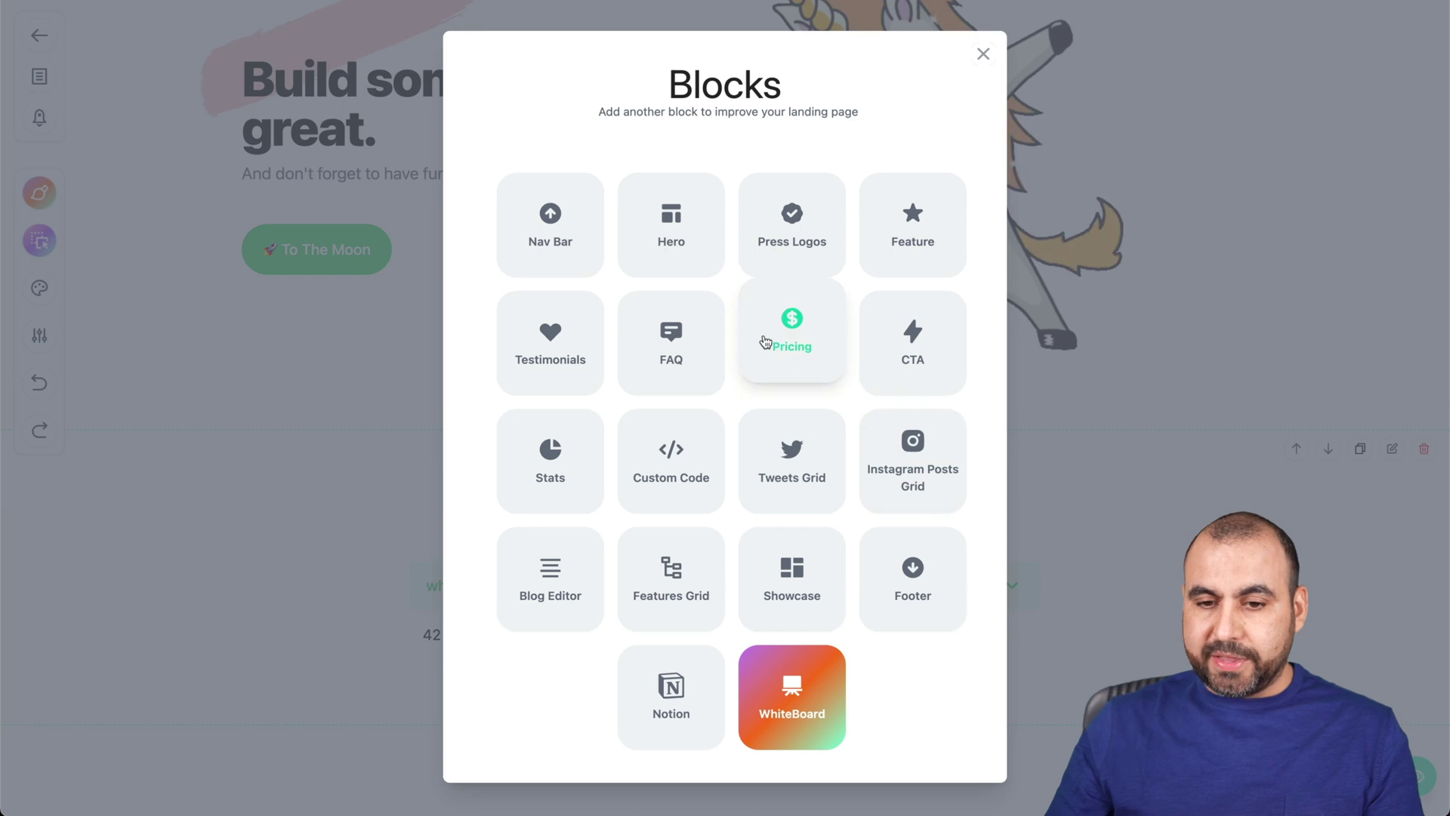
{"action": "left_click", "coordinate": [765, 341]}
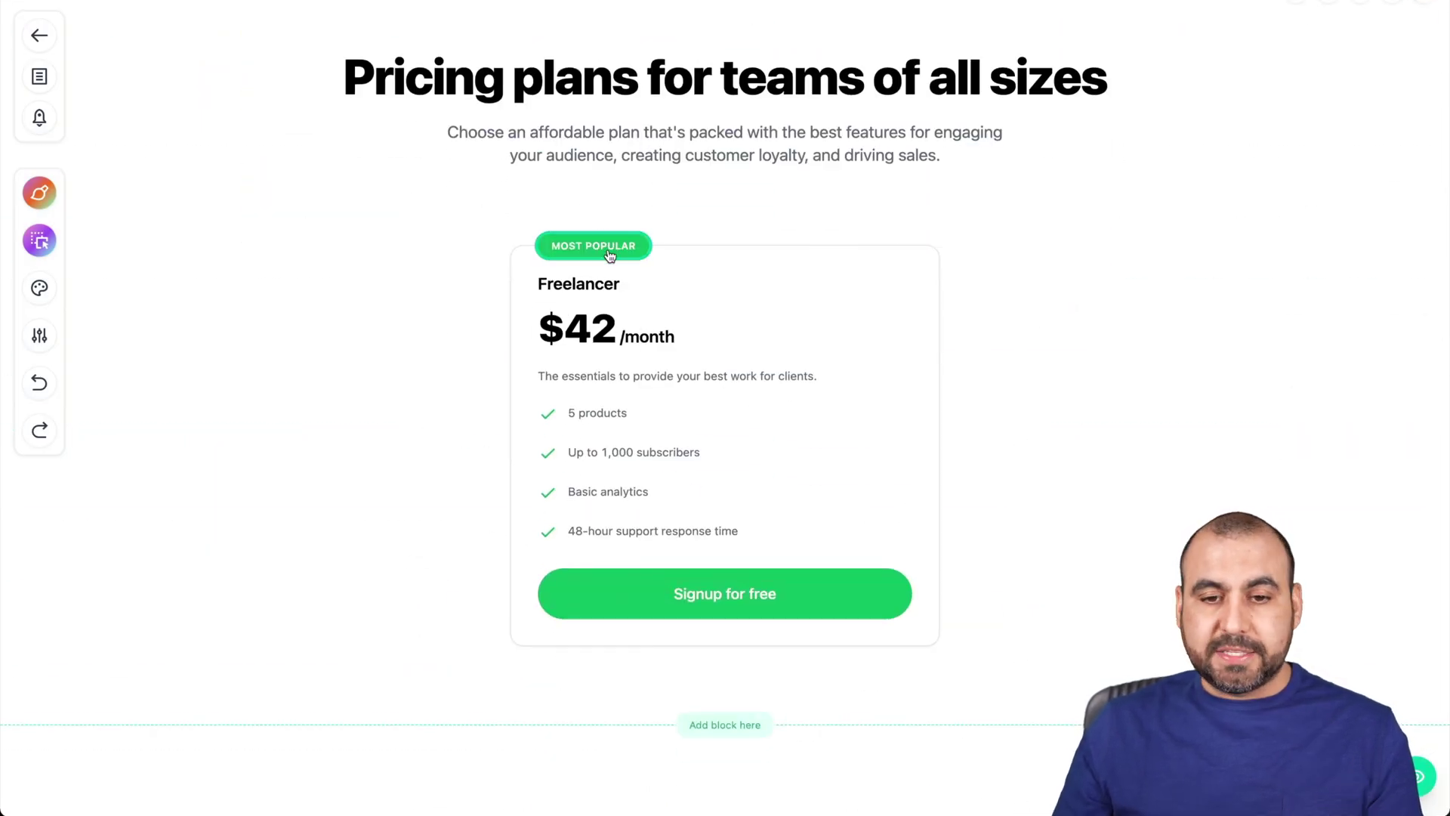
{"action": "scroll", "coordinate": [792, 160], "scroll_direction": "up", "scroll_amount": 3}
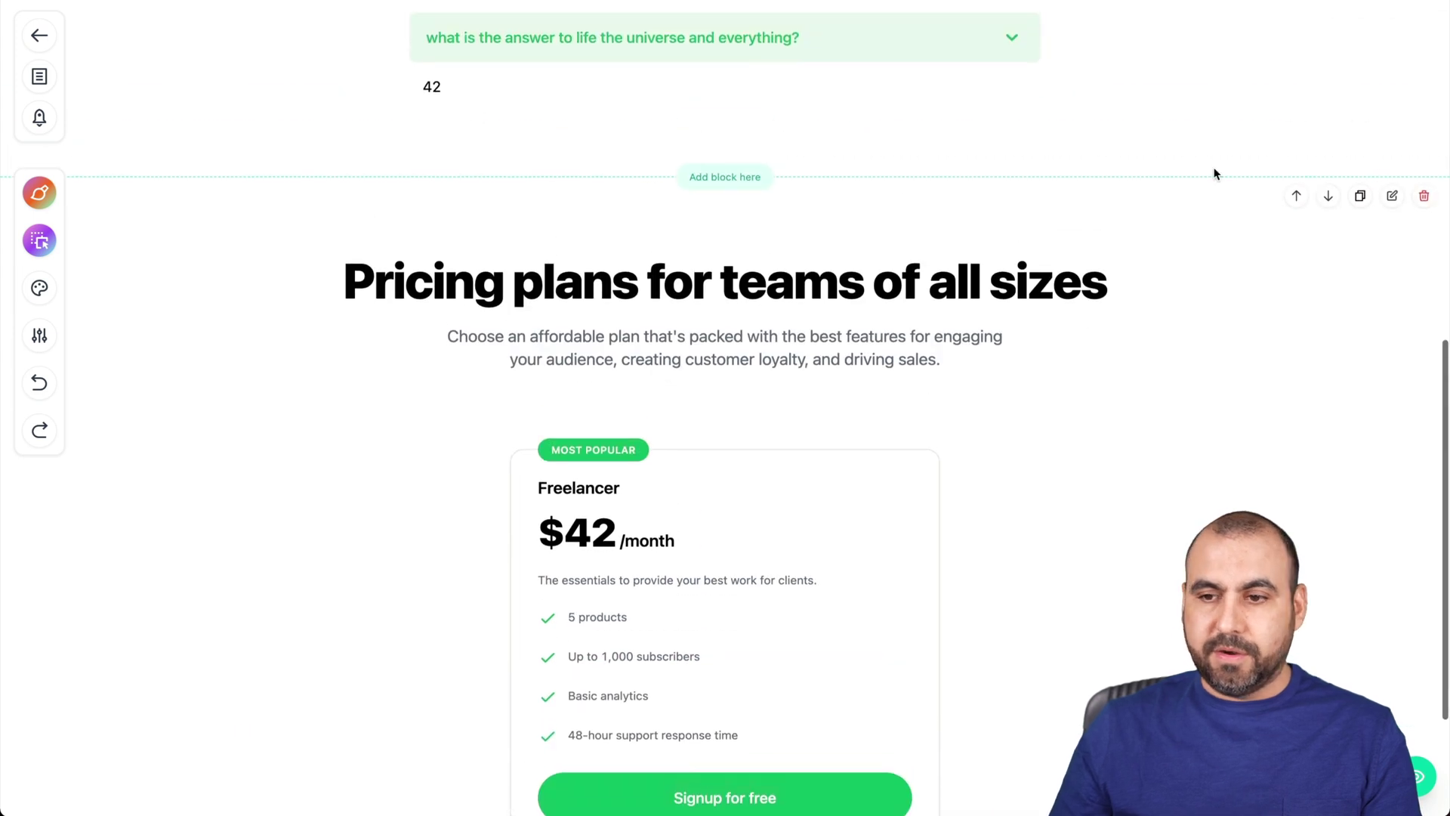
Step: Open the pricing block's text and pricing settings and try overriding the site style
{"action": "left_click", "coordinate": [1392, 196]}
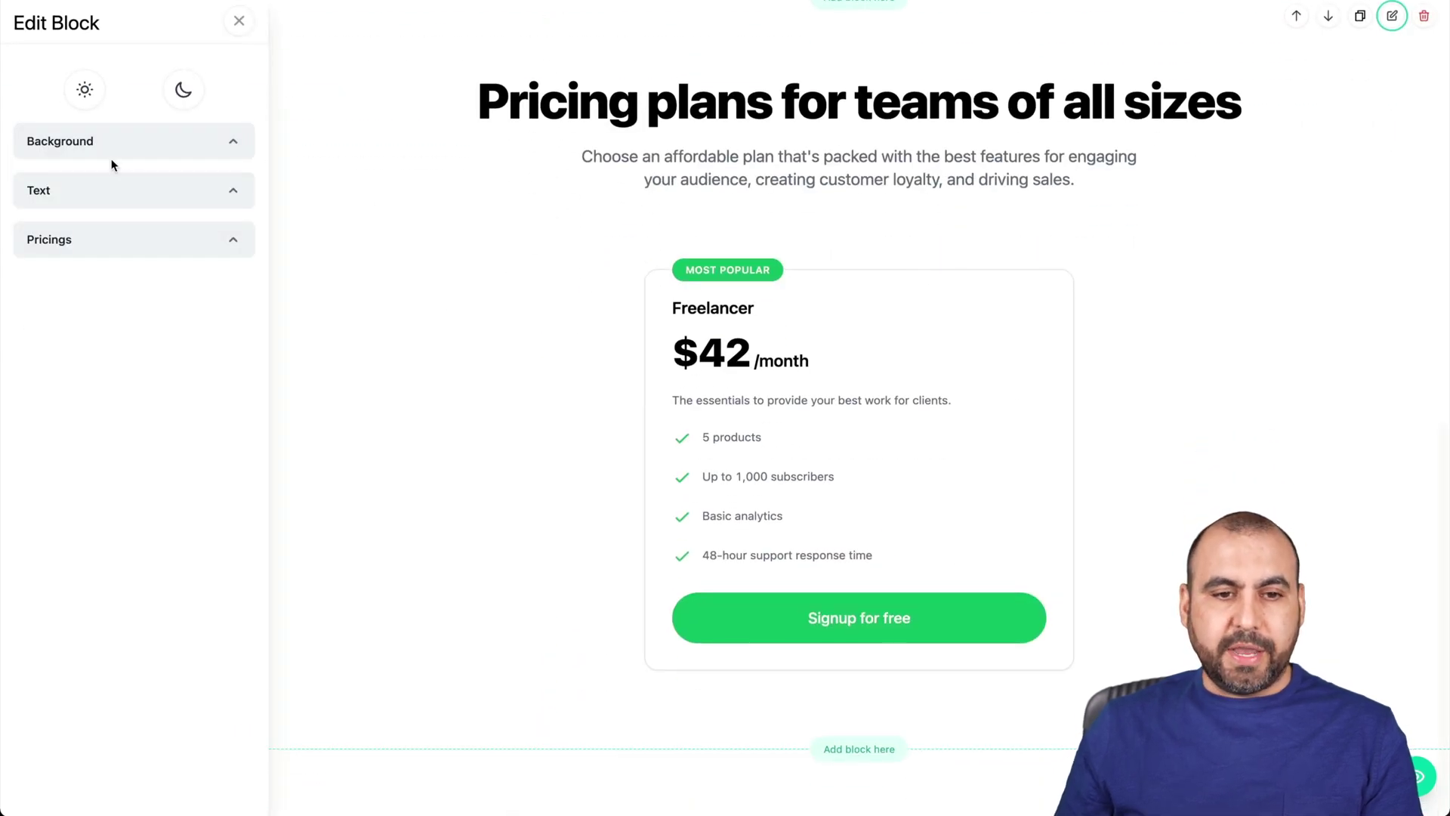
{"action": "left_click", "coordinate": [167, 190]}
{"action": "left_click", "coordinate": [172, 463]}
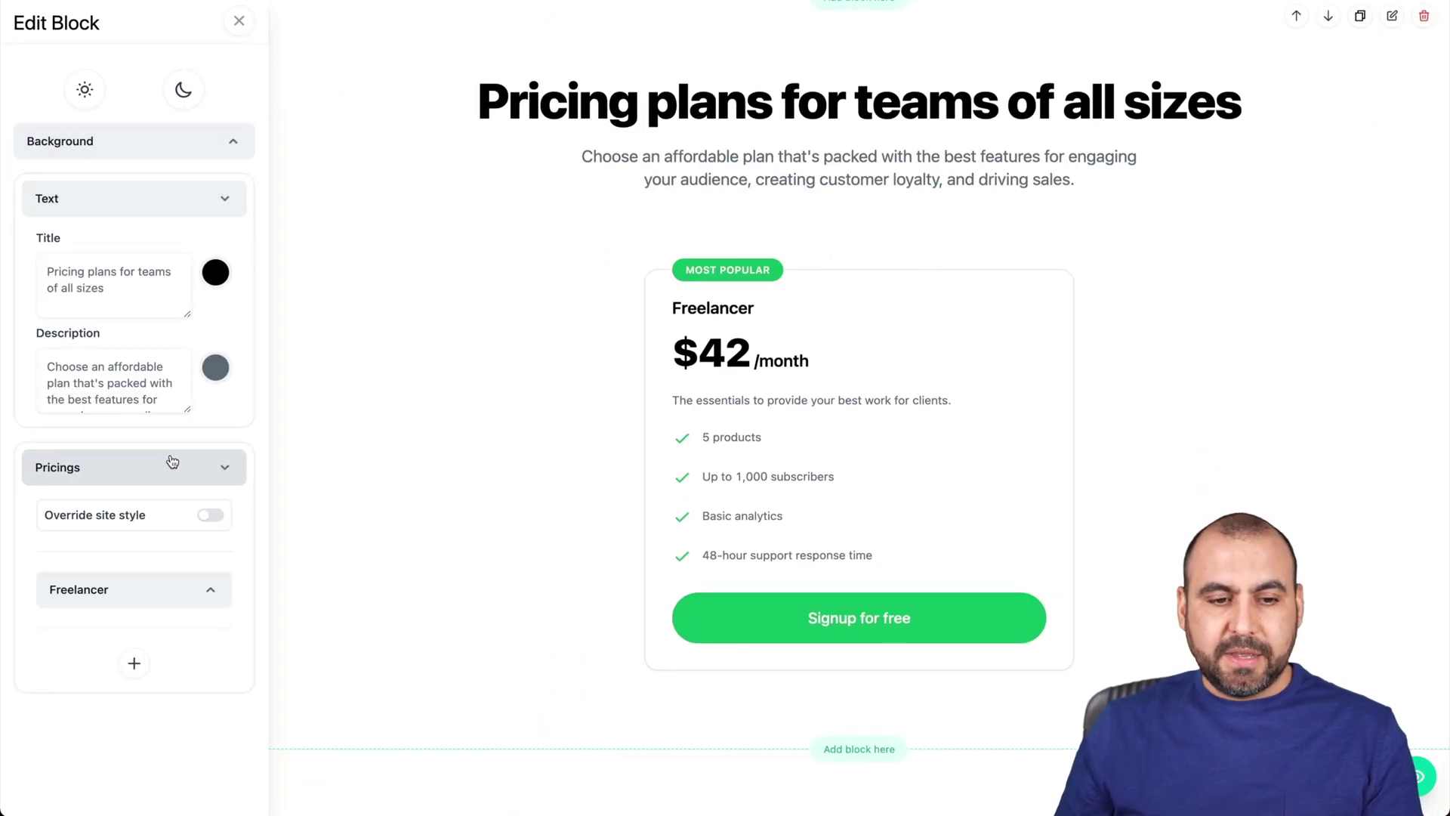
{"action": "left_click", "coordinate": [212, 517]}
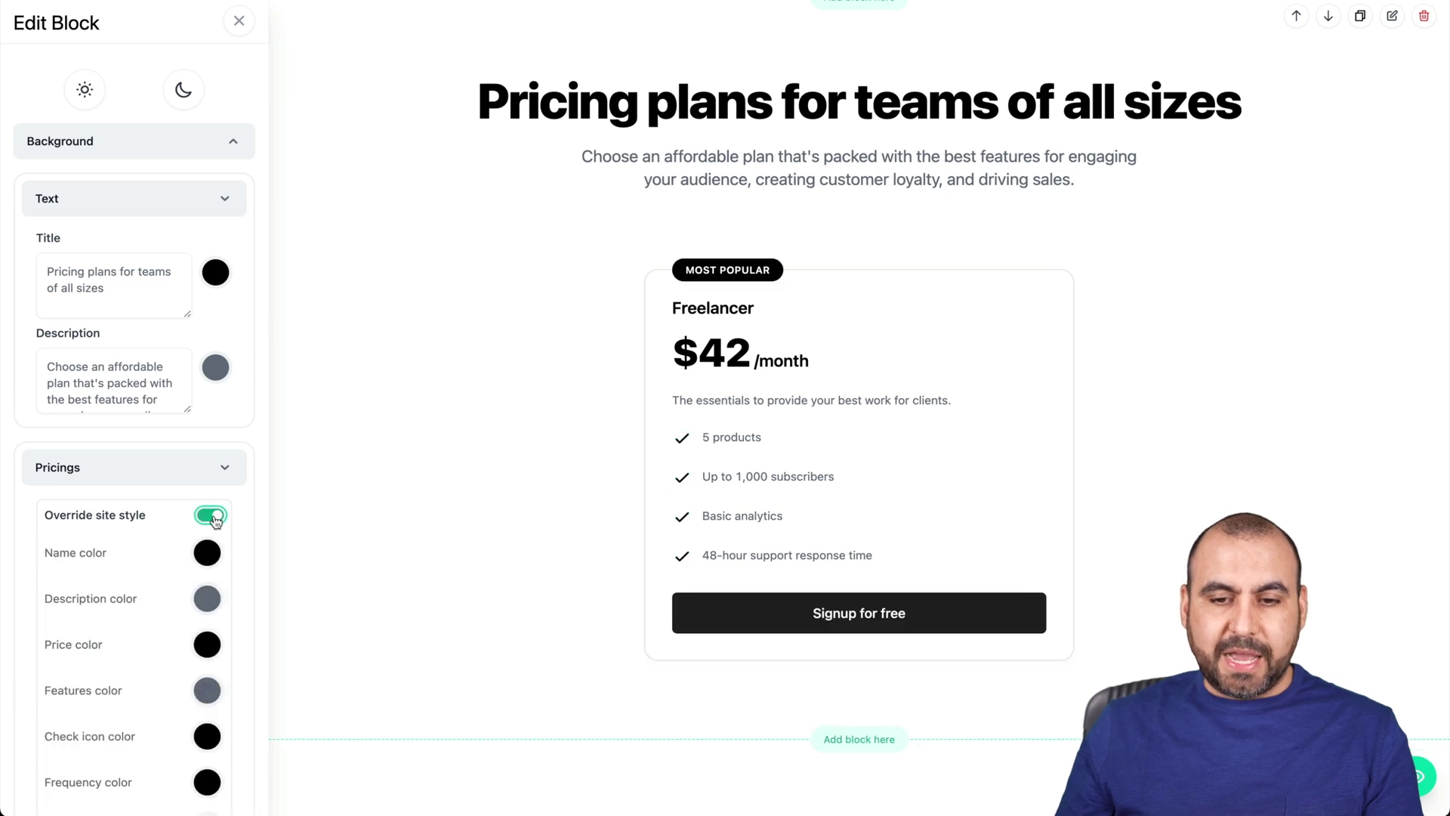
{"action": "left_click", "coordinate": [212, 516]}
{"action": "left_click", "coordinate": [178, 576]}
{"action": "left_click", "coordinate": [178, 578]}
Step: Add three more Freelancer plans to the pricing block and delete the whole block
{"action": "left_click", "coordinate": [139, 669]}
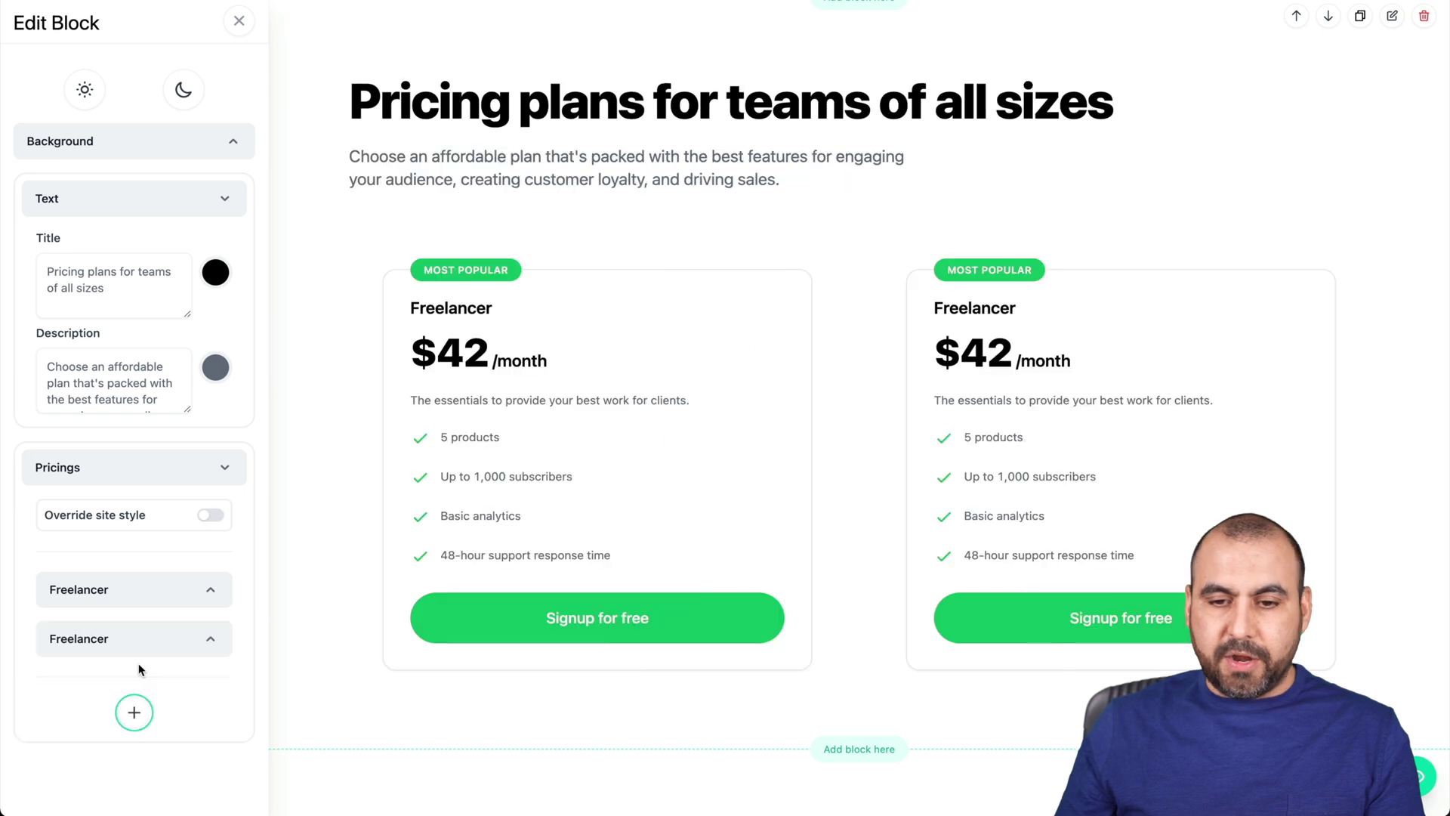
{"action": "left_click", "coordinate": [134, 713]}
{"action": "left_click", "coordinate": [132, 758]}
{"action": "scroll", "coordinate": [559, 641], "scroll_direction": "down", "scroll_amount": 2}
{"action": "scroll", "coordinate": [559, 640], "scroll_direction": "up", "scroll_amount": 3}
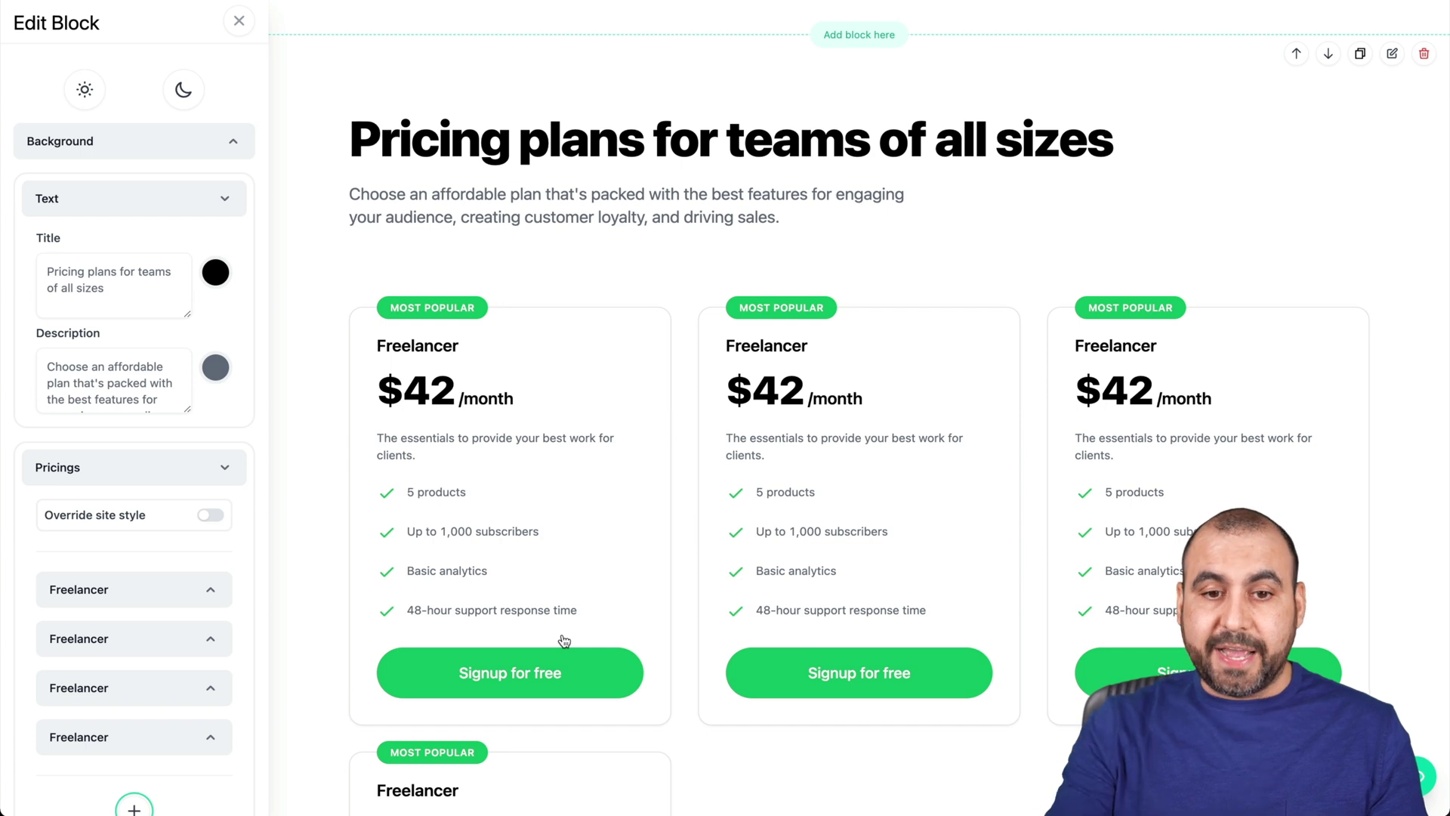
{"action": "left_click", "coordinate": [1424, 59]}
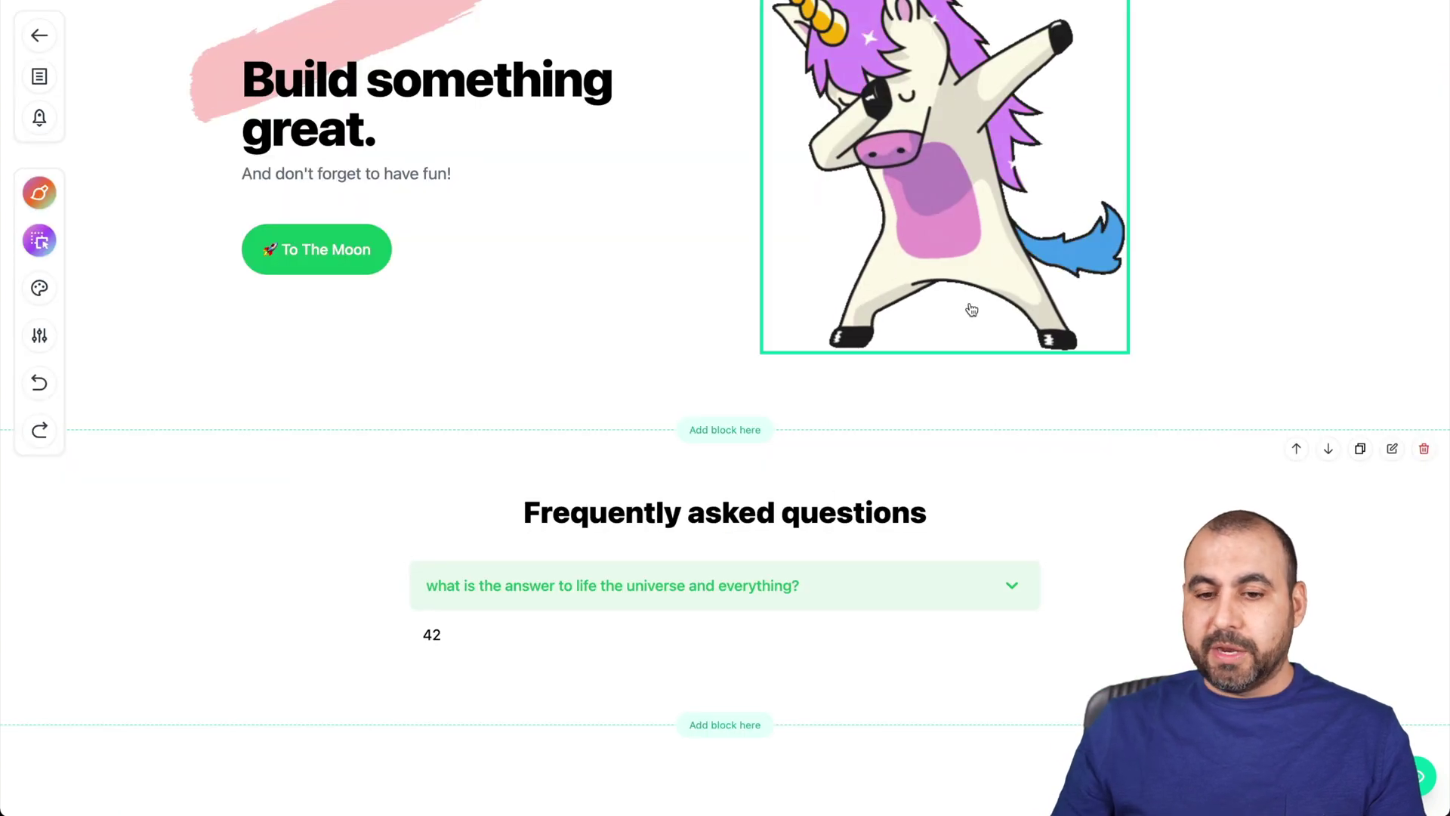
Step: Add a WhiteBoard block below the FAQ section
{"action": "left_click", "coordinate": [737, 724]}
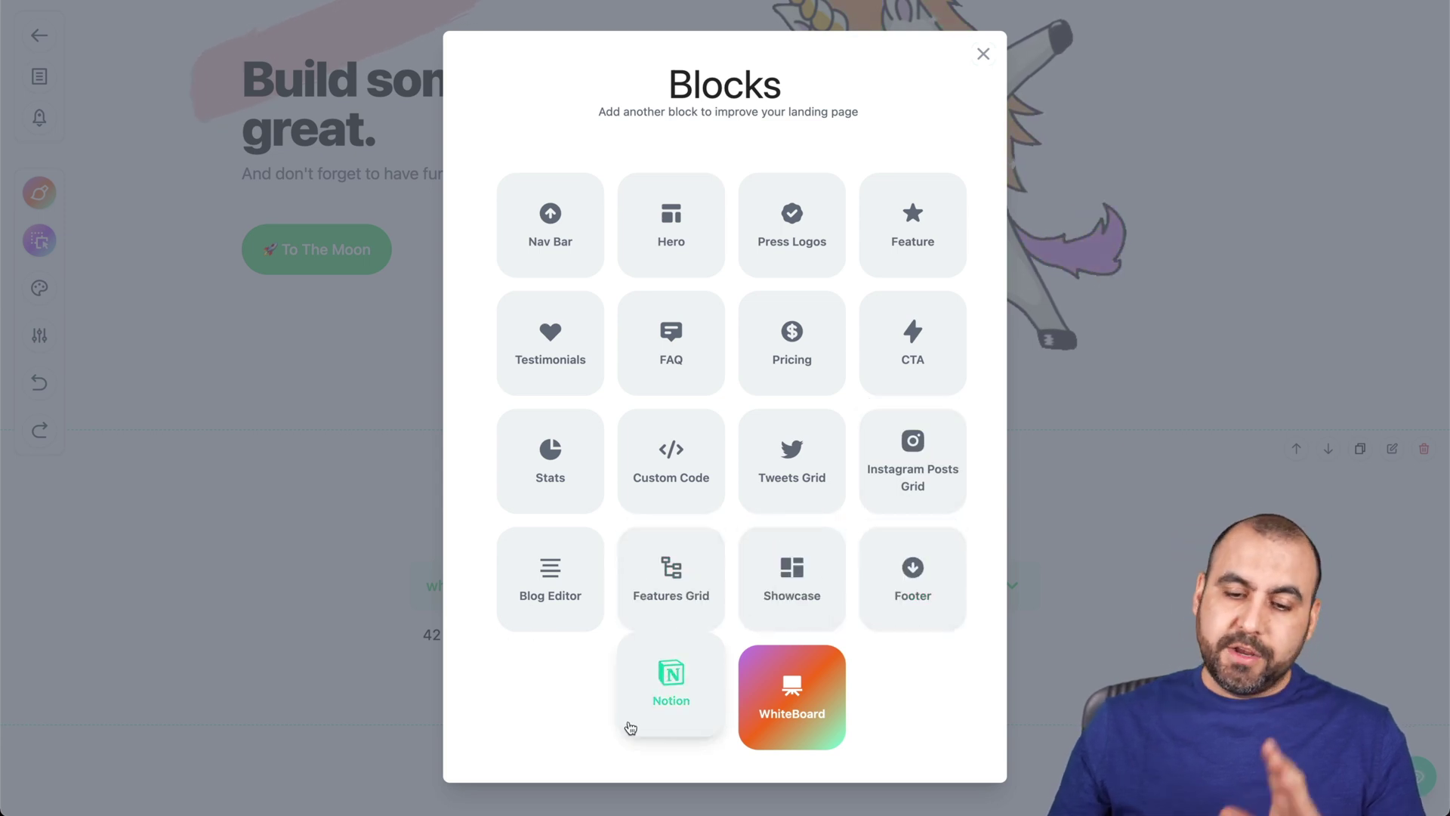
{"action": "left_click", "coordinate": [765, 687]}
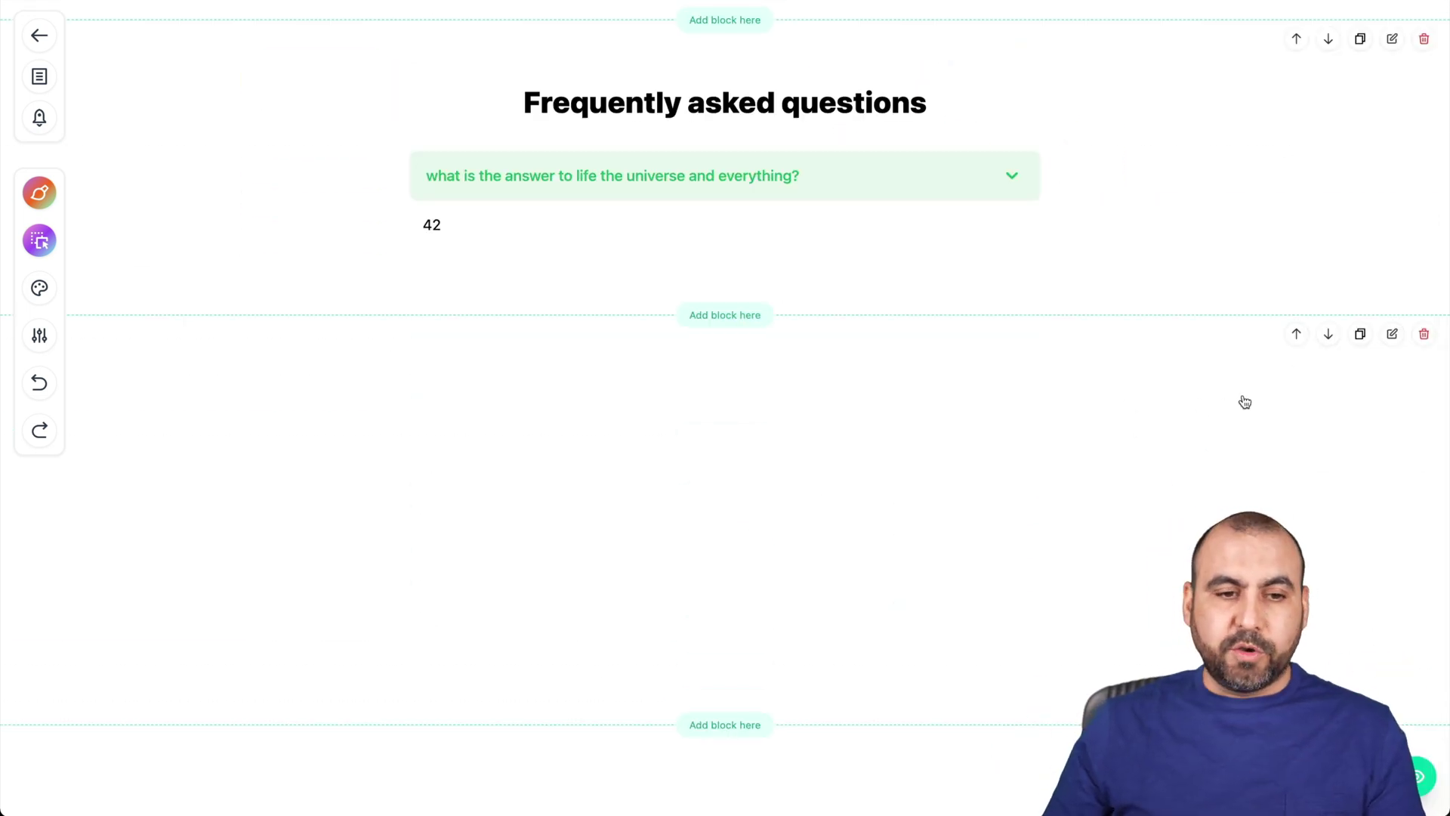
Step: Start a freehand drawing over the page with the brush colour #FF0404 and the smallest brush size
{"action": "scroll", "coordinate": [1200, 389], "scroll_direction": "up", "scroll_amount": 8}
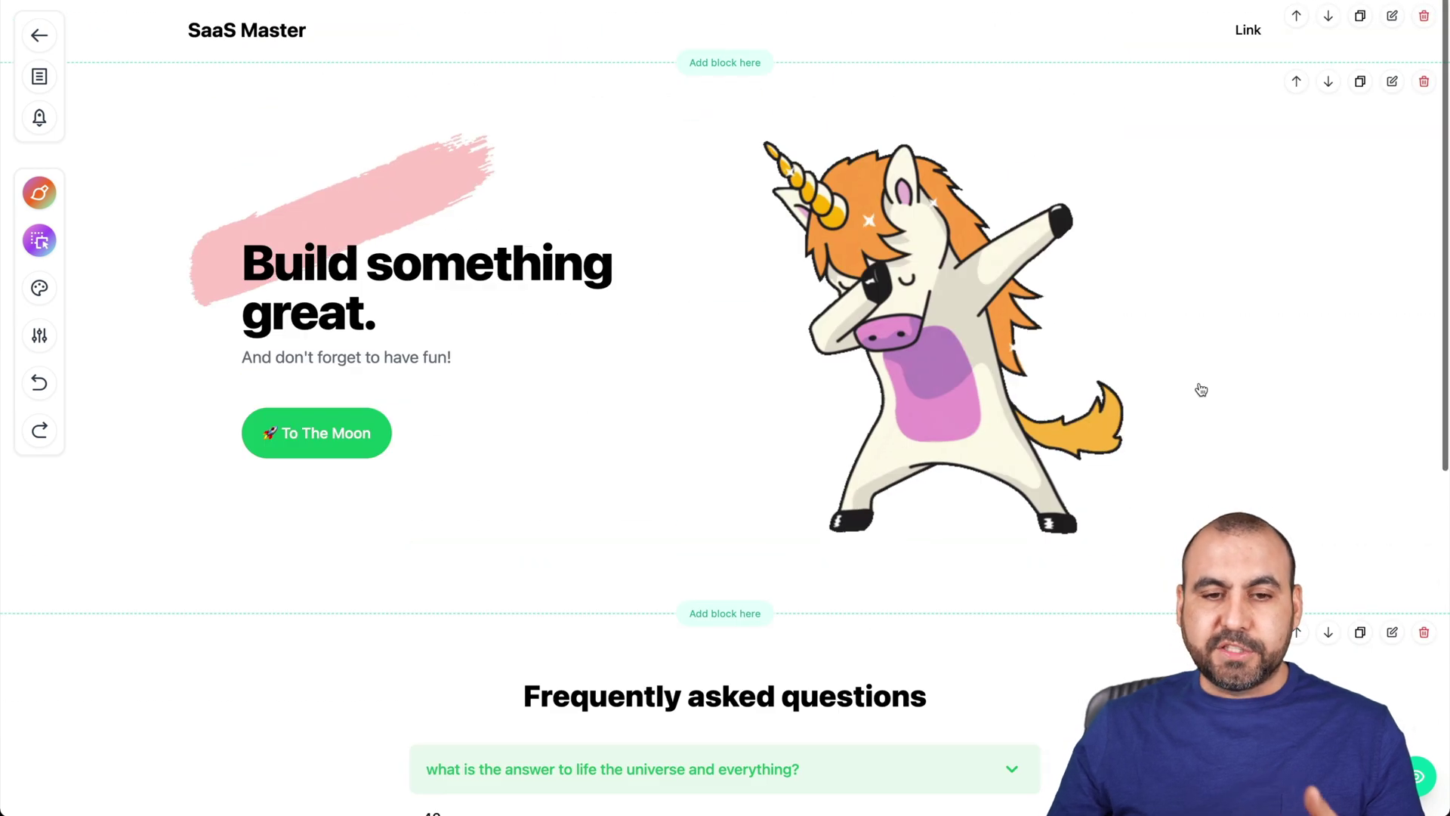
{"action": "left_click", "coordinate": [26, 192]}
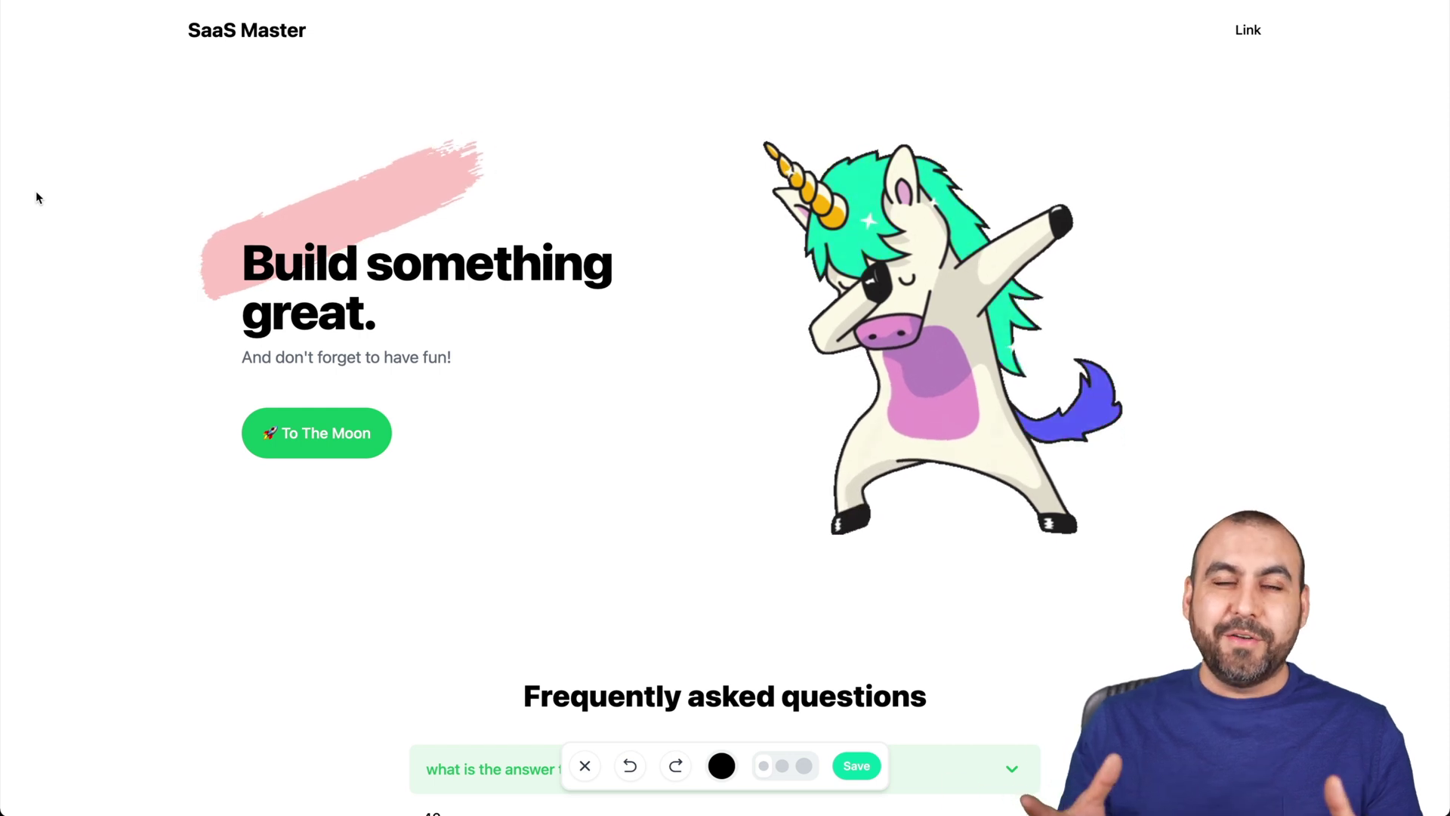
{"action": "left_click", "coordinate": [721, 765]}
{"action": "left_click", "coordinate": [816, 513]}
{"action": "left_click_drag", "start_coordinate": [815, 513], "coordinate": [828, 497]}
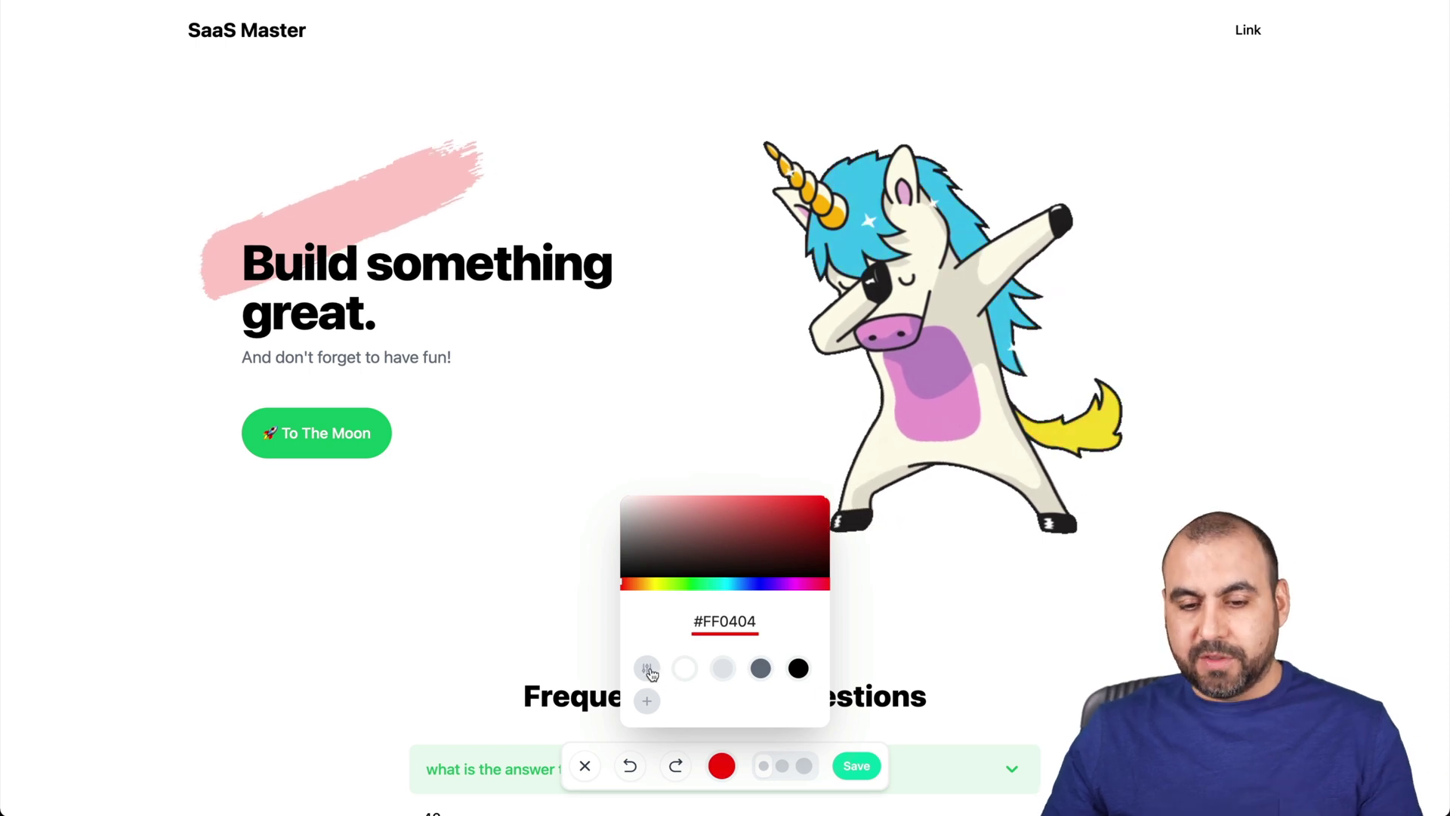
{"action": "left_click", "coordinate": [654, 674]}
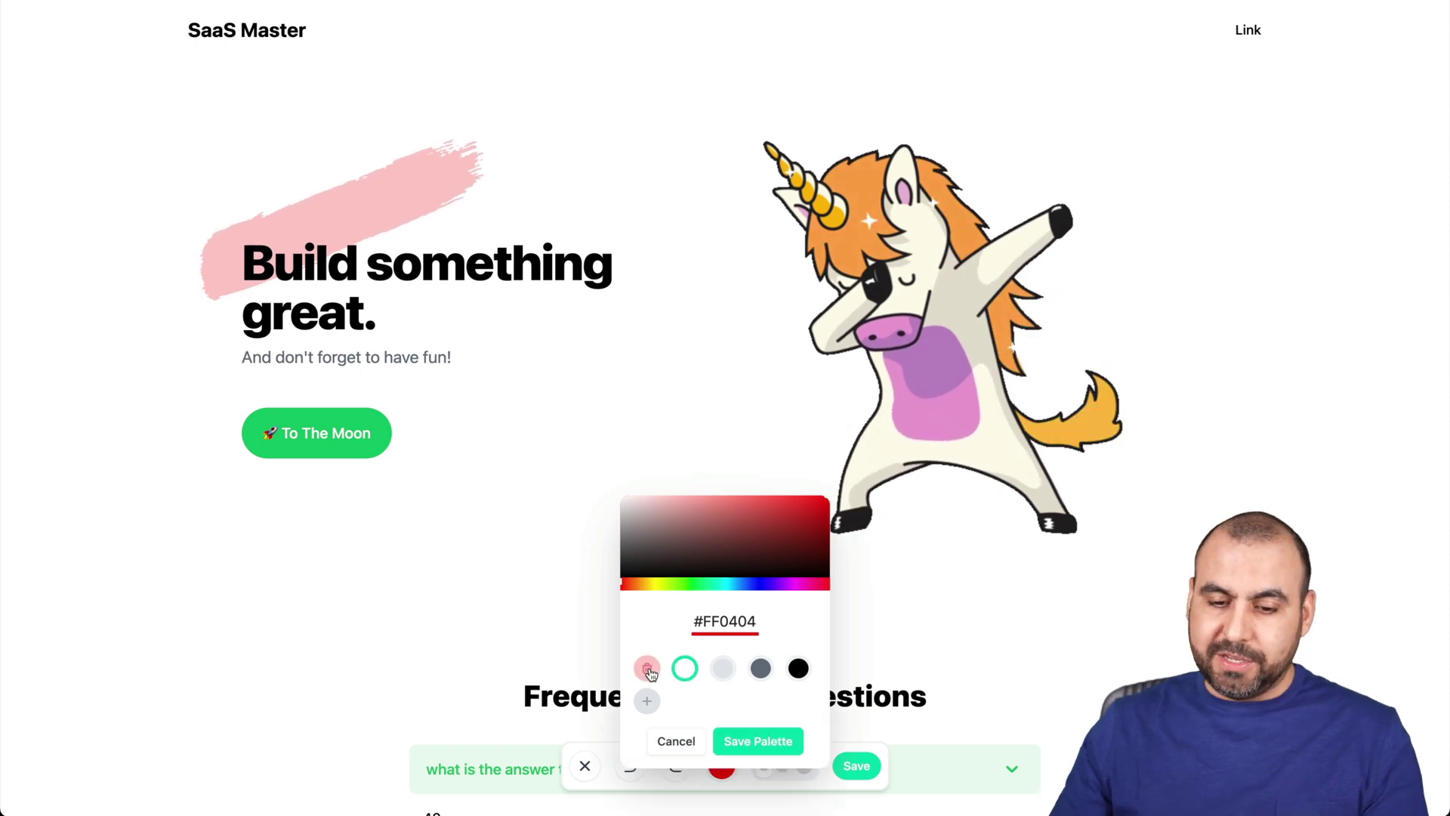
{"action": "left_click", "coordinate": [738, 739]}
{"action": "left_click", "coordinate": [781, 766]}
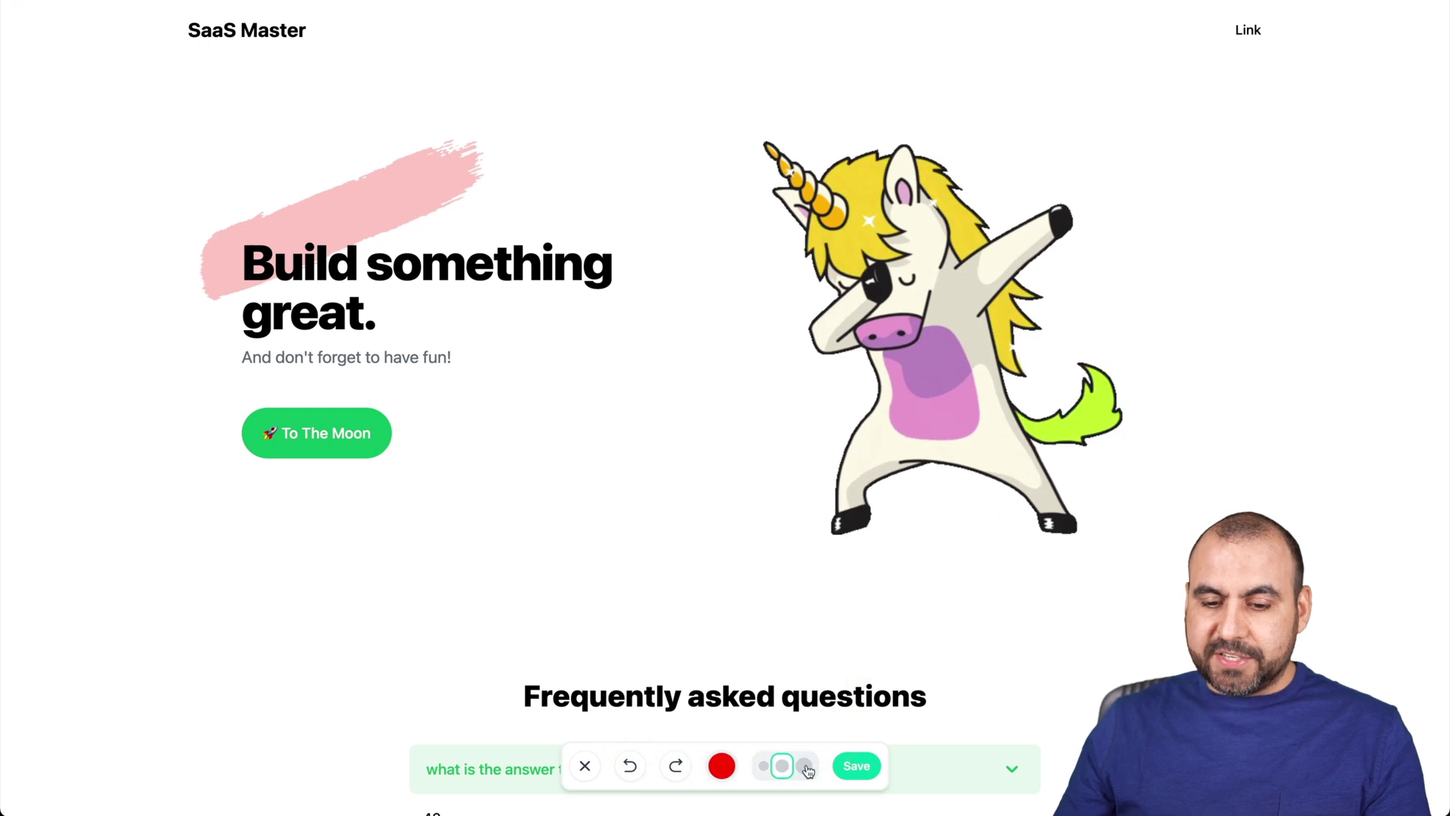
{"action": "left_click", "coordinate": [761, 767]}
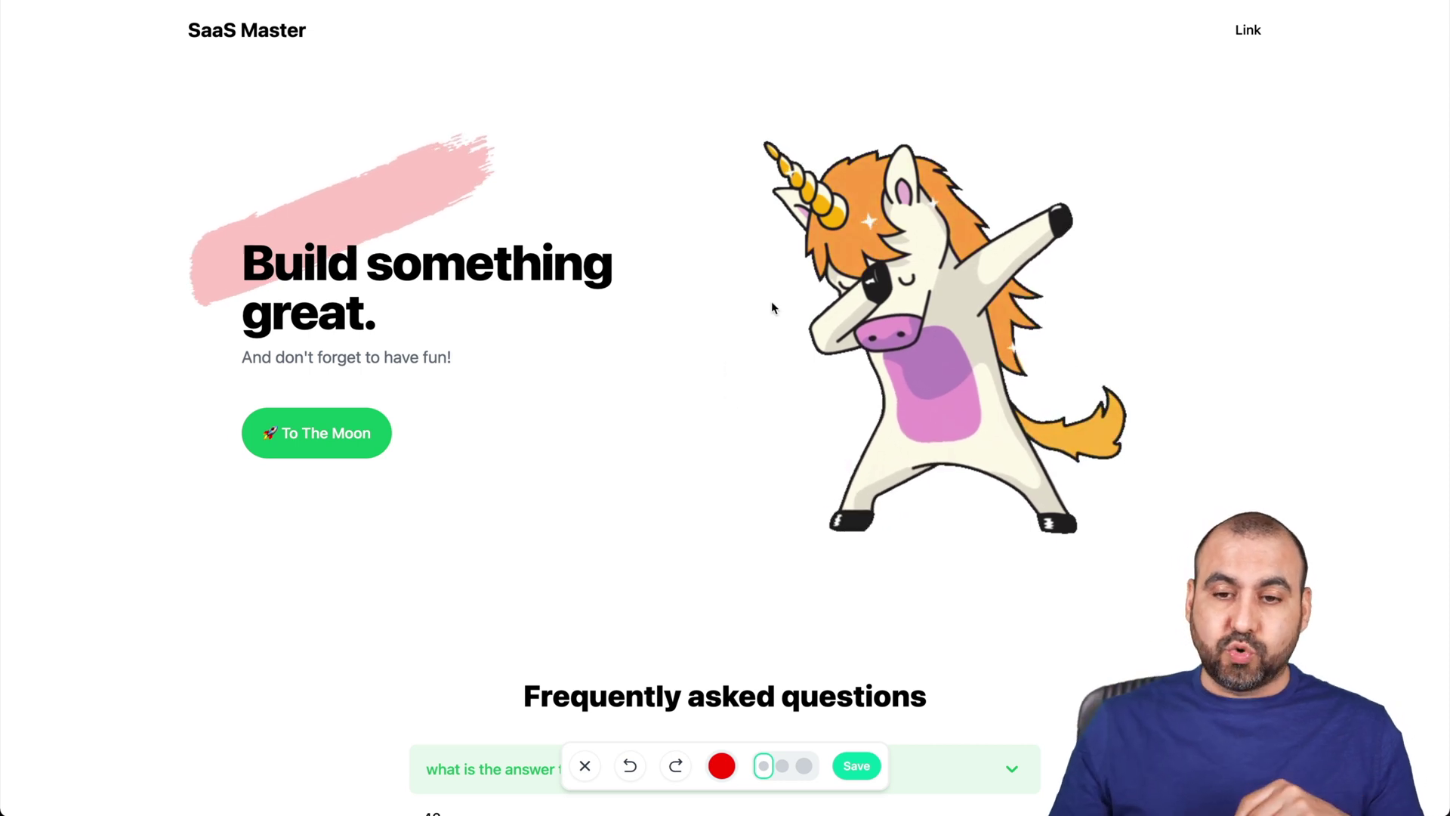
Step: Draw a red outline around the hero unicorn, underline "something" and "great." in the headline, and save the drawing
{"action": "mouse_move", "coordinate": [816, 496]}
{"action": "left_mouse_down"}
{"action": "mouse_move", "coordinate": [842, 362]}
{"action": "mouse_move", "coordinate": [782, 182]}
{"action": "mouse_move", "coordinate": [740, 125]}
{"action": "mouse_move", "coordinate": [966, 115]}
{"action": "mouse_move", "coordinate": [1048, 323]}
{"action": "mouse_move", "coordinate": [1141, 477]}
{"action": "mouse_move", "coordinate": [863, 594]}
{"action": "mouse_move", "coordinate": [809, 468]}
{"action": "left_mouse_up"}
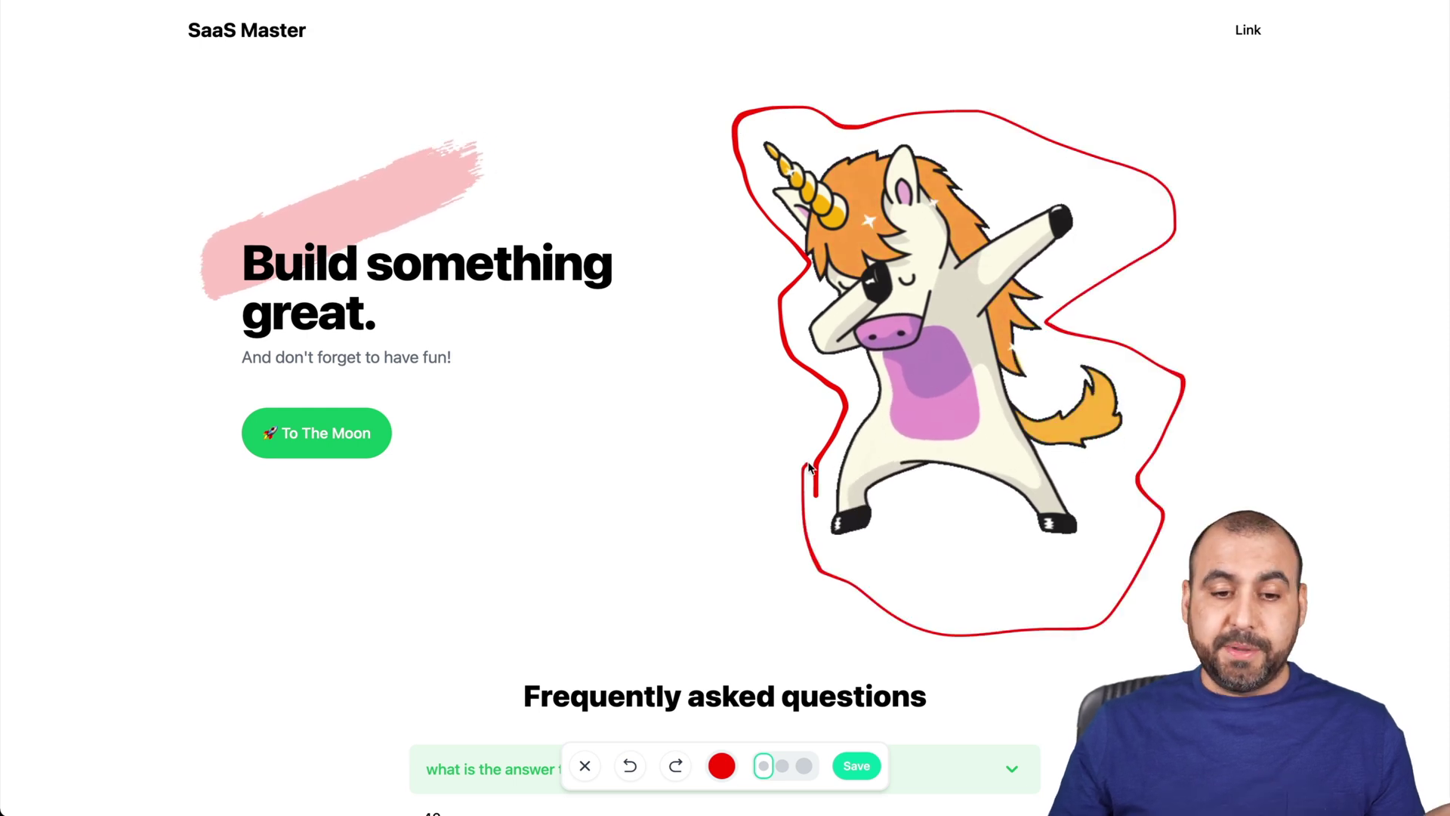
{"action": "left_click_drag", "start_coordinate": [367, 287], "coordinate": [619, 289]}
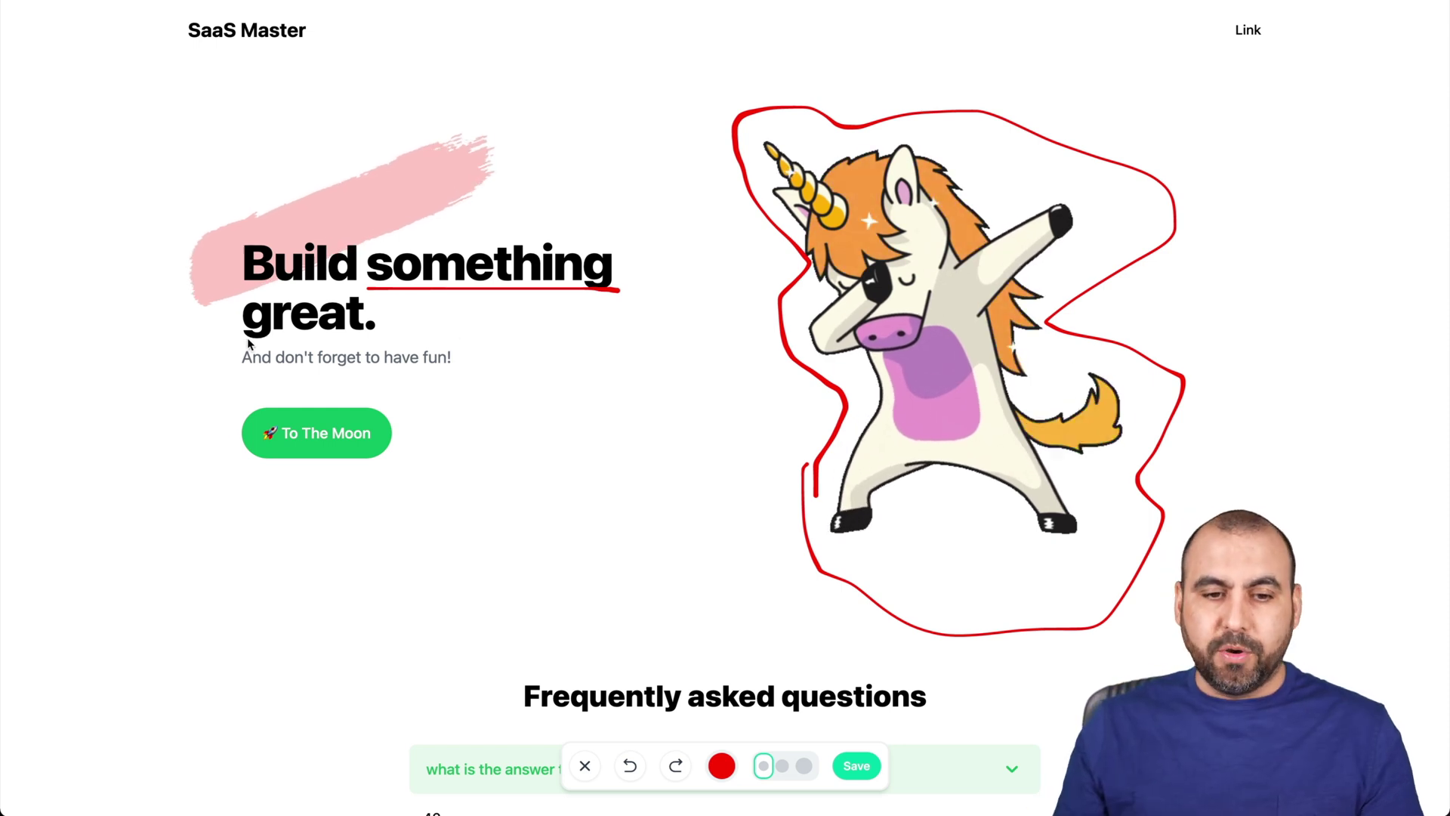
{"action": "left_click_drag", "start_coordinate": [242, 340], "coordinate": [430, 327]}
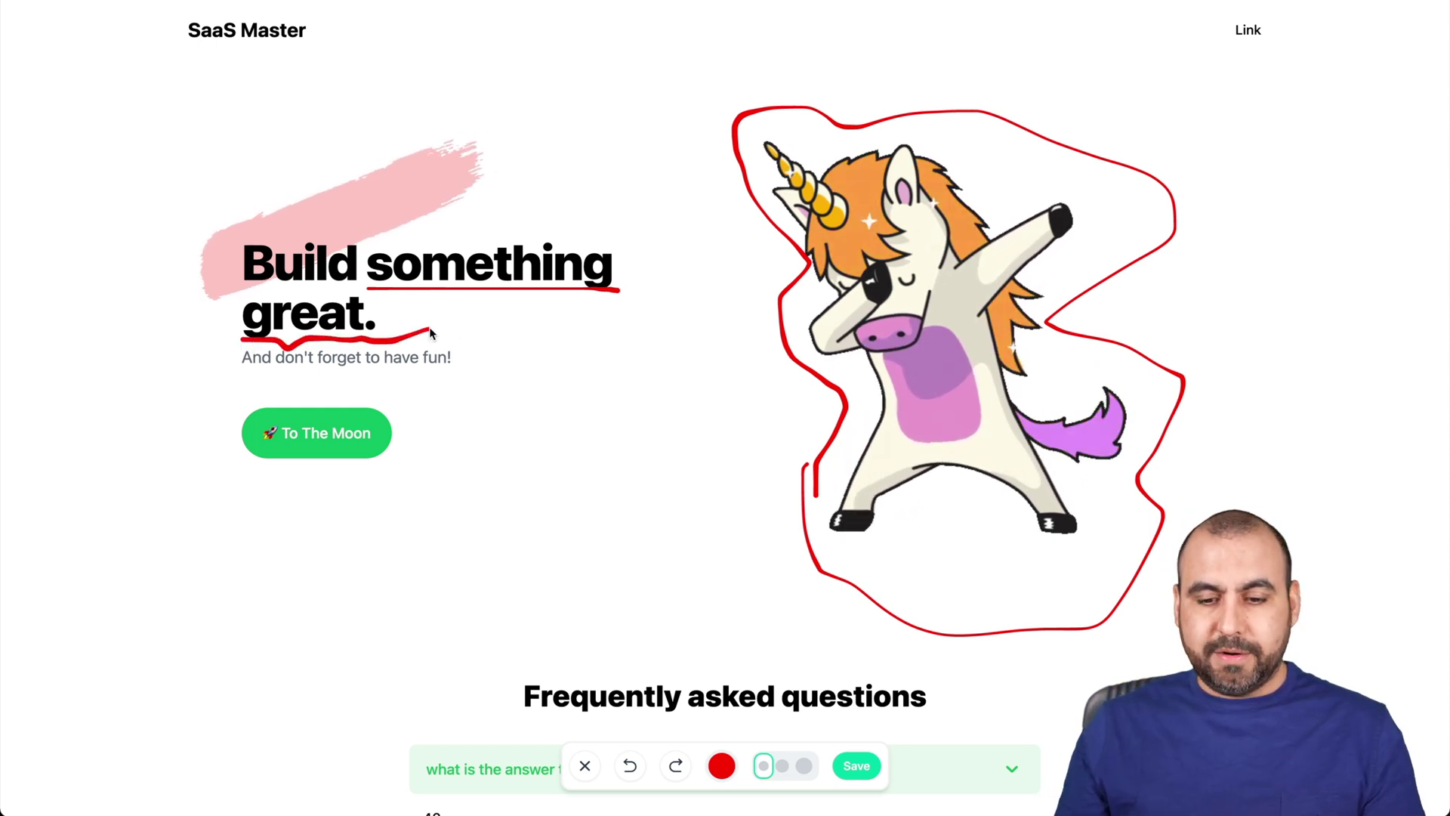
{"action": "left_click", "coordinate": [857, 766]}
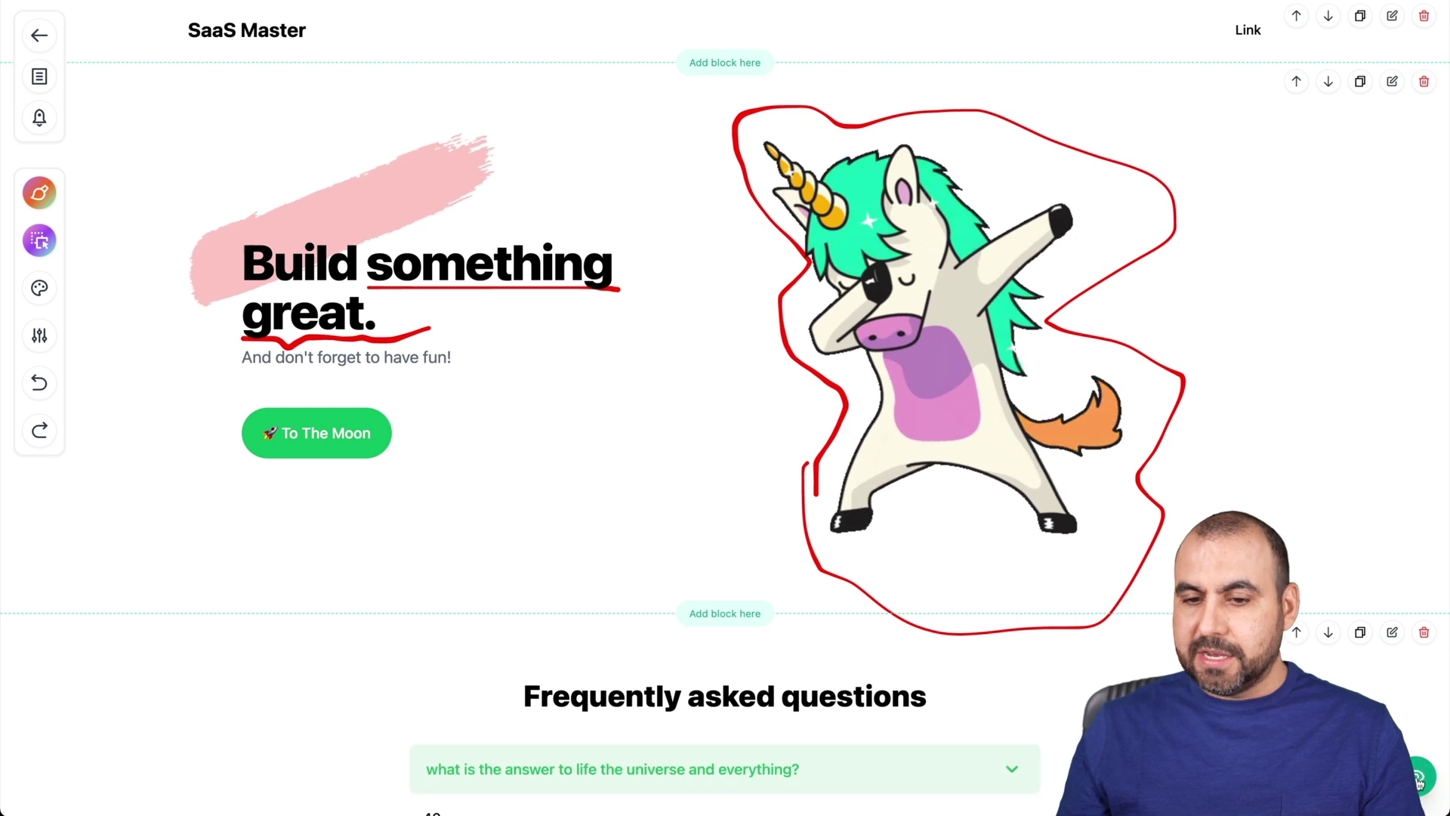
Step: Preview the landing page in the desktop and phone layouts, checking the hero drawings and FAQ section, and return to editing
{"action": "left_click", "coordinate": [1432, 777]}
{"action": "scroll", "coordinate": [492, 704], "scroll_direction": "down", "scroll_amount": 5}
{"action": "scroll", "coordinate": [492, 703], "scroll_direction": "up", "scroll_amount": 4}
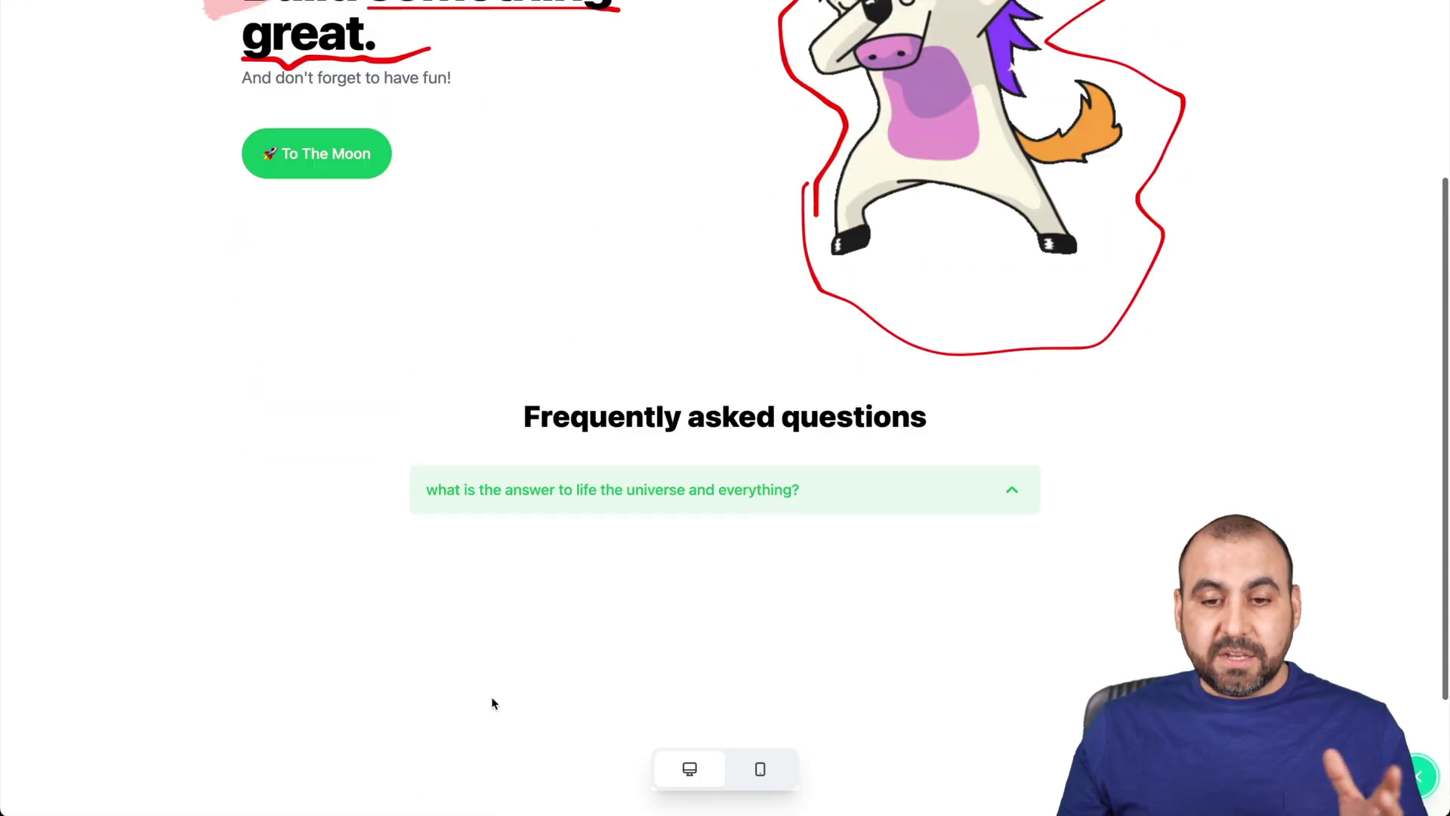
{"action": "scroll", "coordinate": [492, 704], "scroll_direction": "down", "scroll_amount": 5}
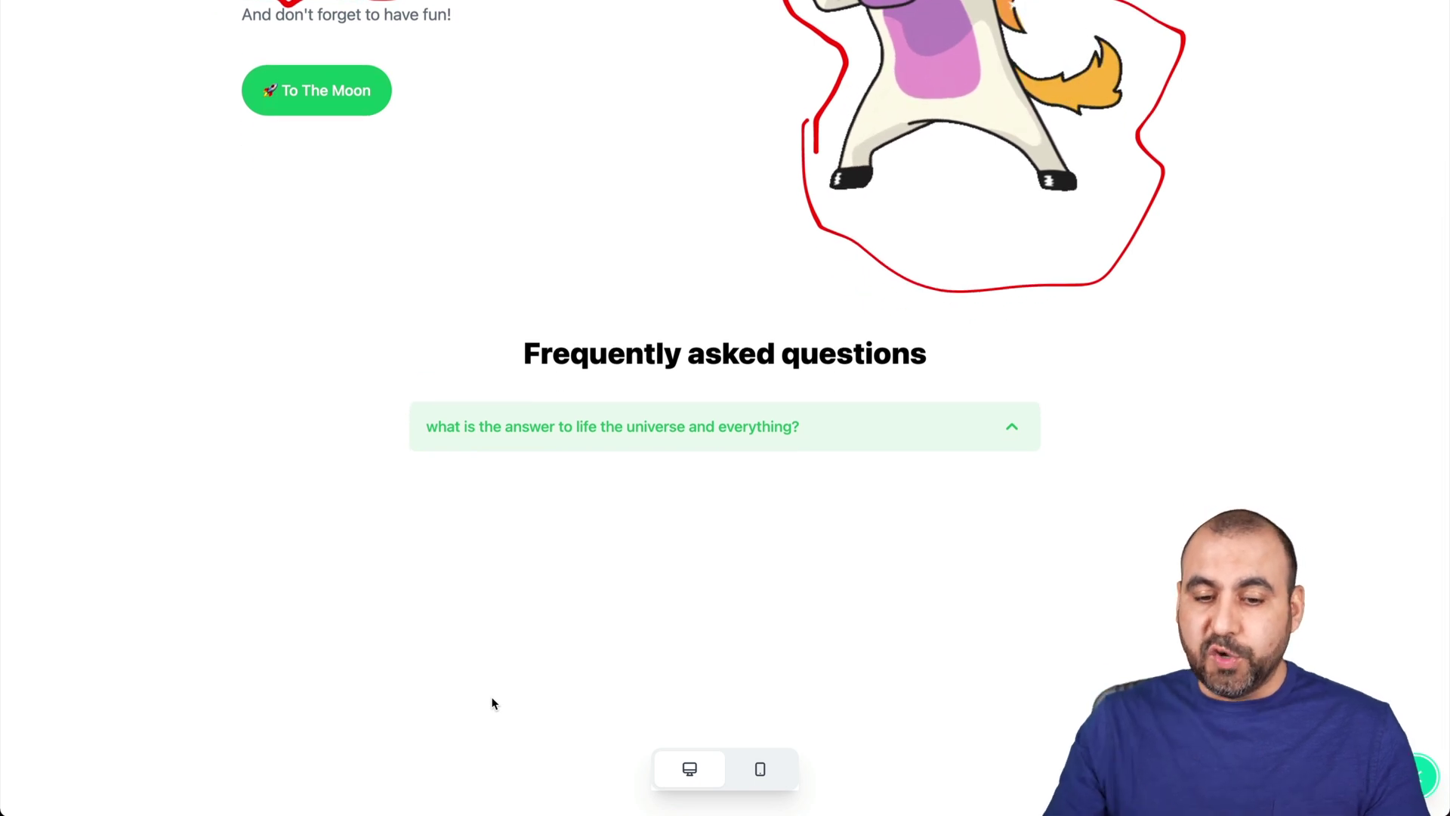
{"action": "scroll", "coordinate": [493, 704], "scroll_direction": "up", "scroll_amount": 5}
{"action": "left_click", "coordinate": [762, 769]}
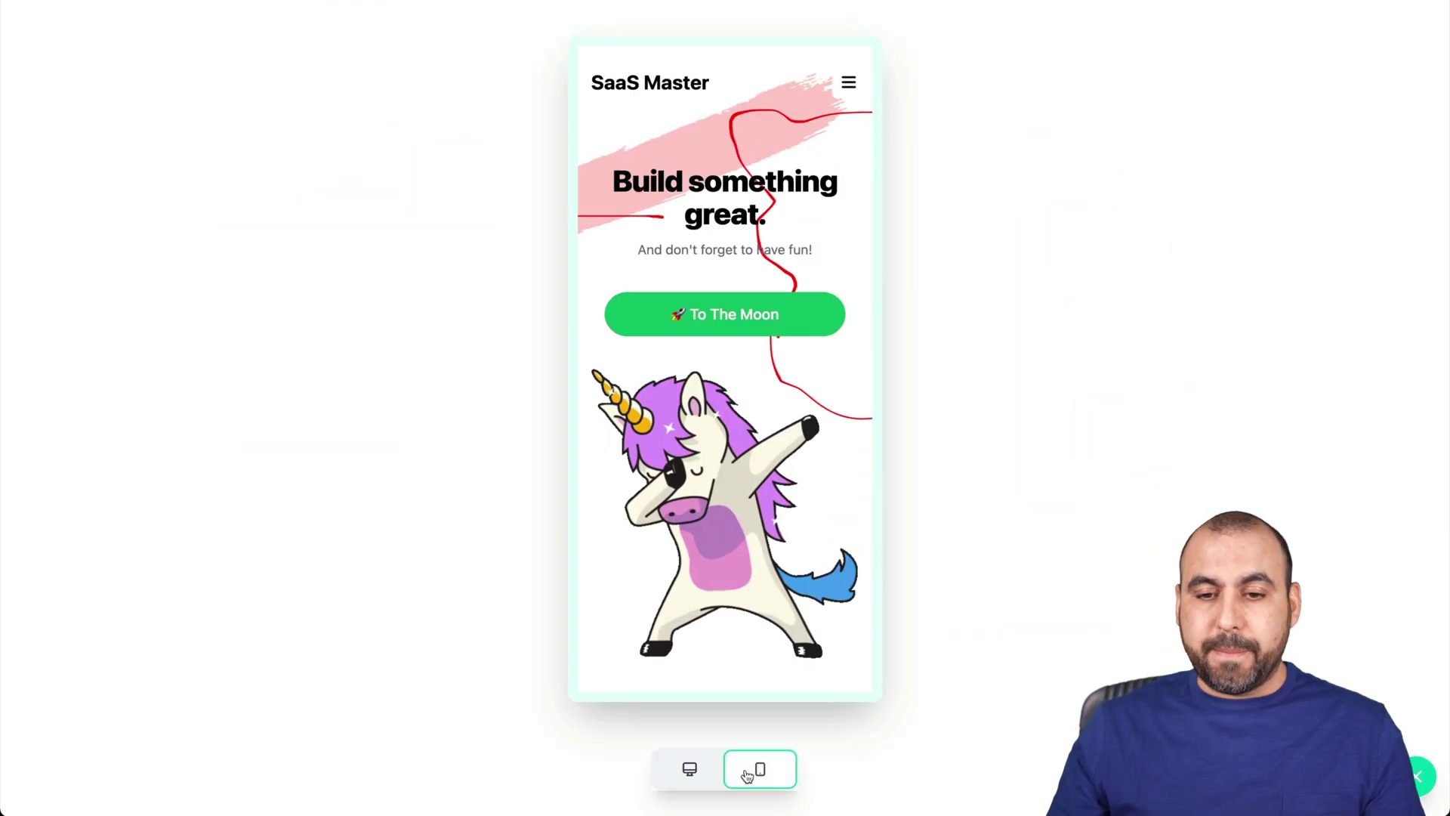
{"action": "left_click", "coordinate": [689, 769]}
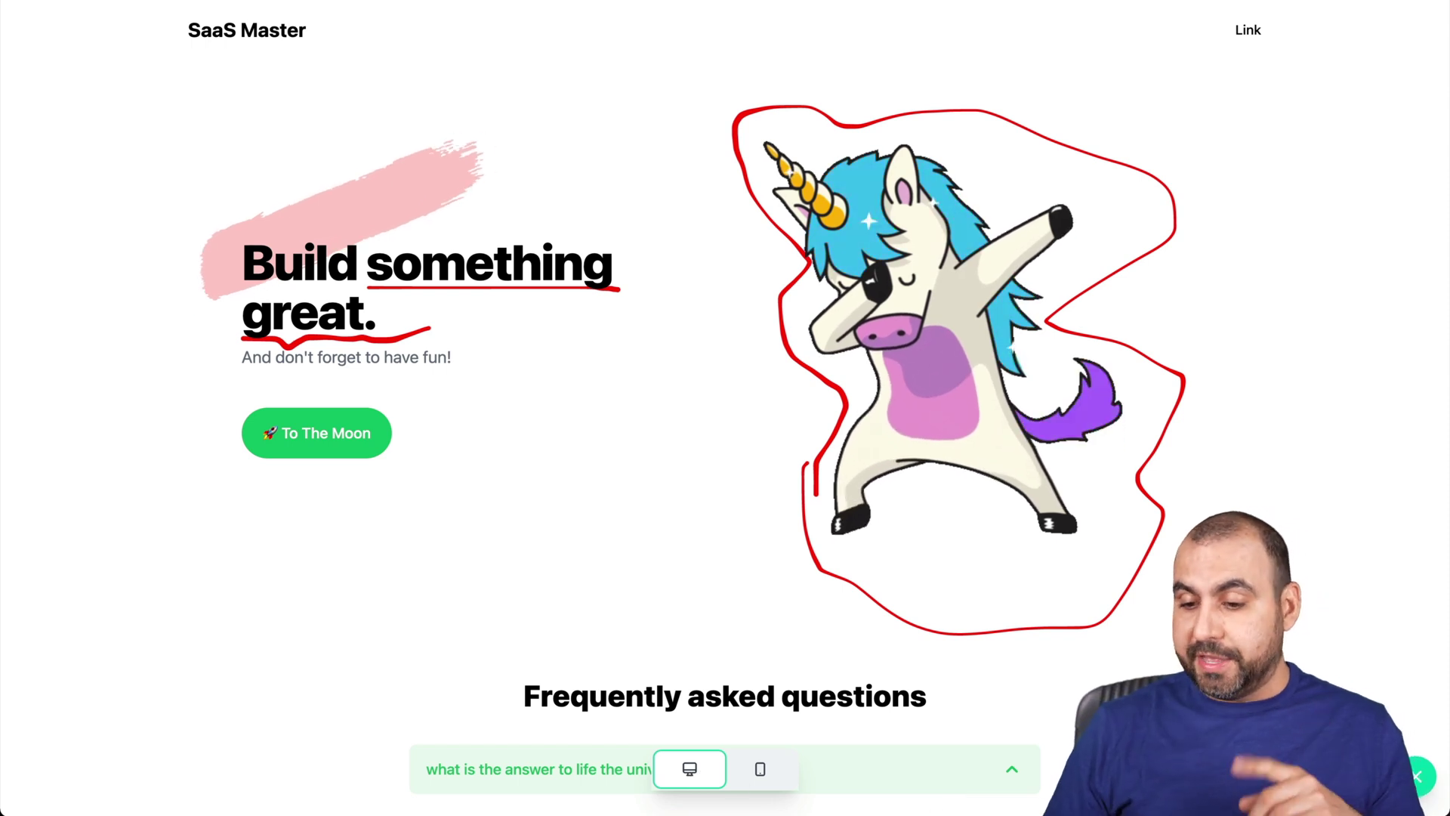
{"action": "left_click", "coordinate": [1423, 772]}
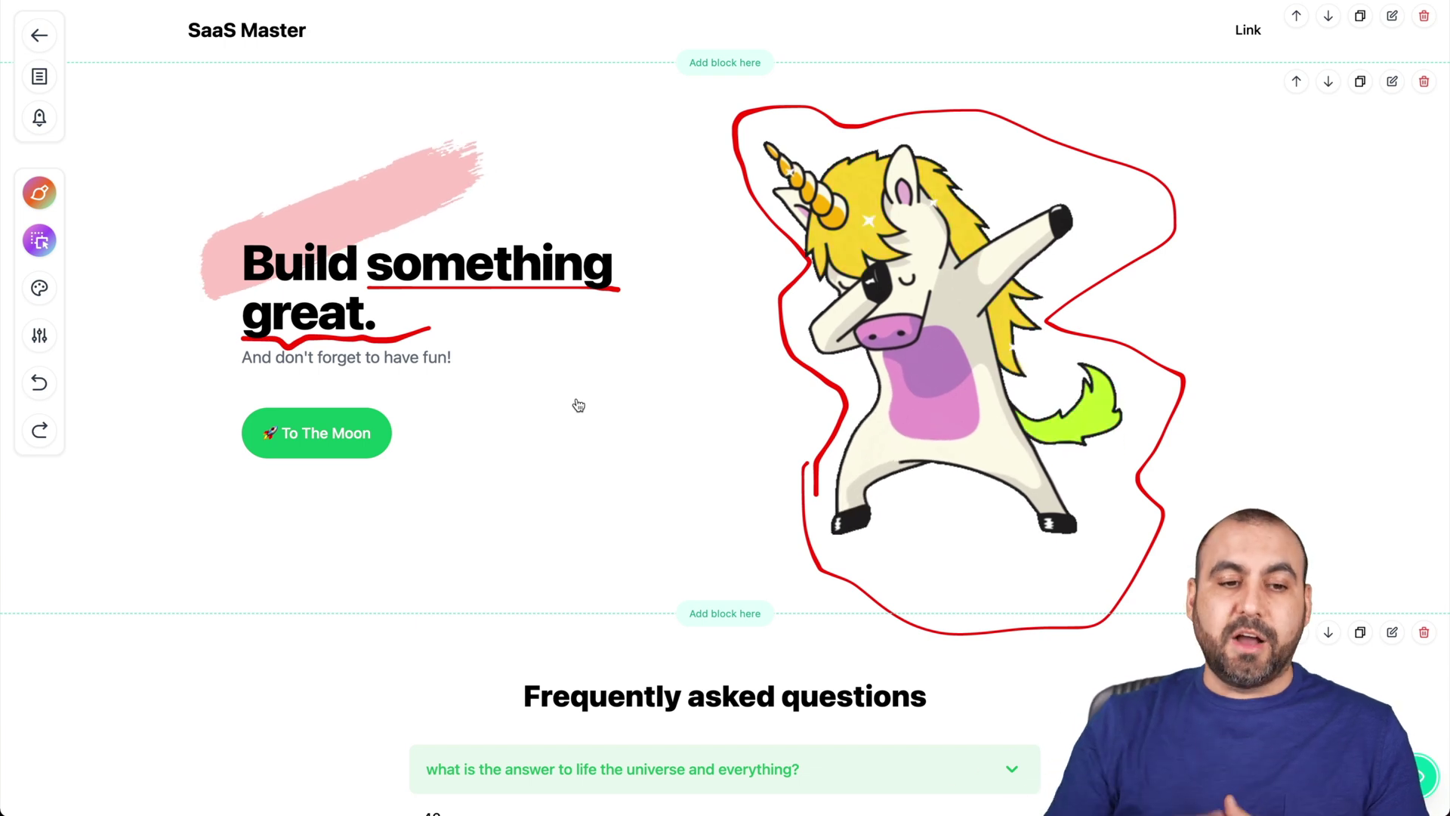
Step: Add the purple blob sticker from the Giphy library and place it below the "To The Moon" button in the hero
{"action": "left_click", "coordinate": [36, 242]}
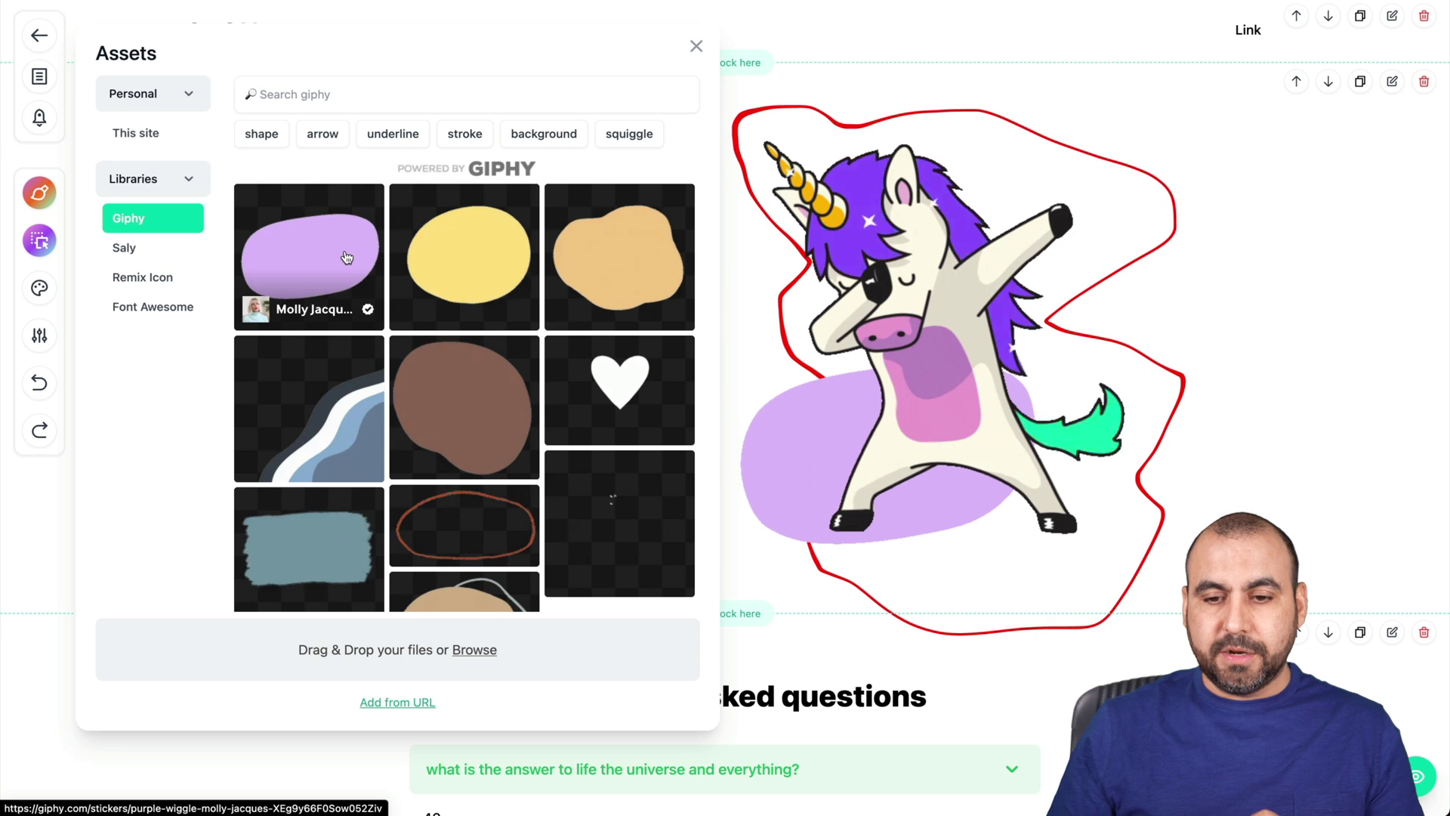
{"action": "left_click_drag", "start_coordinate": [346, 258], "coordinate": [1062, 549]}
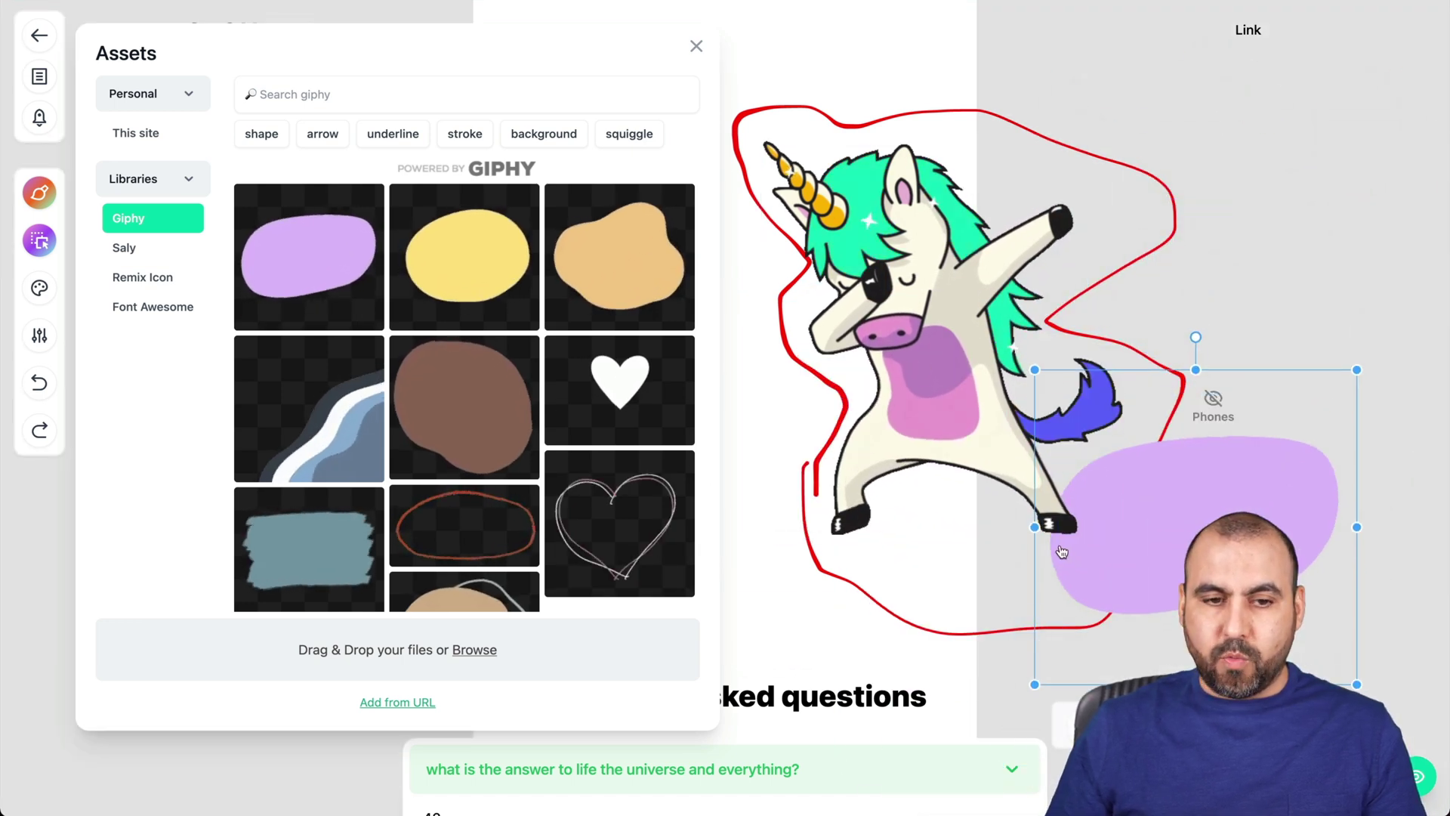
{"action": "left_click", "coordinate": [694, 50]}
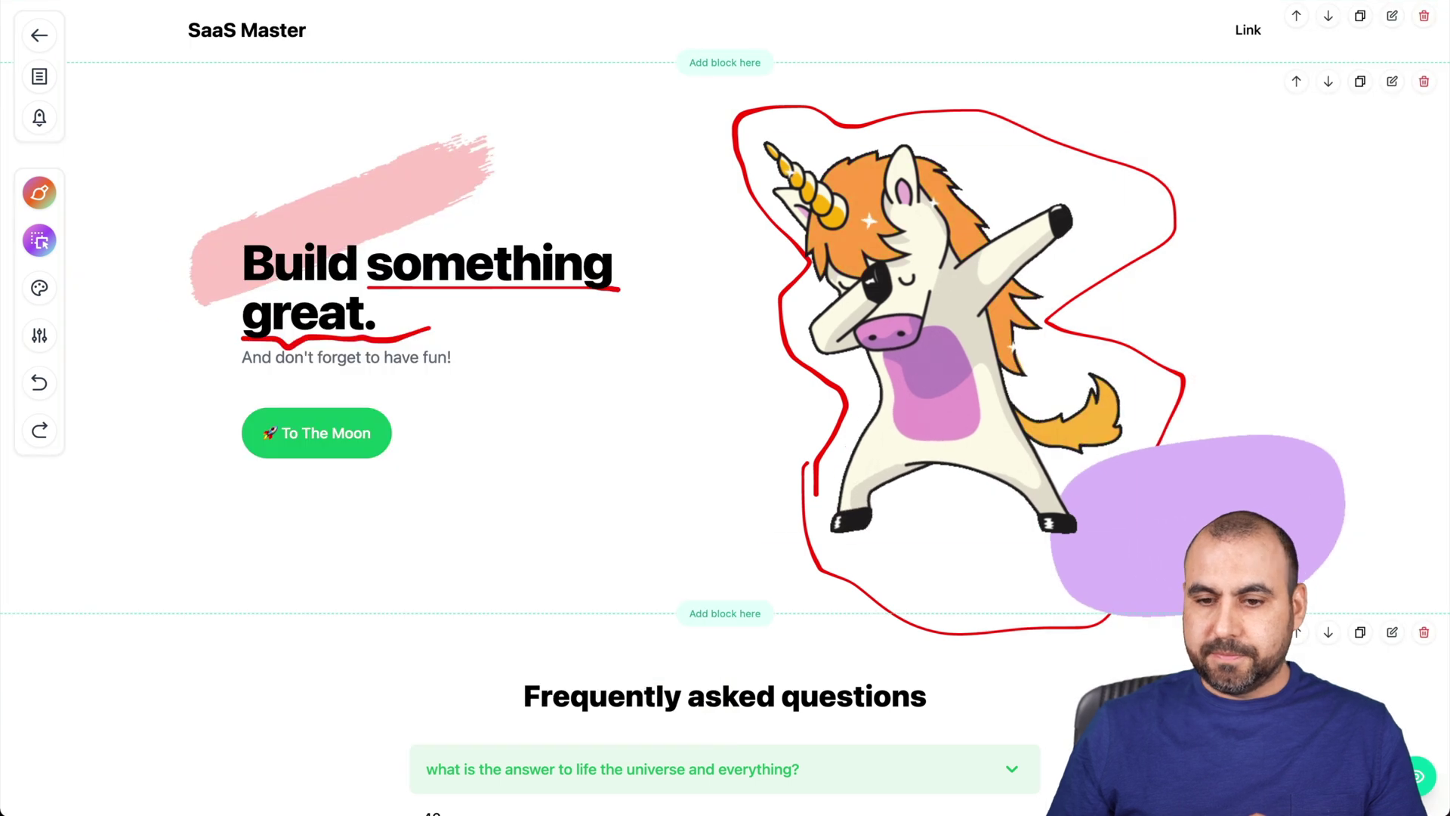
{"action": "left_click_drag", "start_coordinate": [1178, 510], "coordinate": [1090, 613]}
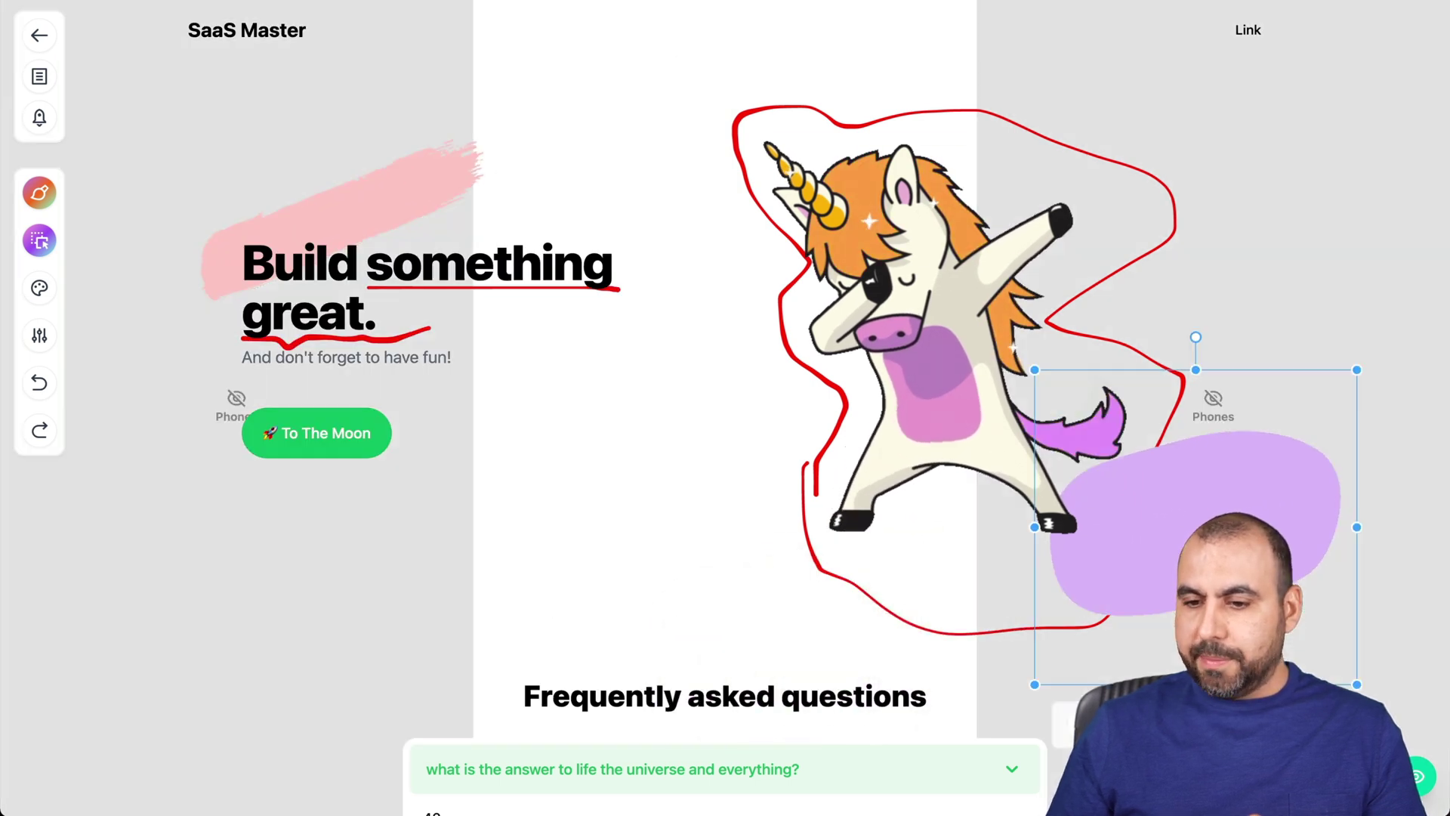
{"action": "left_click_drag", "start_coordinate": [1278, 509], "coordinate": [359, 569]}
{"action": "left_click", "coordinate": [634, 463]}
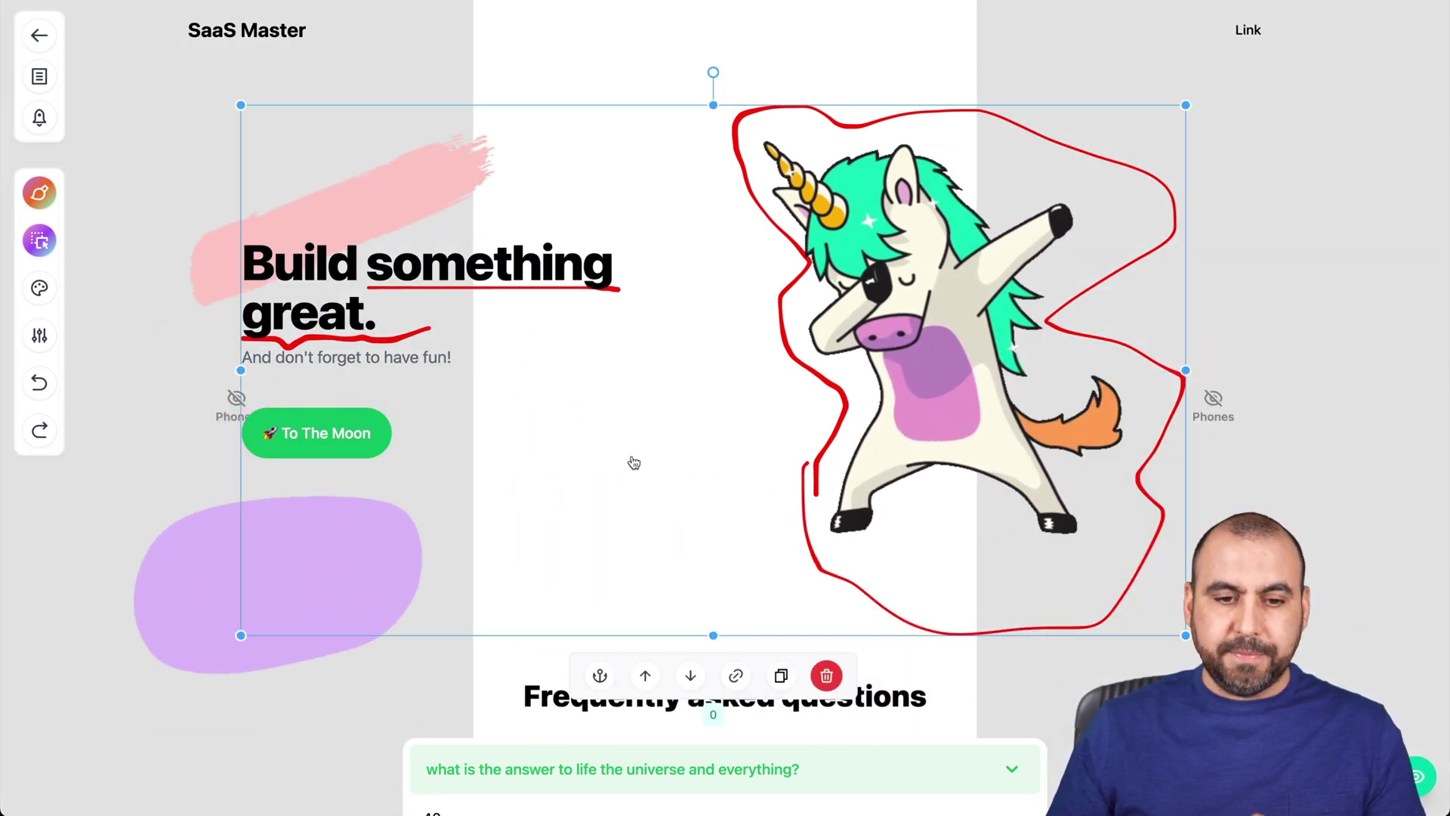
Step: Examine the site's typography and style options and the page settings for custom code, SEO and Open Graph
{"action": "left_click", "coordinate": [41, 290]}
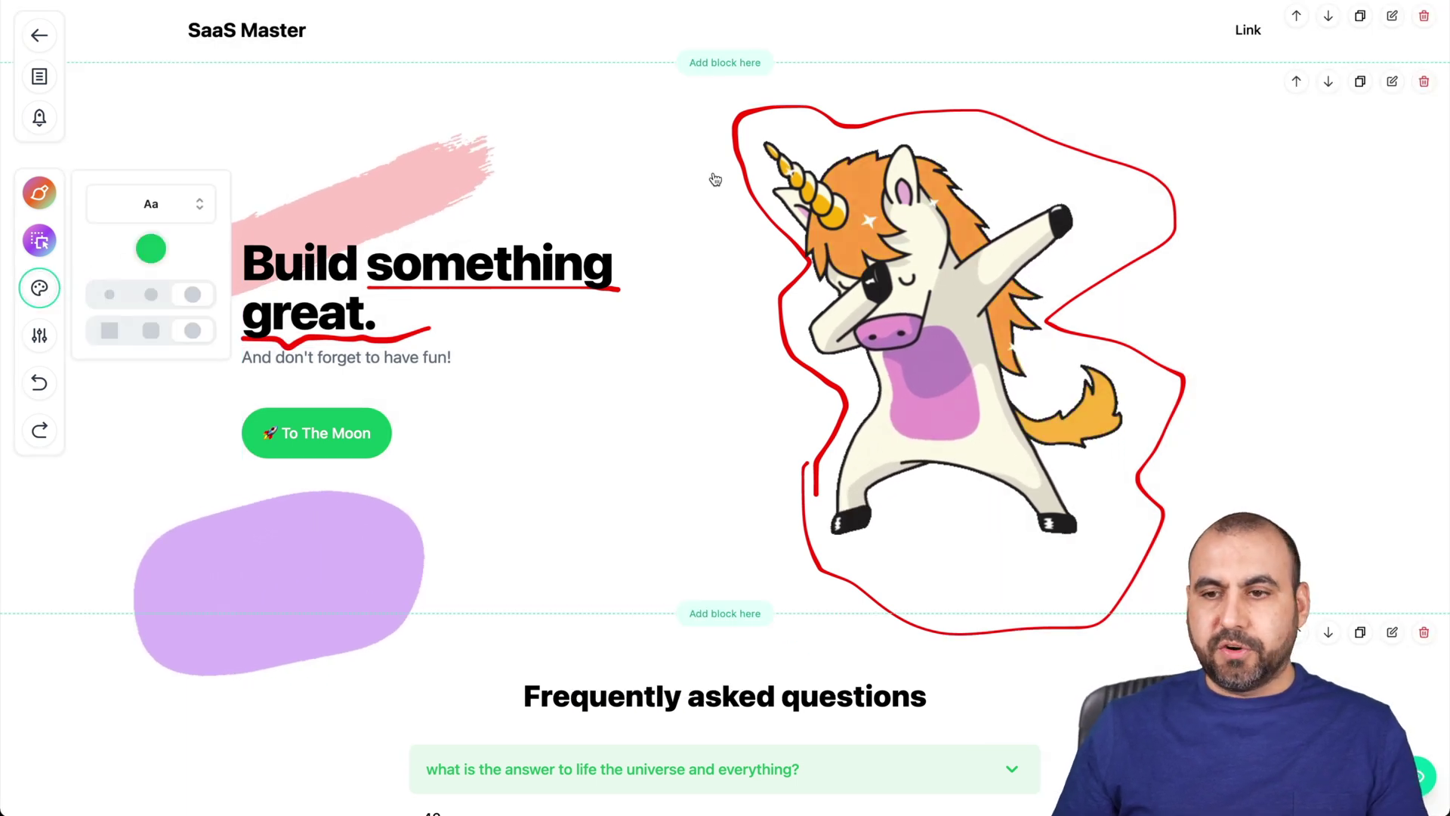
{"action": "left_click", "coordinate": [153, 221]}
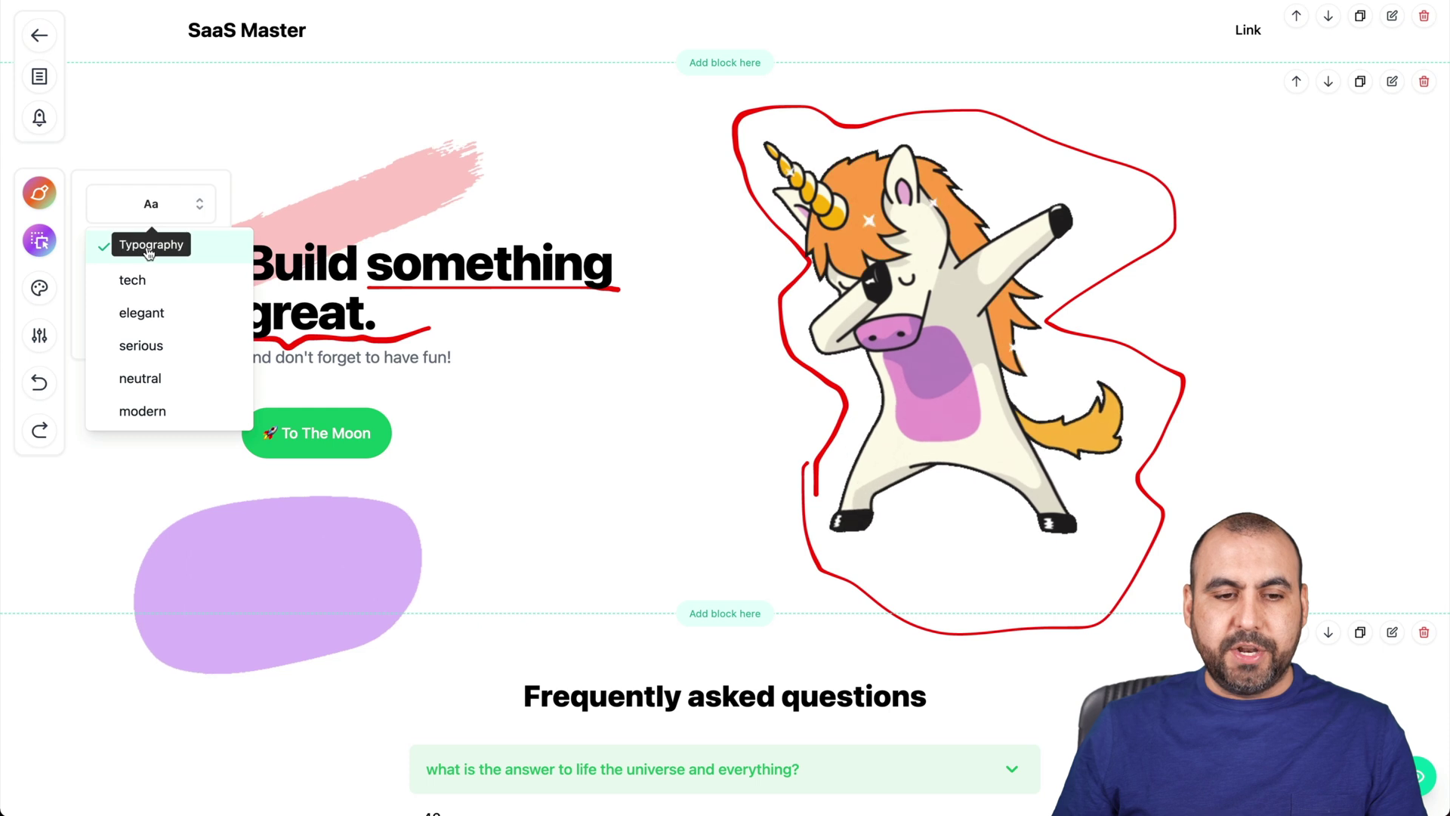
{"action": "left_click", "coordinate": [199, 210]}
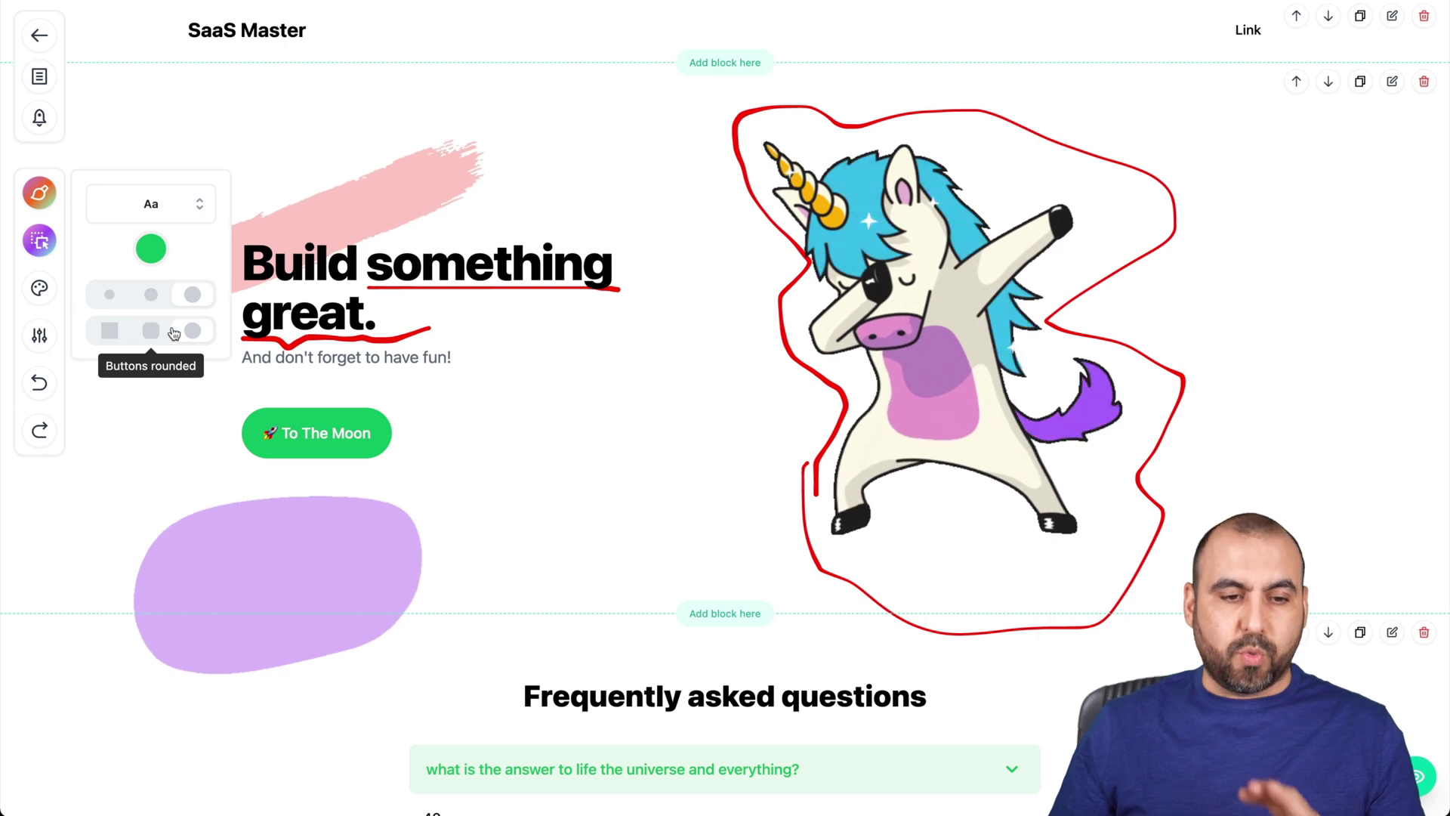
{"action": "left_click", "coordinate": [40, 337]}
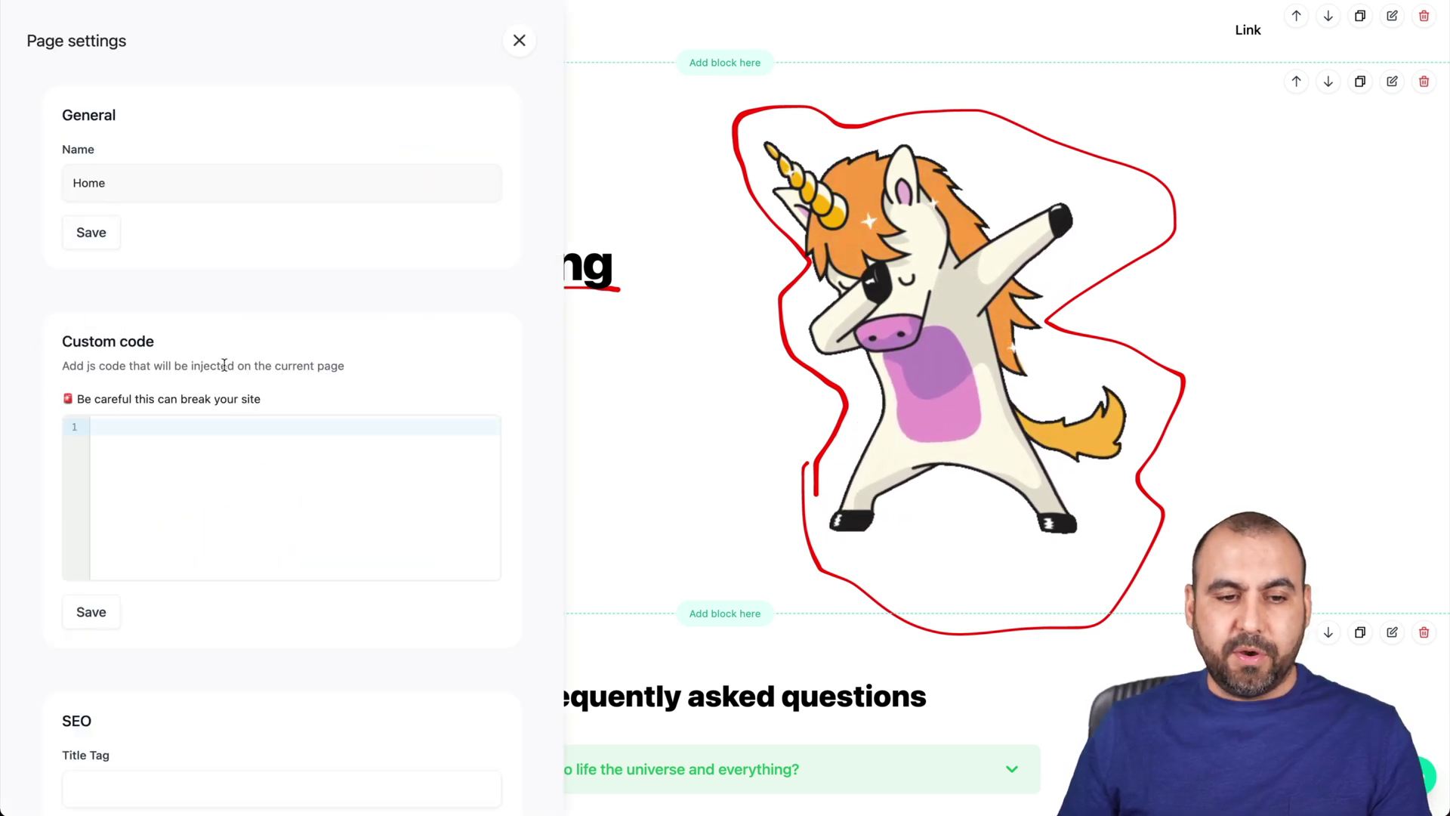
{"action": "scroll", "coordinate": [224, 366], "scroll_direction": "down", "scroll_amount": 4}
{"action": "left_click", "coordinate": [201, 178]}
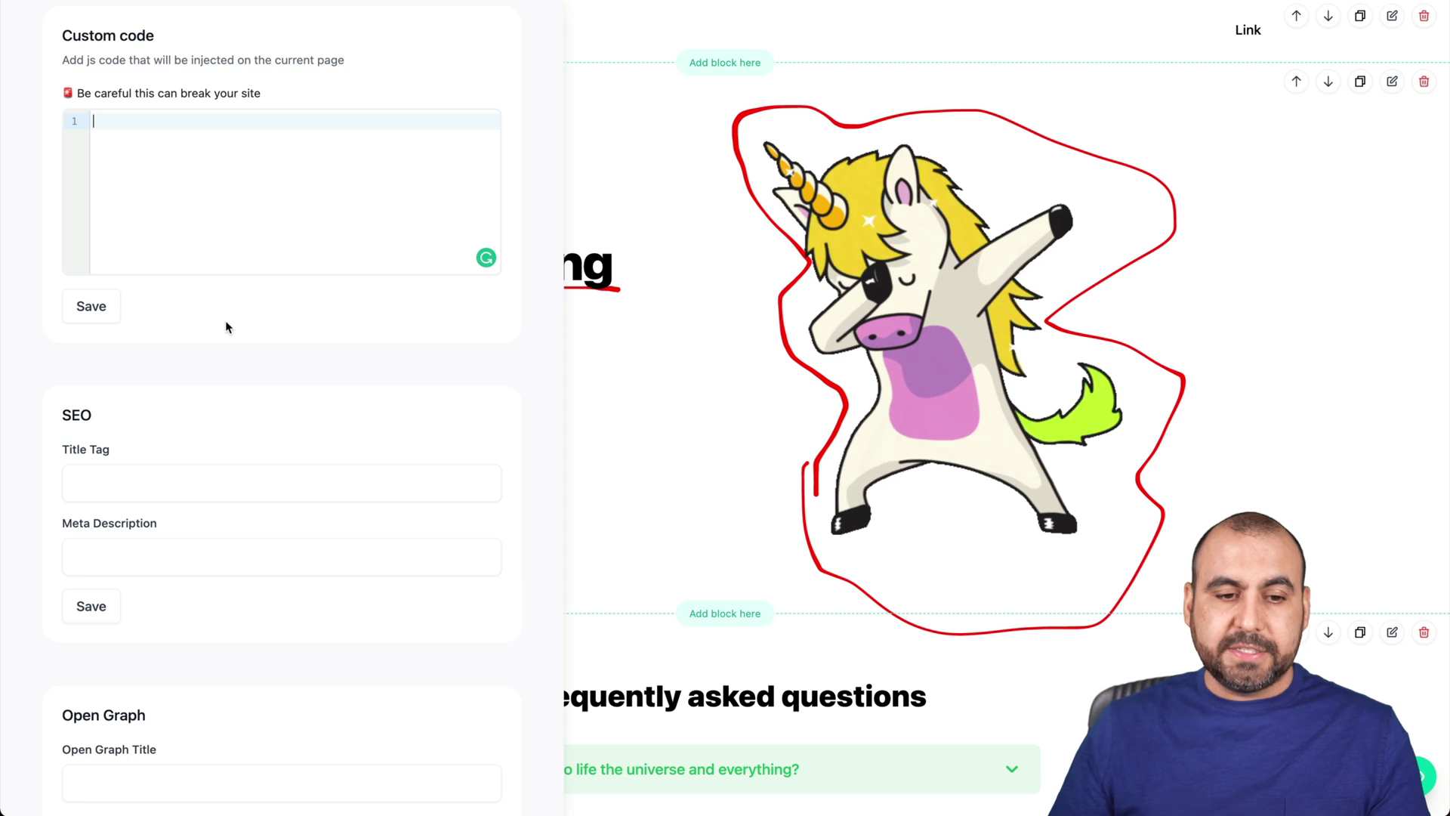
{"action": "scroll", "coordinate": [225, 325], "scroll_direction": "down", "scroll_amount": 3}
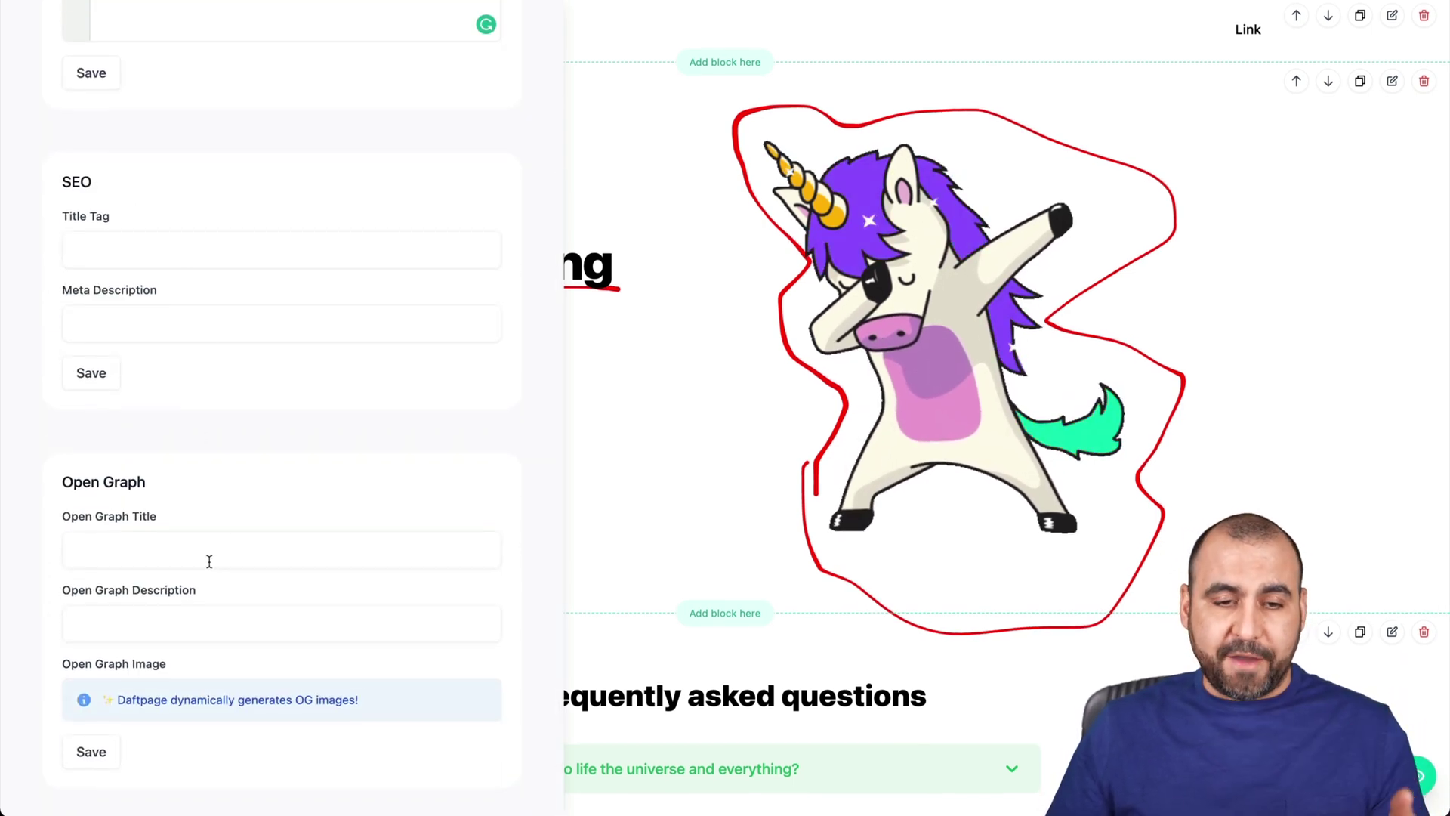
{"action": "scroll", "coordinate": [214, 582], "scroll_direction": "up", "scroll_amount": 7}
{"action": "left_click", "coordinate": [518, 39]}
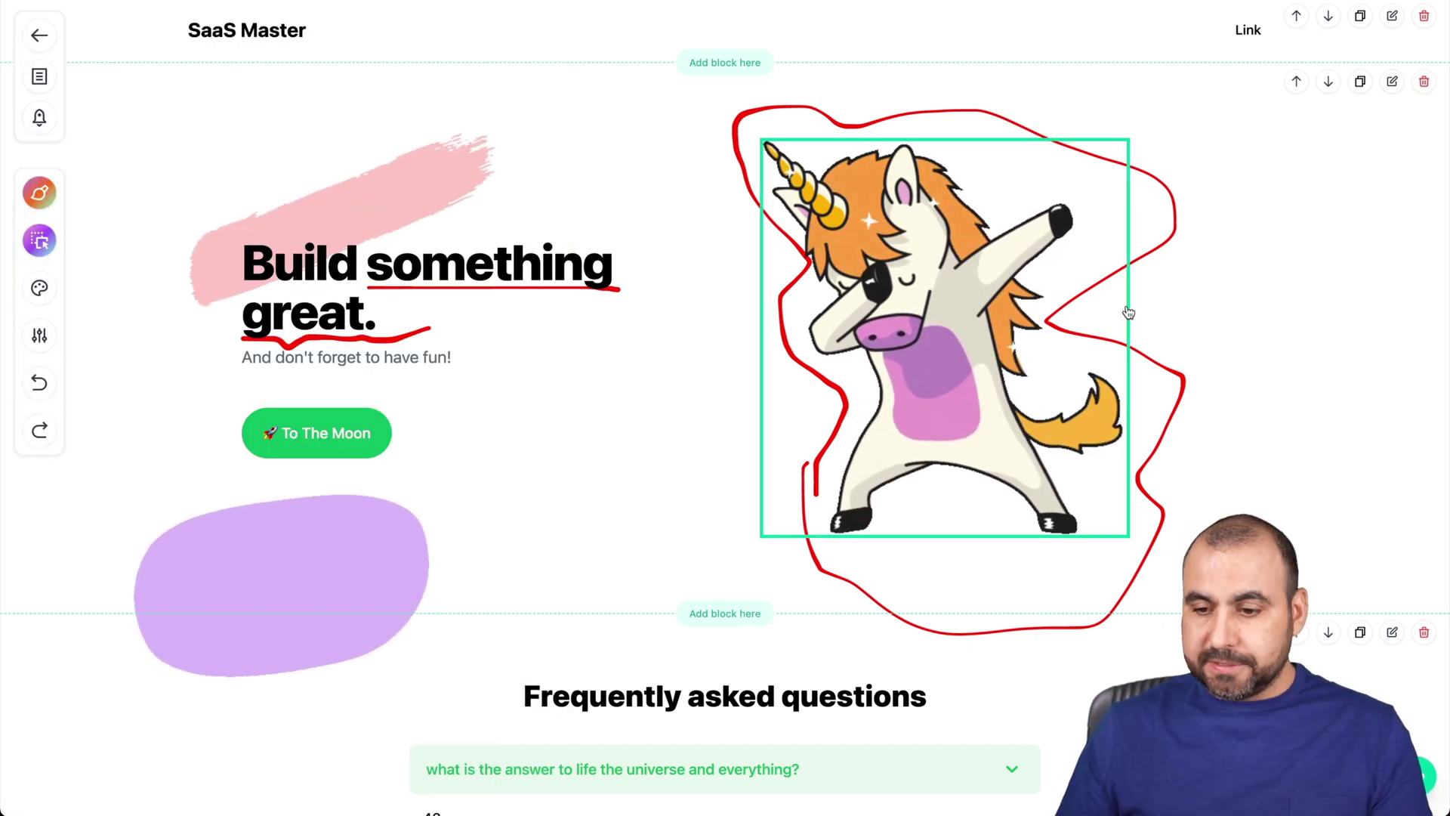
Step: Publish the SaaS Master site and view the live page from the hero down to the FAQ section
{"action": "scroll", "coordinate": [1115, 314], "scroll_direction": "down", "scroll_amount": 8}
{"action": "scroll", "coordinate": [1113, 314], "scroll_direction": "up", "scroll_amount": 8}
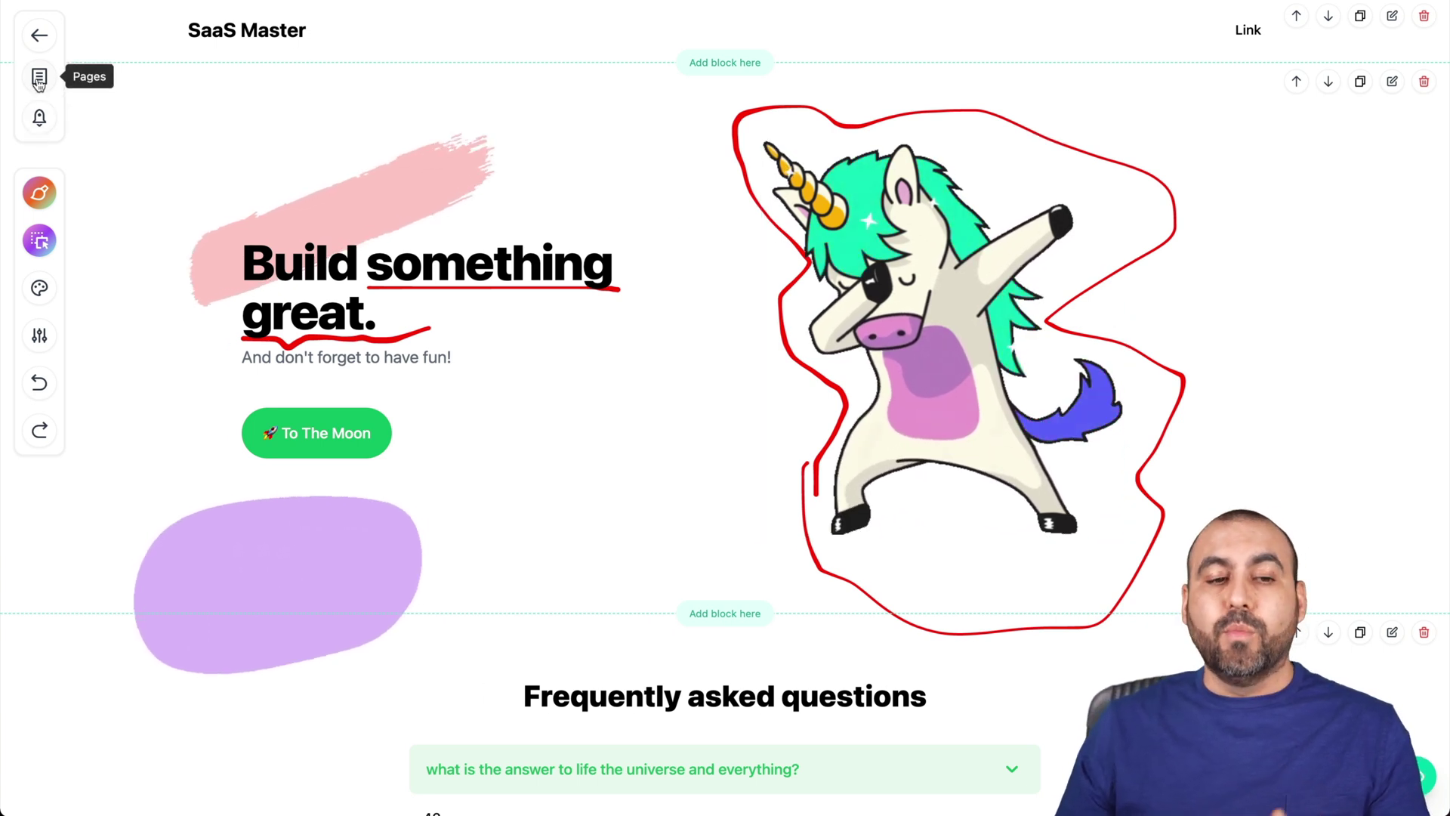
{"action": "left_click", "coordinate": [39, 117]}
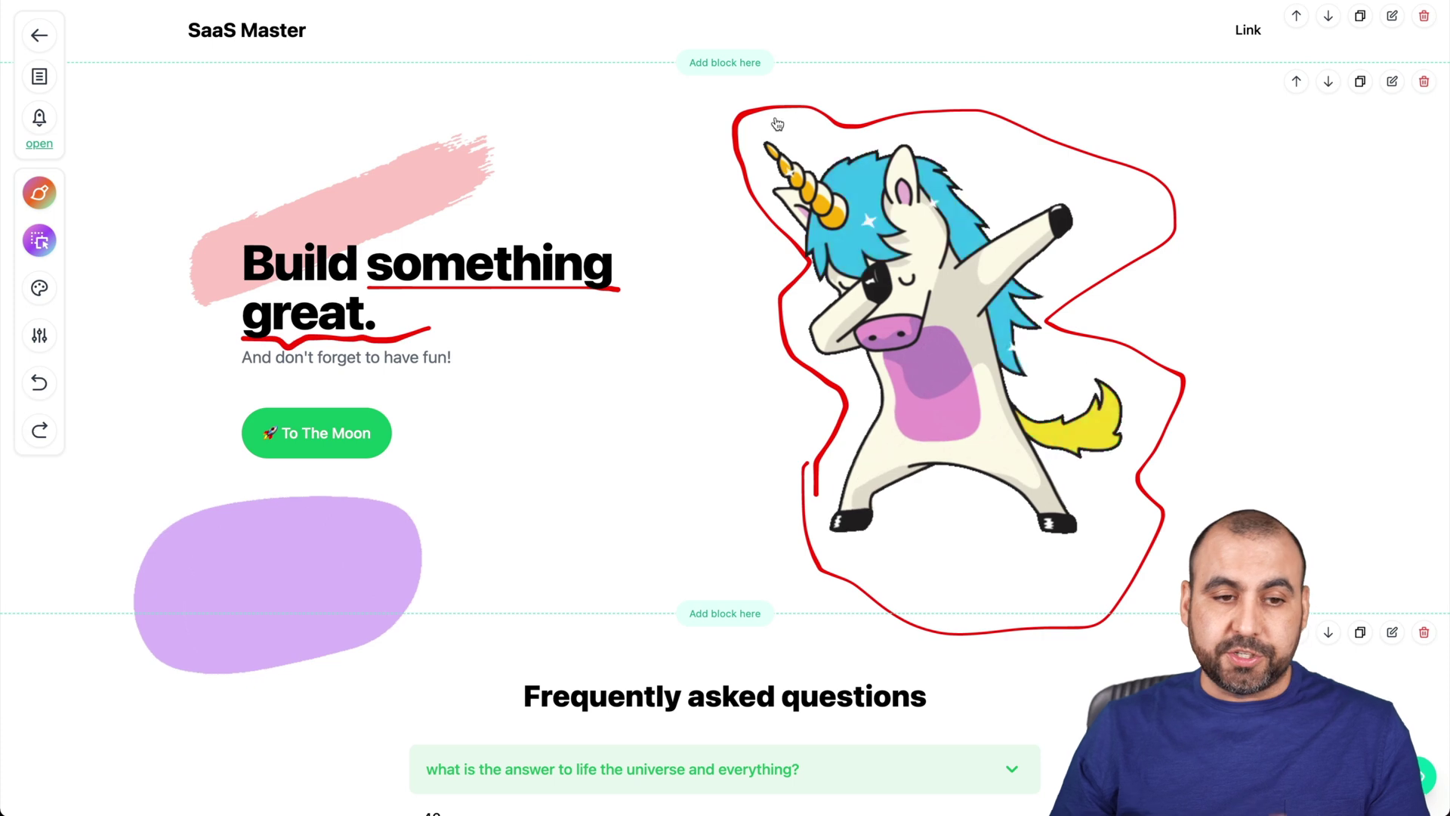
{"action": "left_click", "coordinate": [36, 145]}
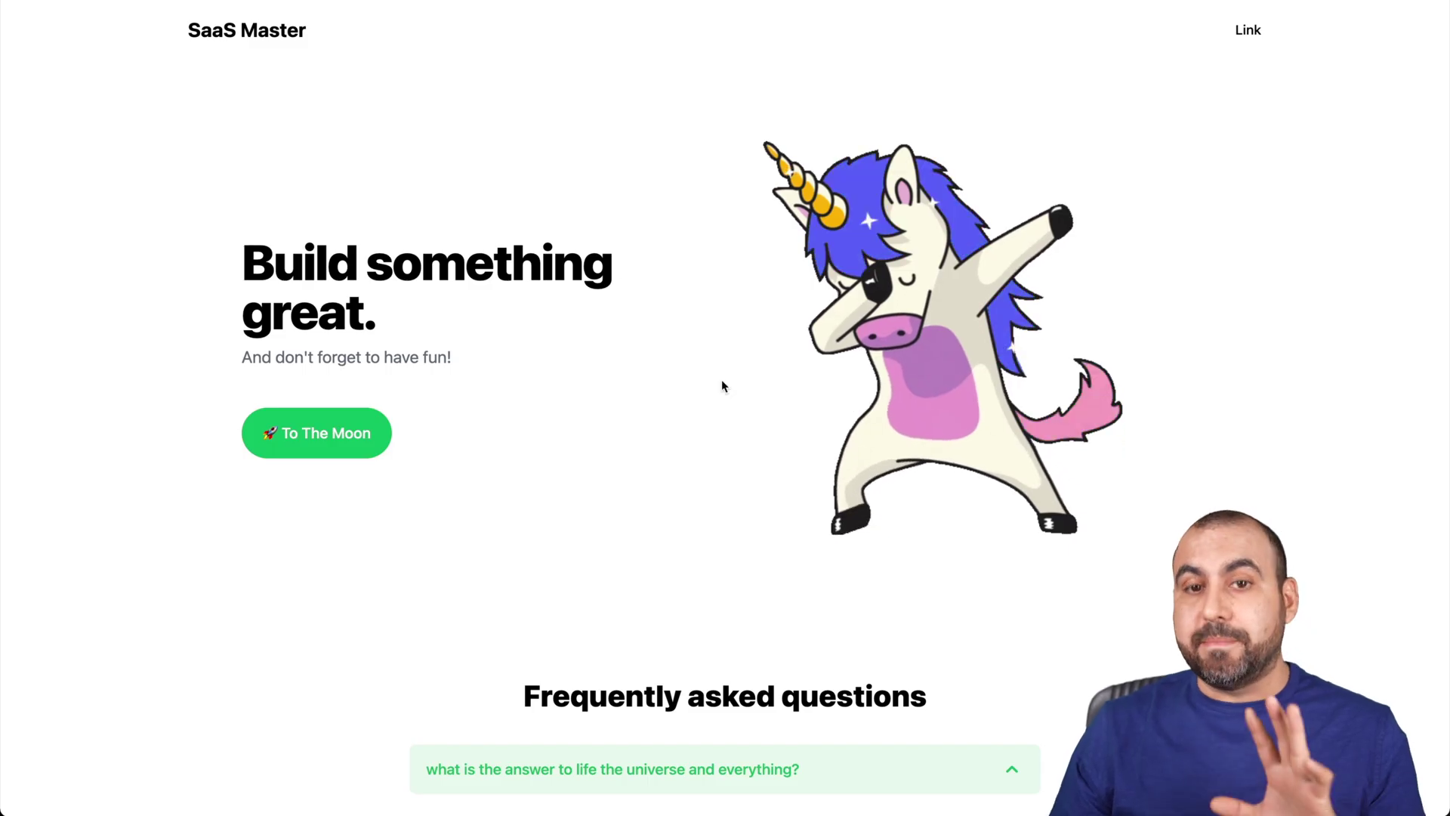
{"action": "scroll", "coordinate": [767, 579], "scroll_direction": "down", "scroll_amount": 6}
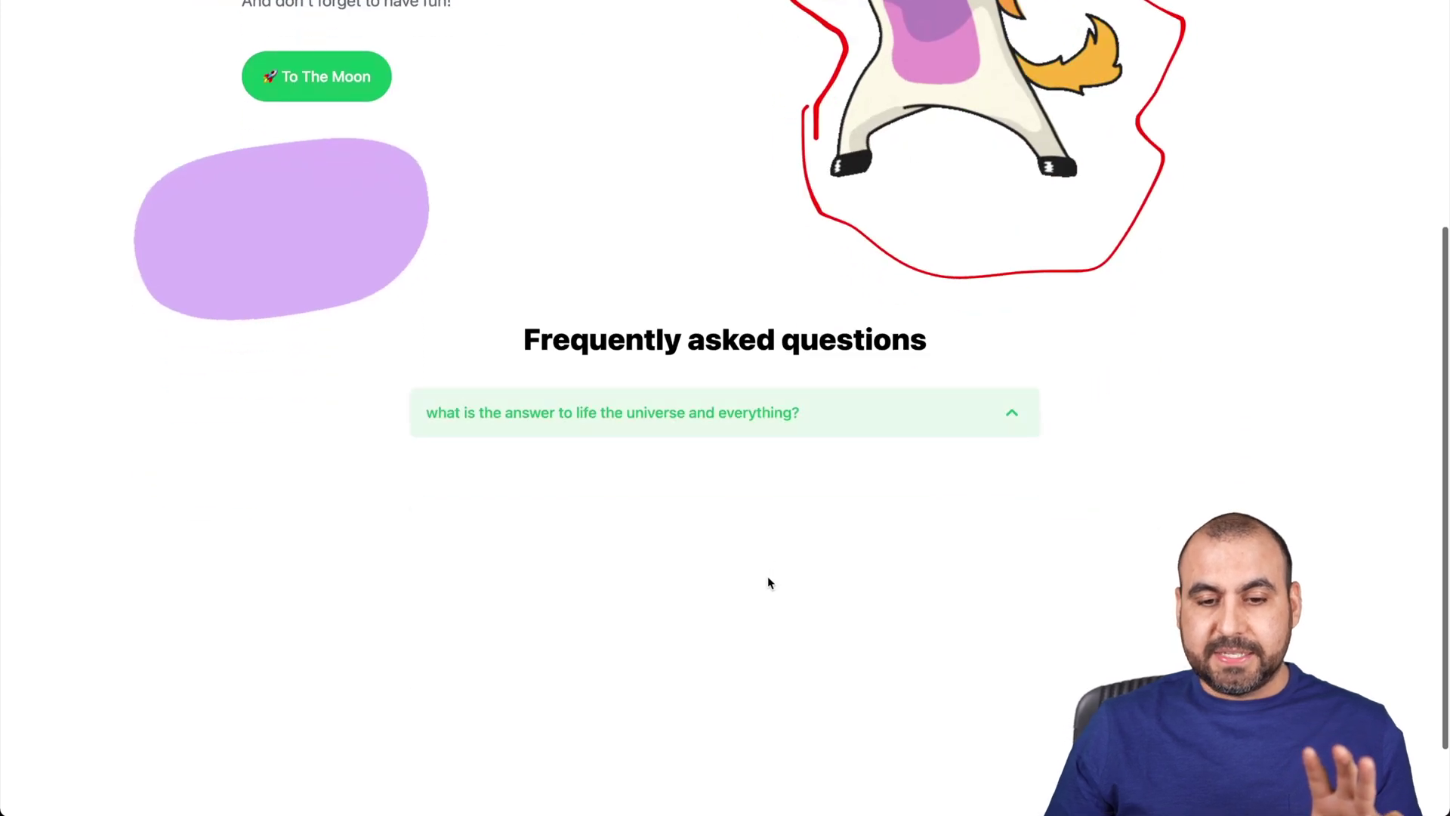
{"action": "scroll", "coordinate": [767, 582], "scroll_direction": "up", "scroll_amount": 6}
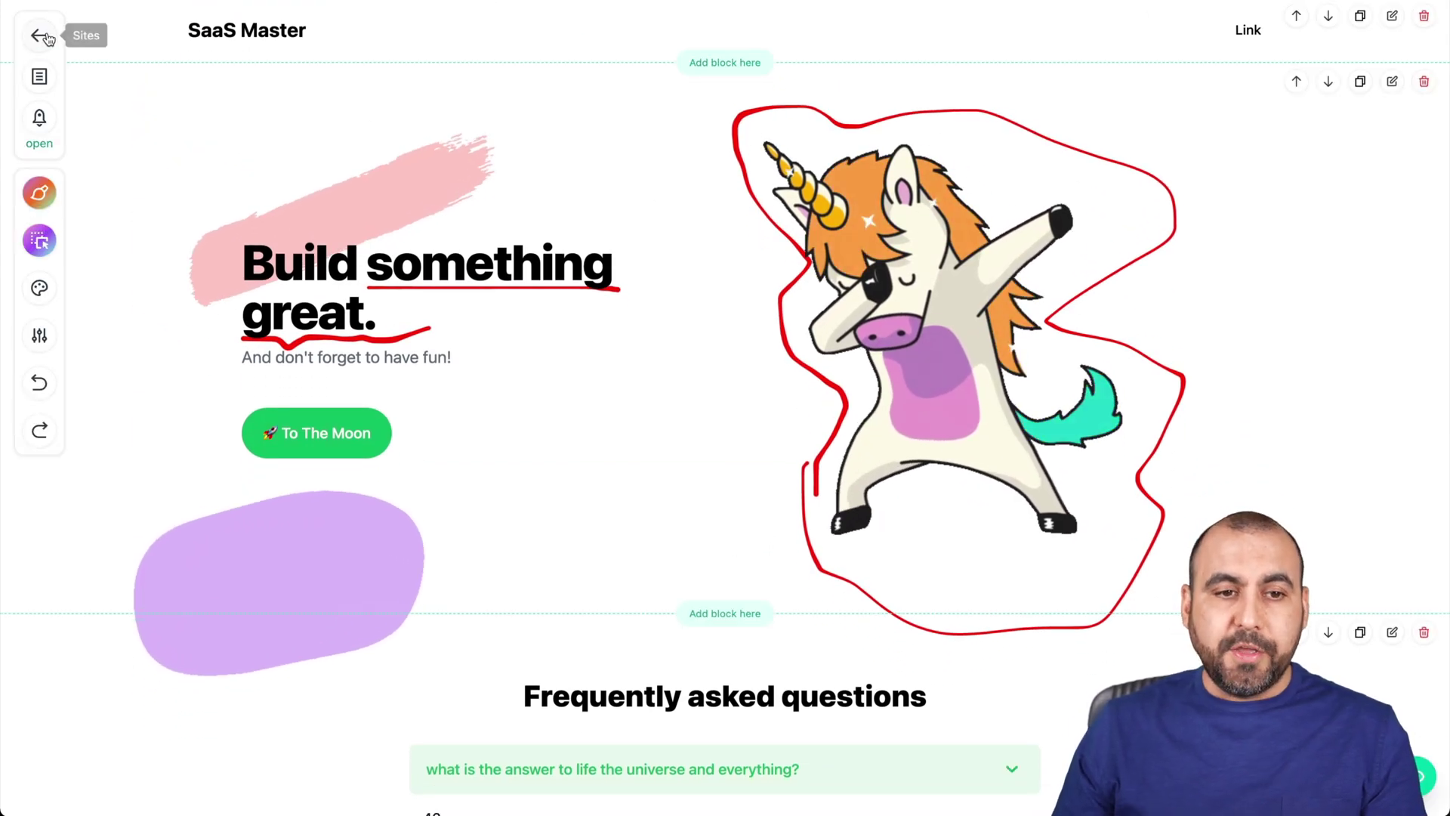
Step: Go back to the sites list, create a blog for SaaS Master and start writing its first post
{"action": "left_click", "coordinate": [42, 36]}
{"action": "scroll", "coordinate": [796, 495], "scroll_direction": "down", "scroll_amount": 4}
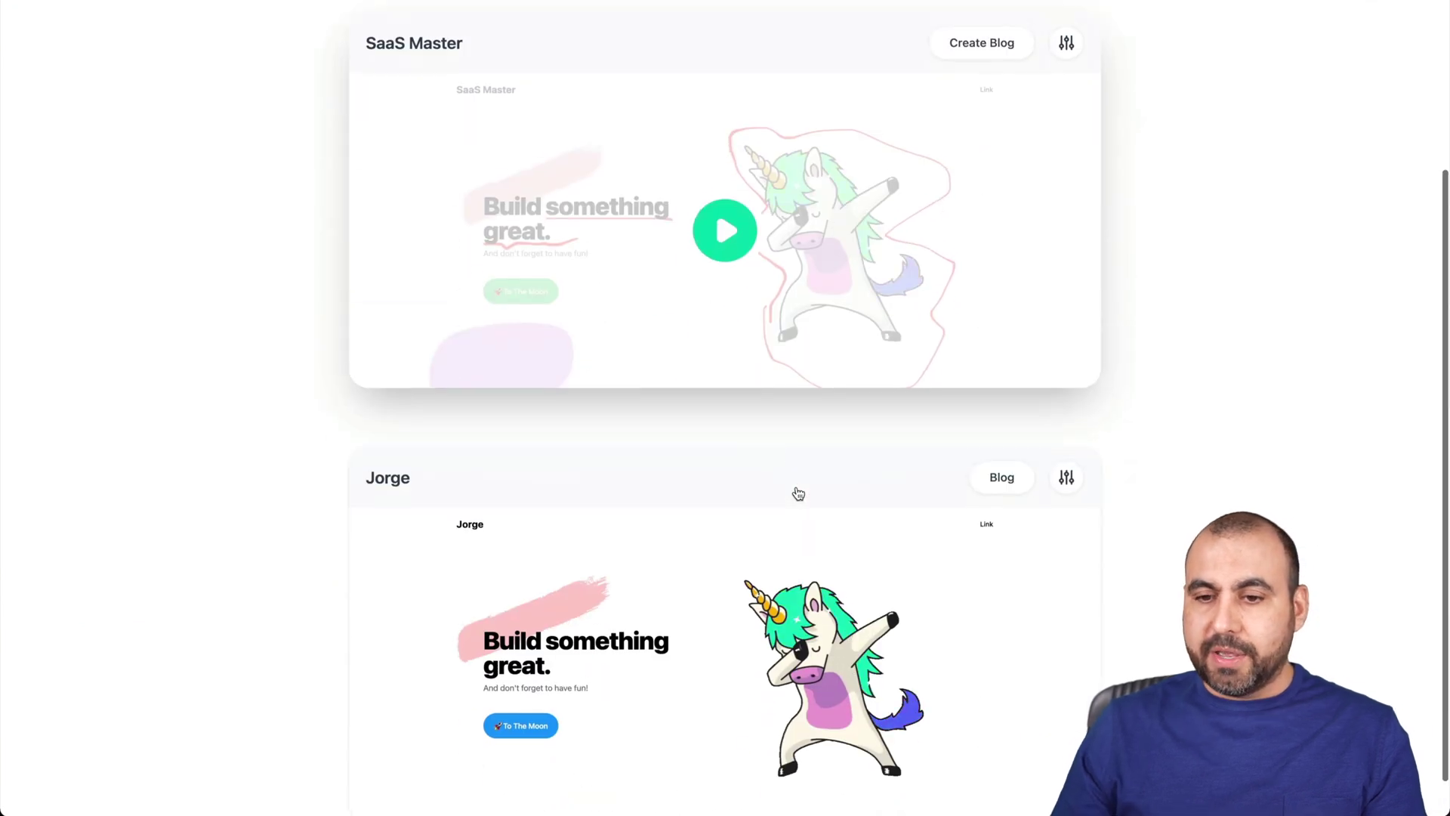
{"action": "scroll", "coordinate": [982, 483], "scroll_direction": "up", "scroll_amount": 1}
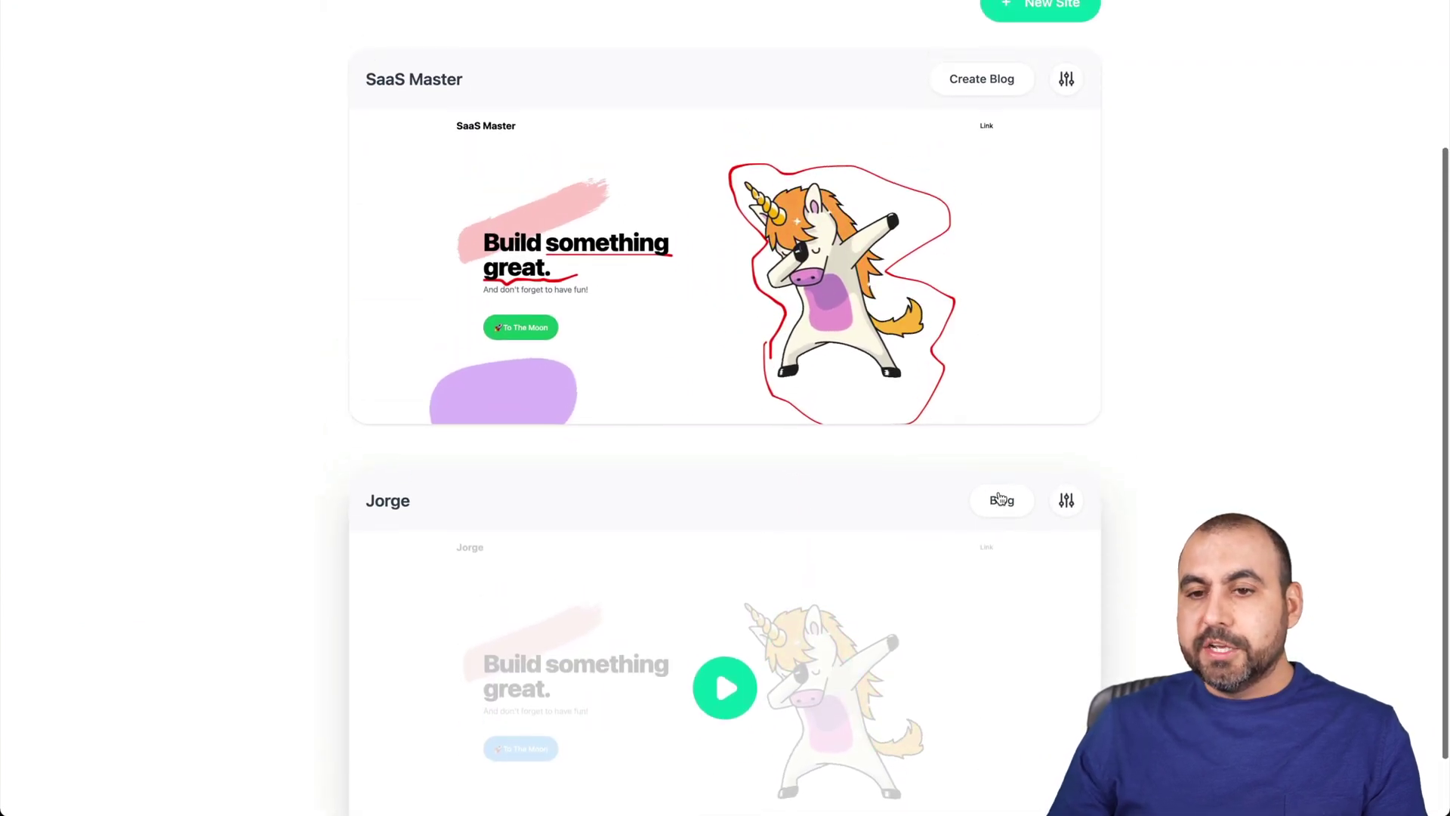
{"action": "scroll", "coordinate": [967, 566], "scroll_direction": "down", "scroll_amount": 1}
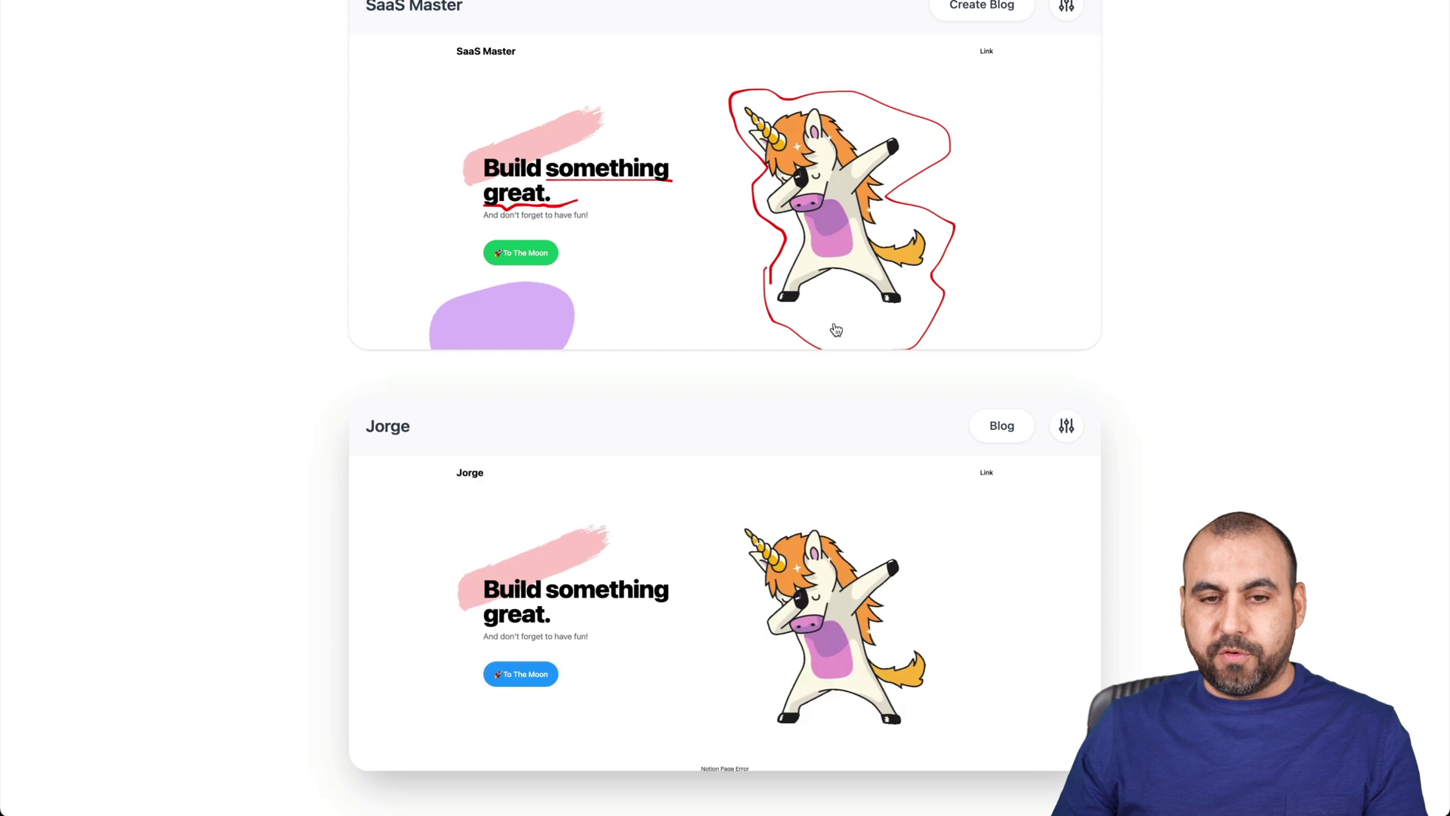
{"action": "scroll", "coordinate": [665, 287], "scroll_direction": "up", "scroll_amount": 4}
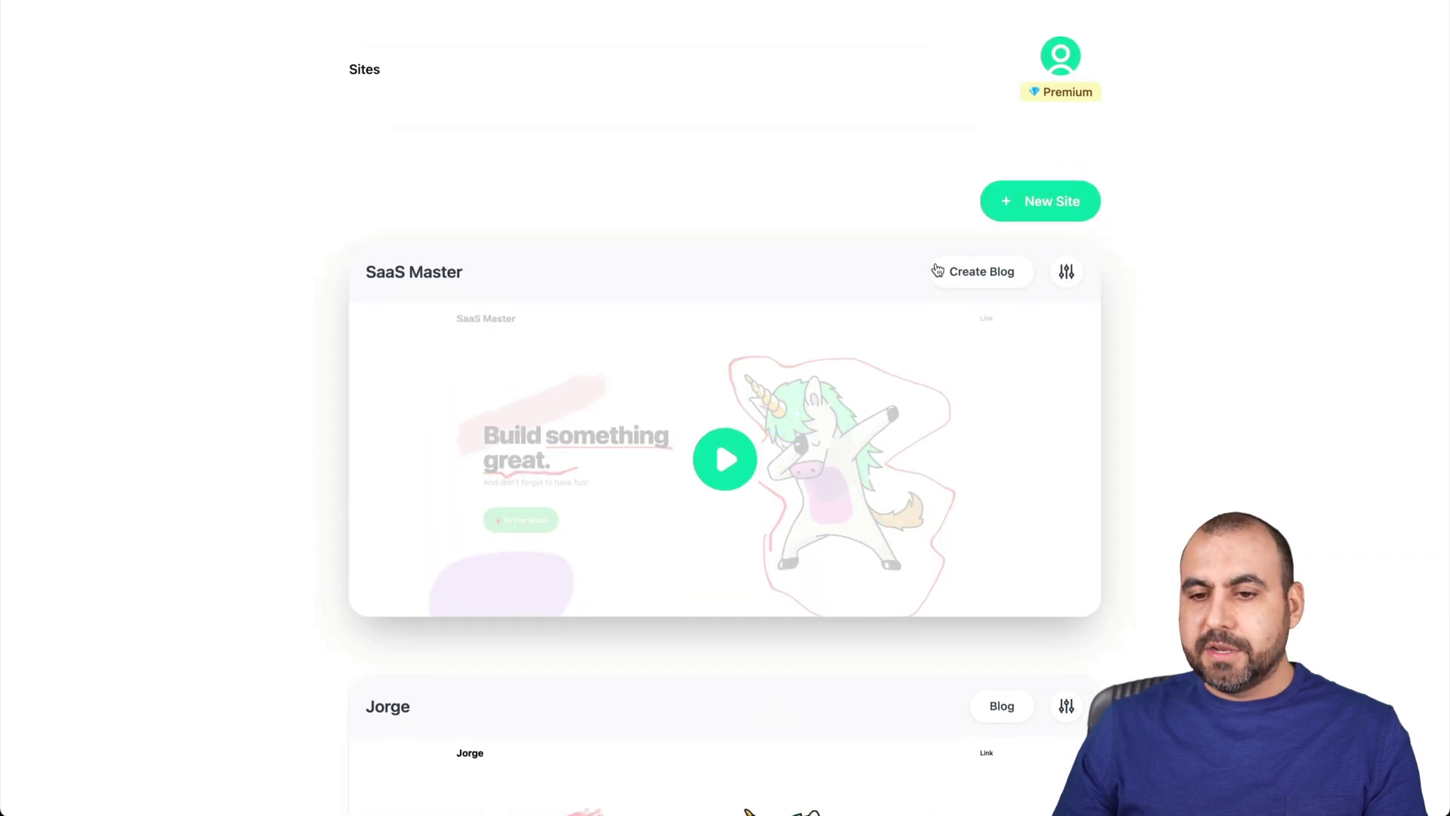
{"action": "left_click", "coordinate": [983, 273]}
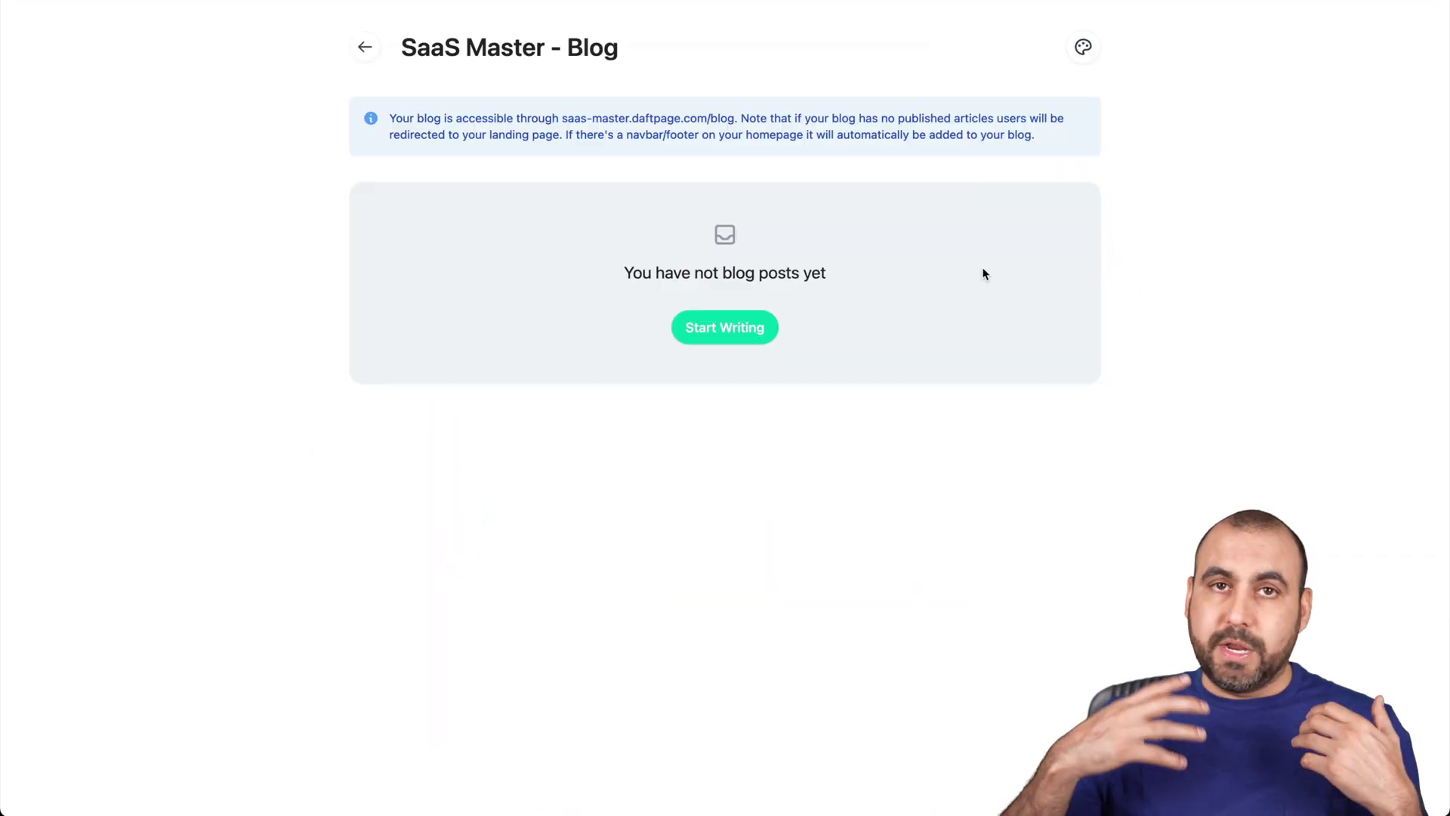
{"action": "left_click", "coordinate": [730, 332]}
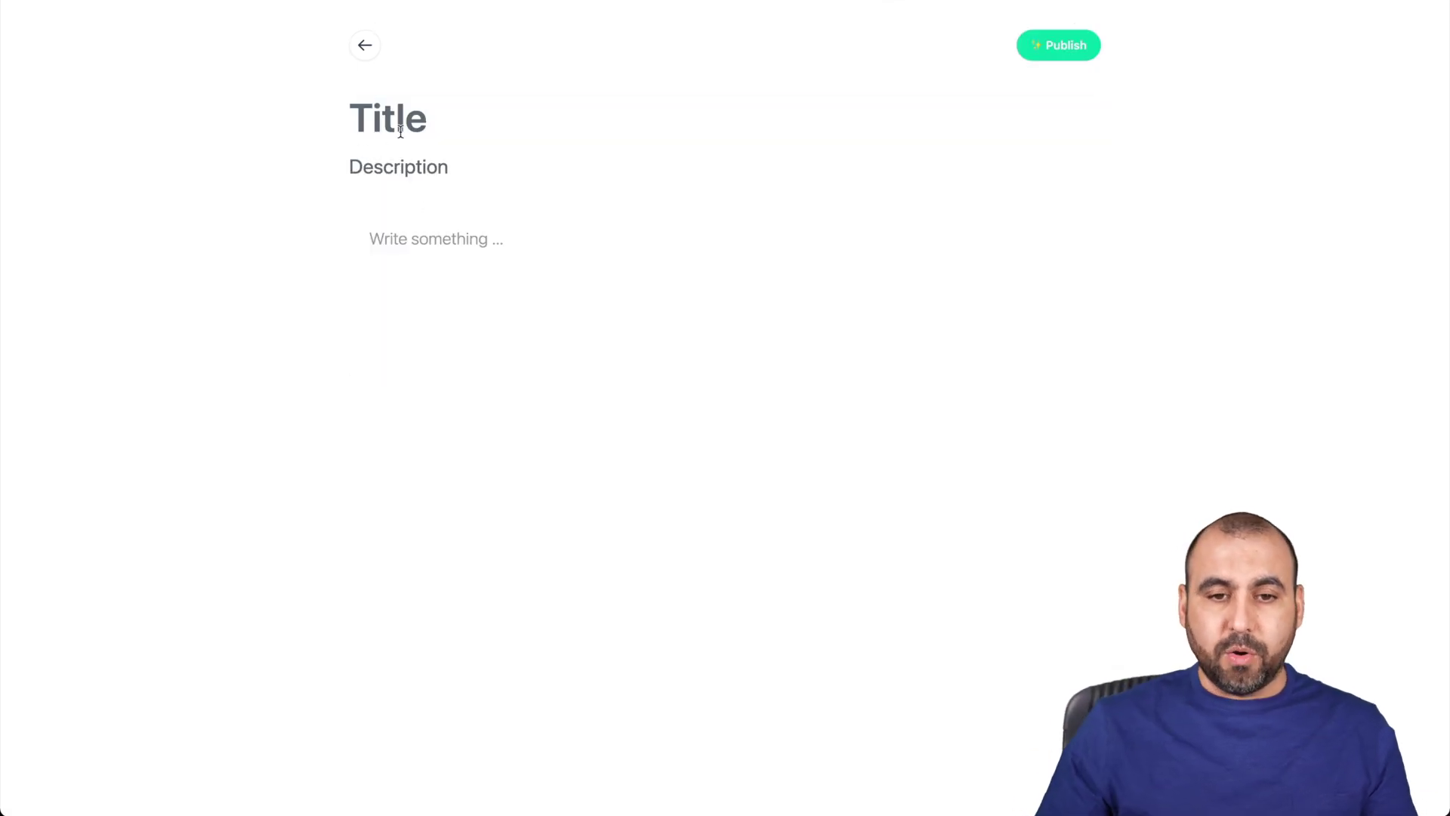
Step: Write "dfgdfgdfgdfgb" in the post body and insert a divider line and an empty code block below it
{"action": "left_click", "coordinate": [432, 255]}
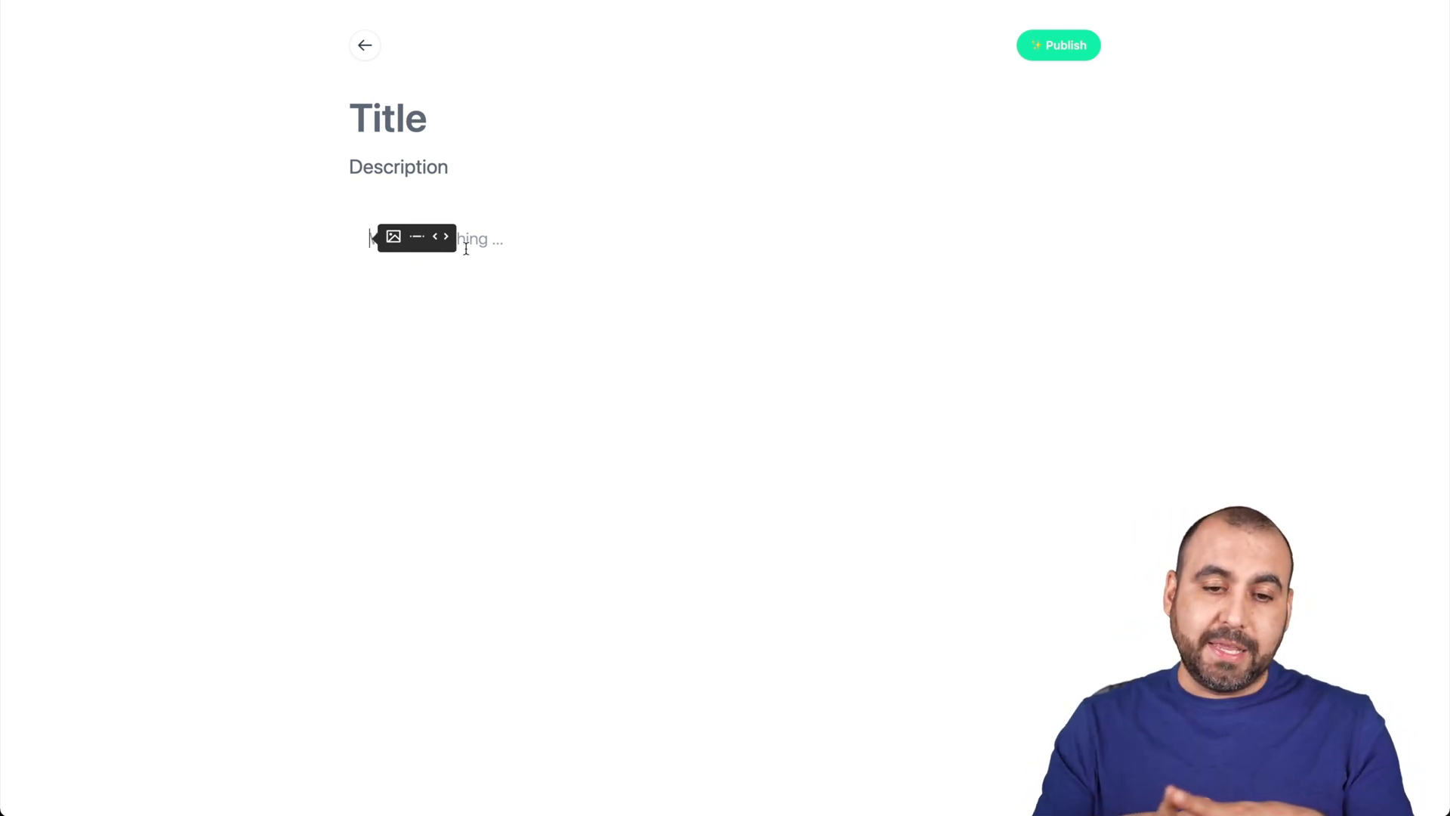
{"action": "type", "text": "dfgdfgdfgdfgb"}
{"action": "key", "text": "Return"}
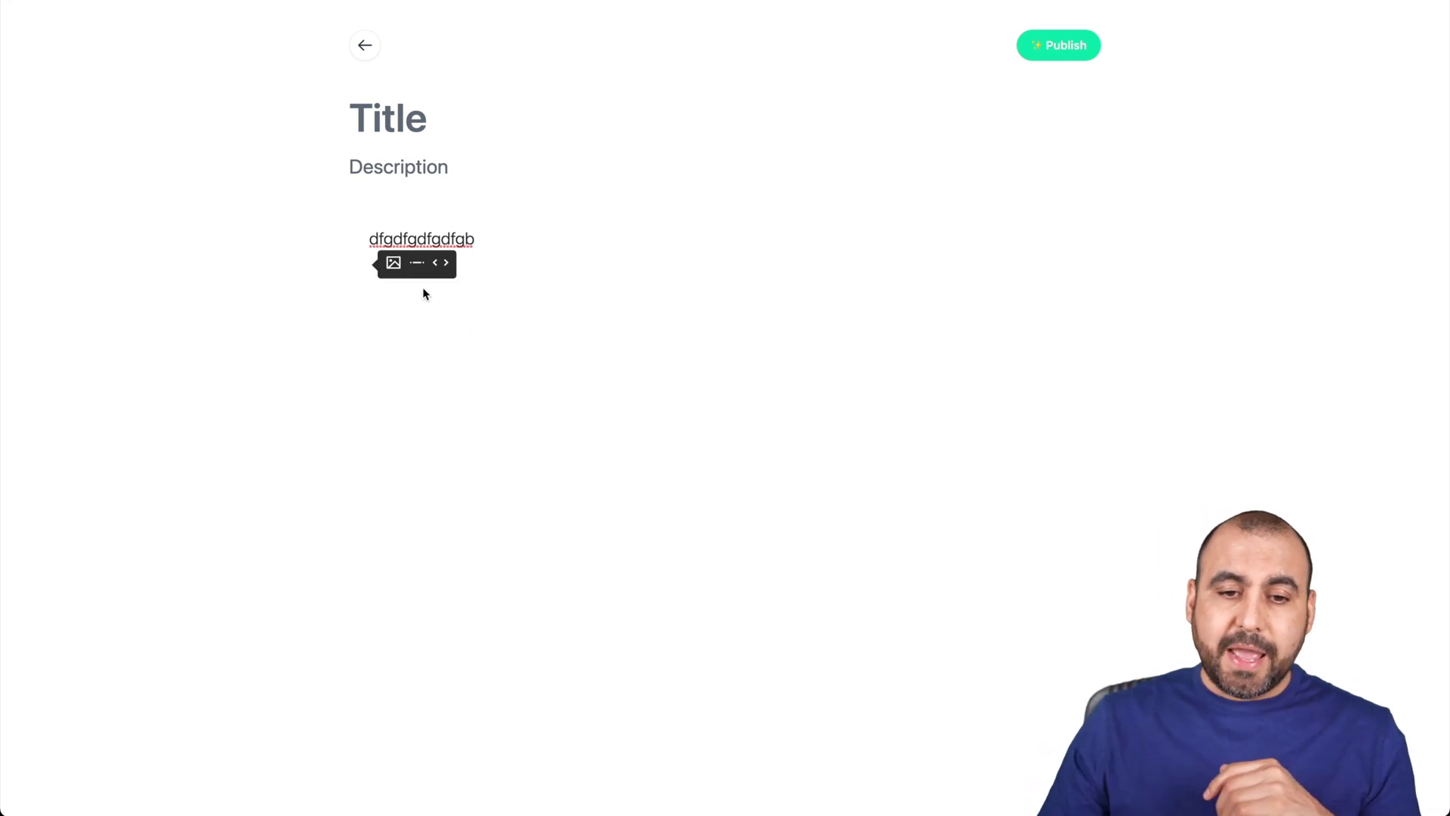
{"action": "left_click", "coordinate": [392, 263]}
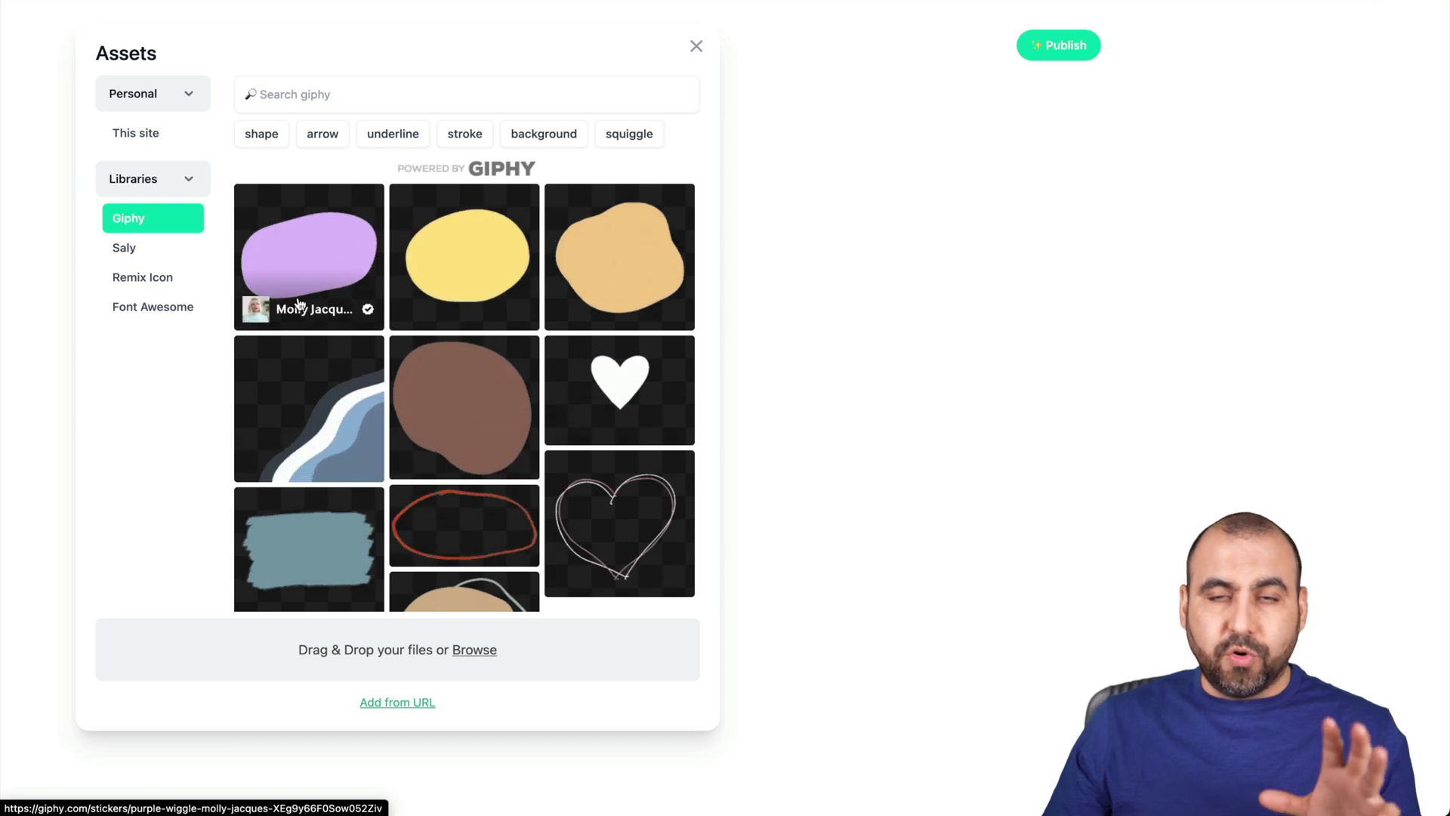
{"action": "left_click", "coordinate": [696, 47]}
{"action": "left_click", "coordinate": [419, 264]}
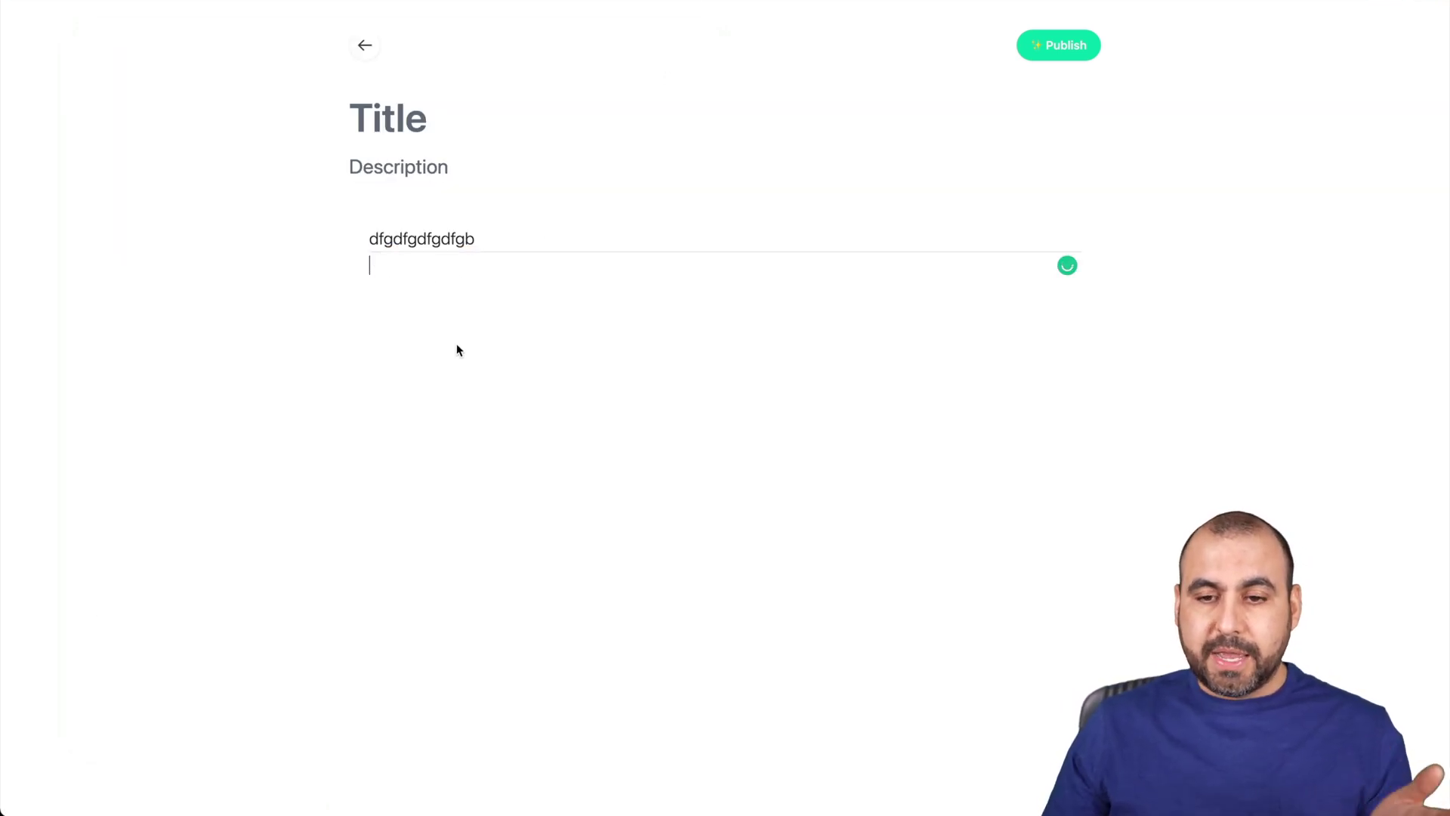
{"action": "key", "text": "Return"}
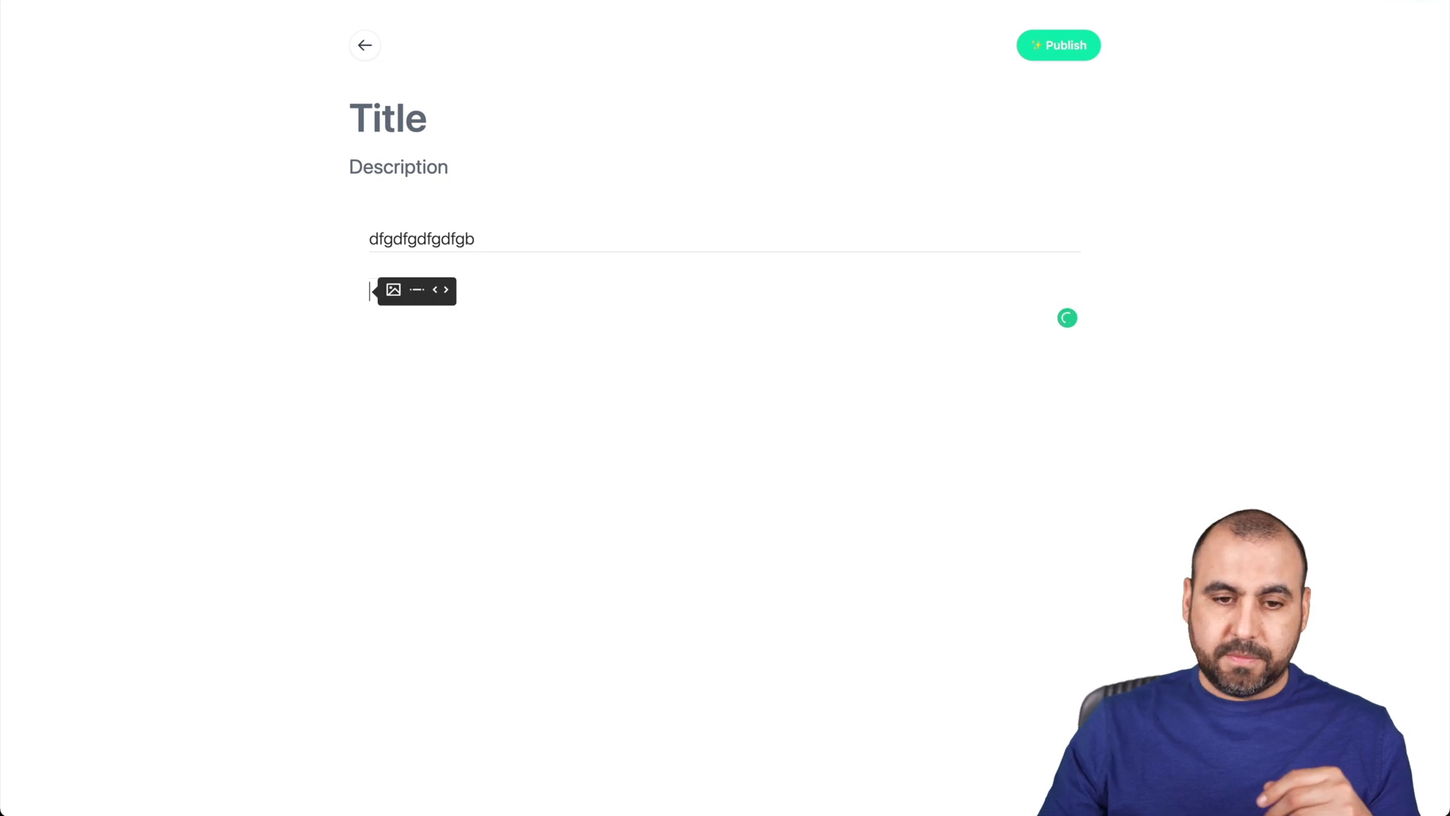
{"action": "left_click", "coordinate": [446, 291]}
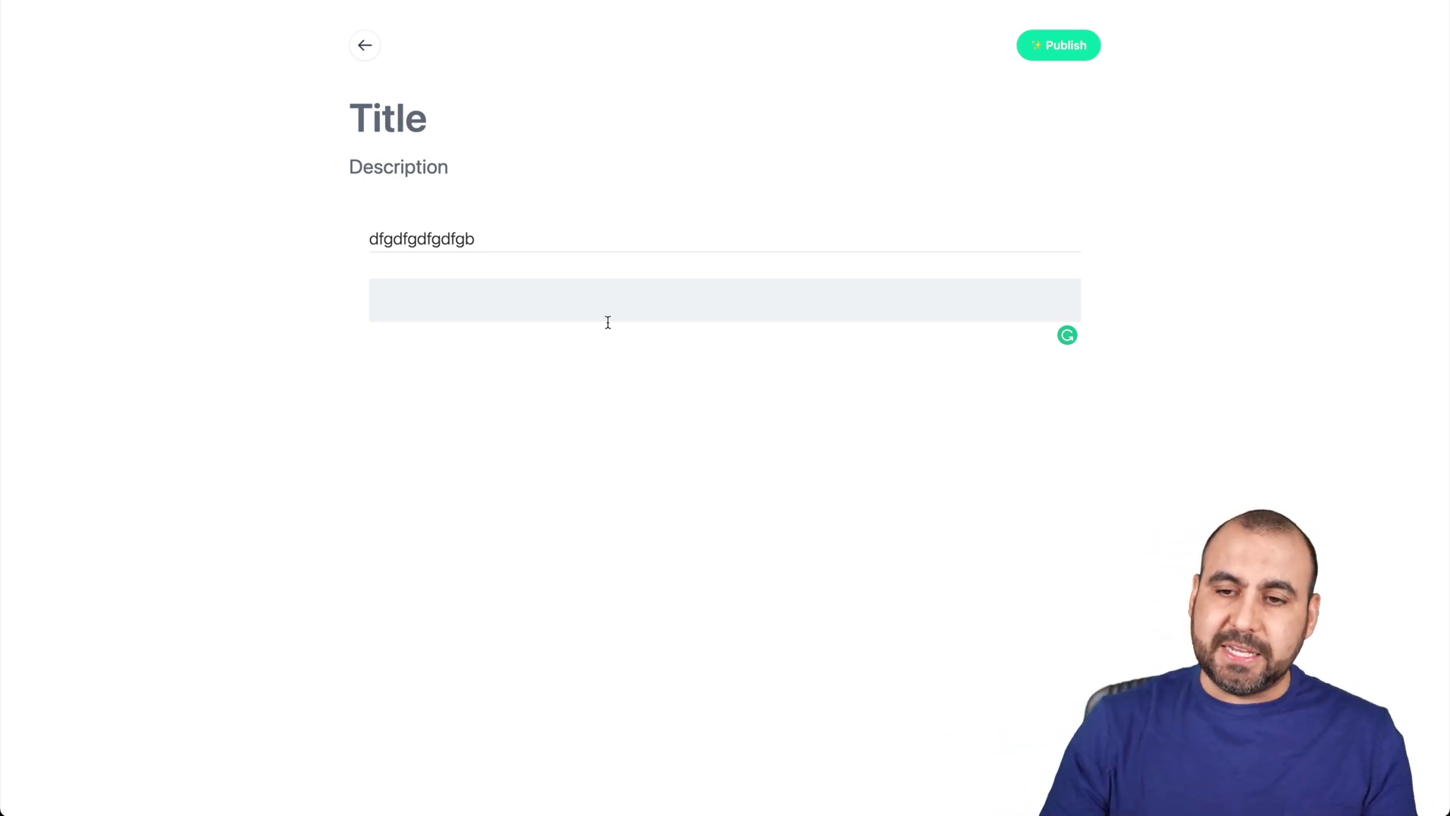
Step: Title the post "asgrdhtjykui" with the description "odsfghjgkh", publish it and return to the sites list
{"action": "left_click", "coordinate": [549, 131]}
{"action": "type", "text": "asgrdhtj"}
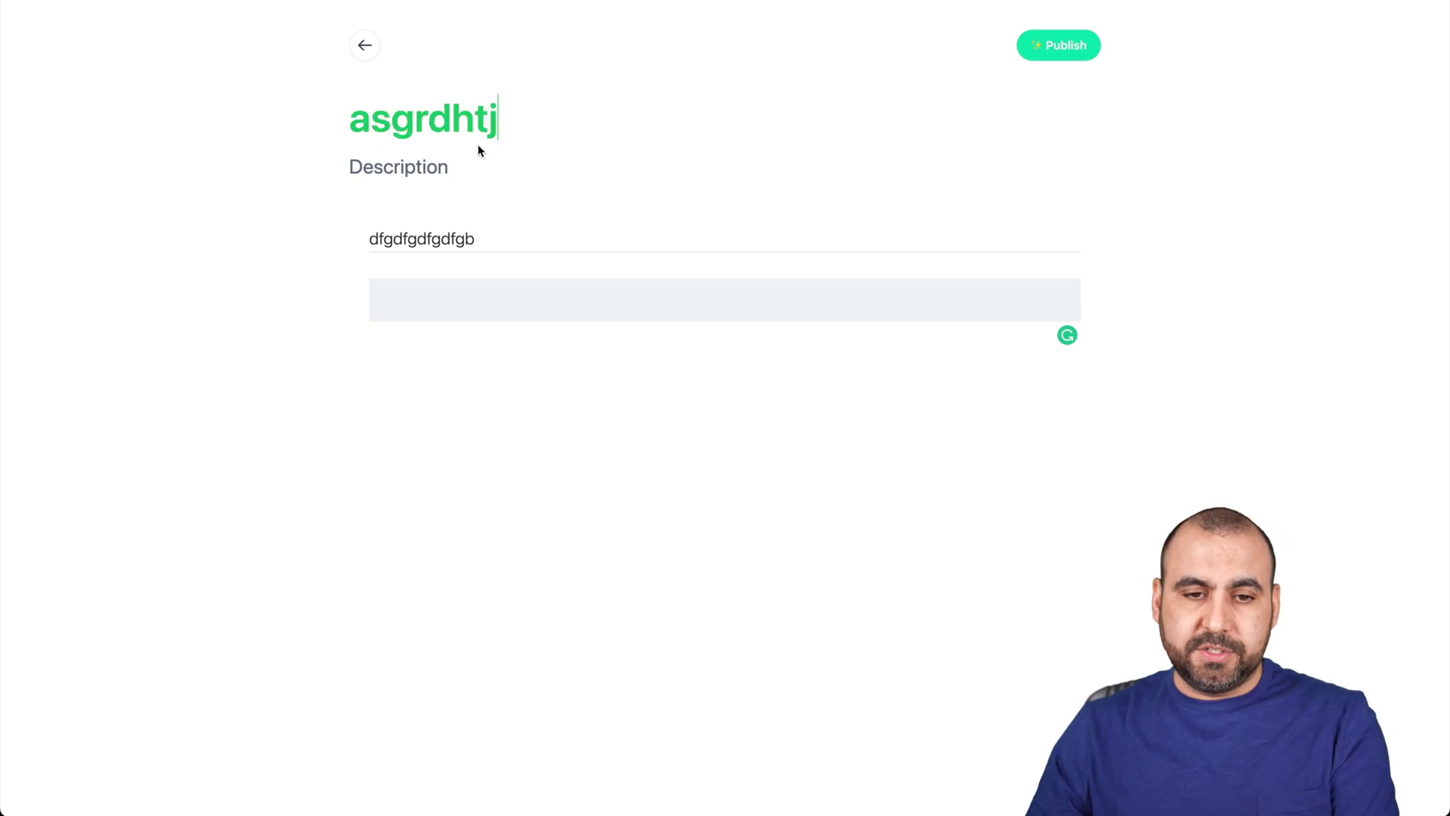
{"action": "type", "text": "ykui"}
{"action": "left_click", "coordinate": [437, 155]}
{"action": "type", "text": "o"}
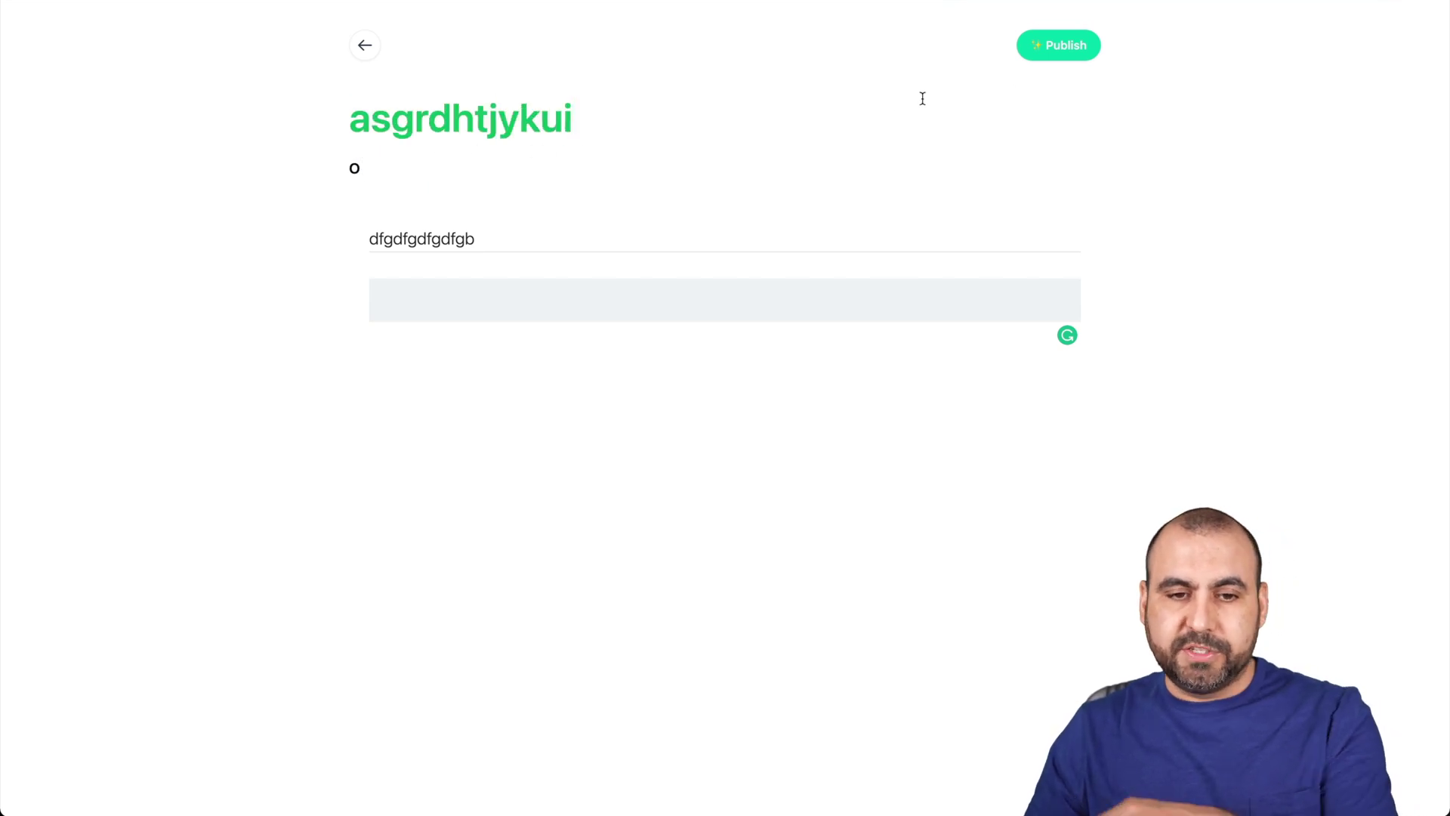
{"action": "type", "text": "dsfghjgkh"}
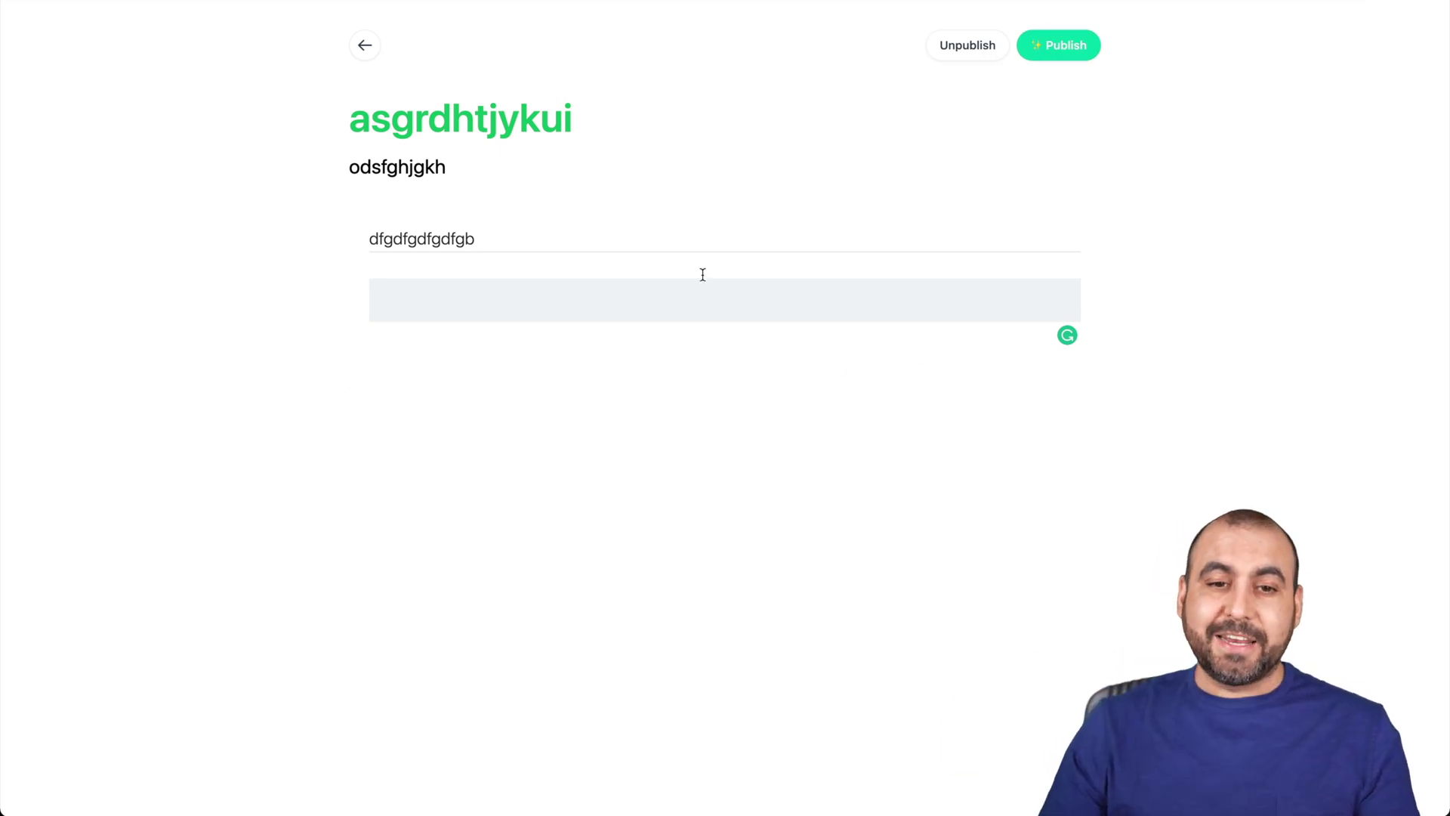
{"action": "left_click", "coordinate": [365, 45]}
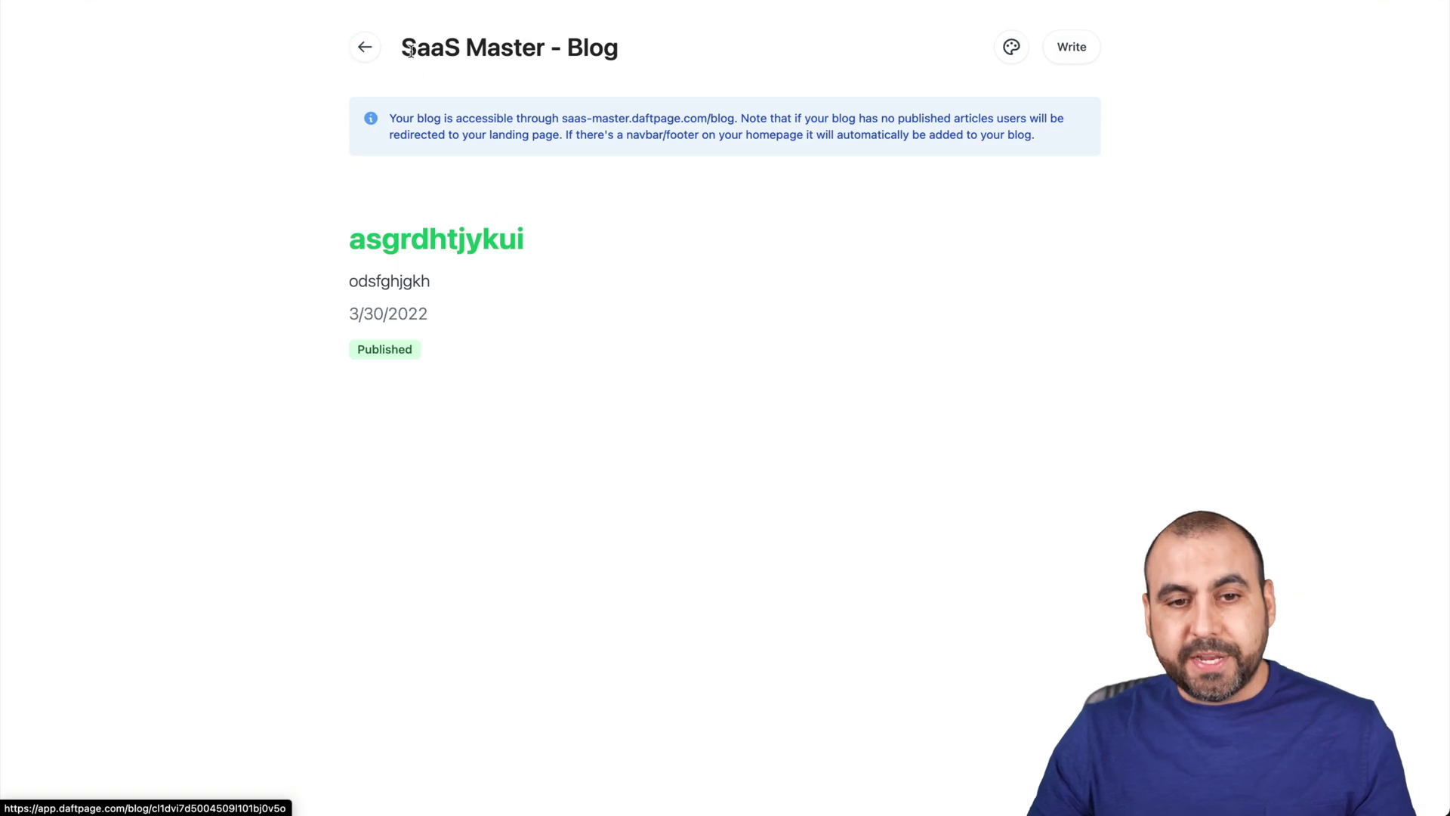
{"action": "left_click", "coordinate": [364, 47]}
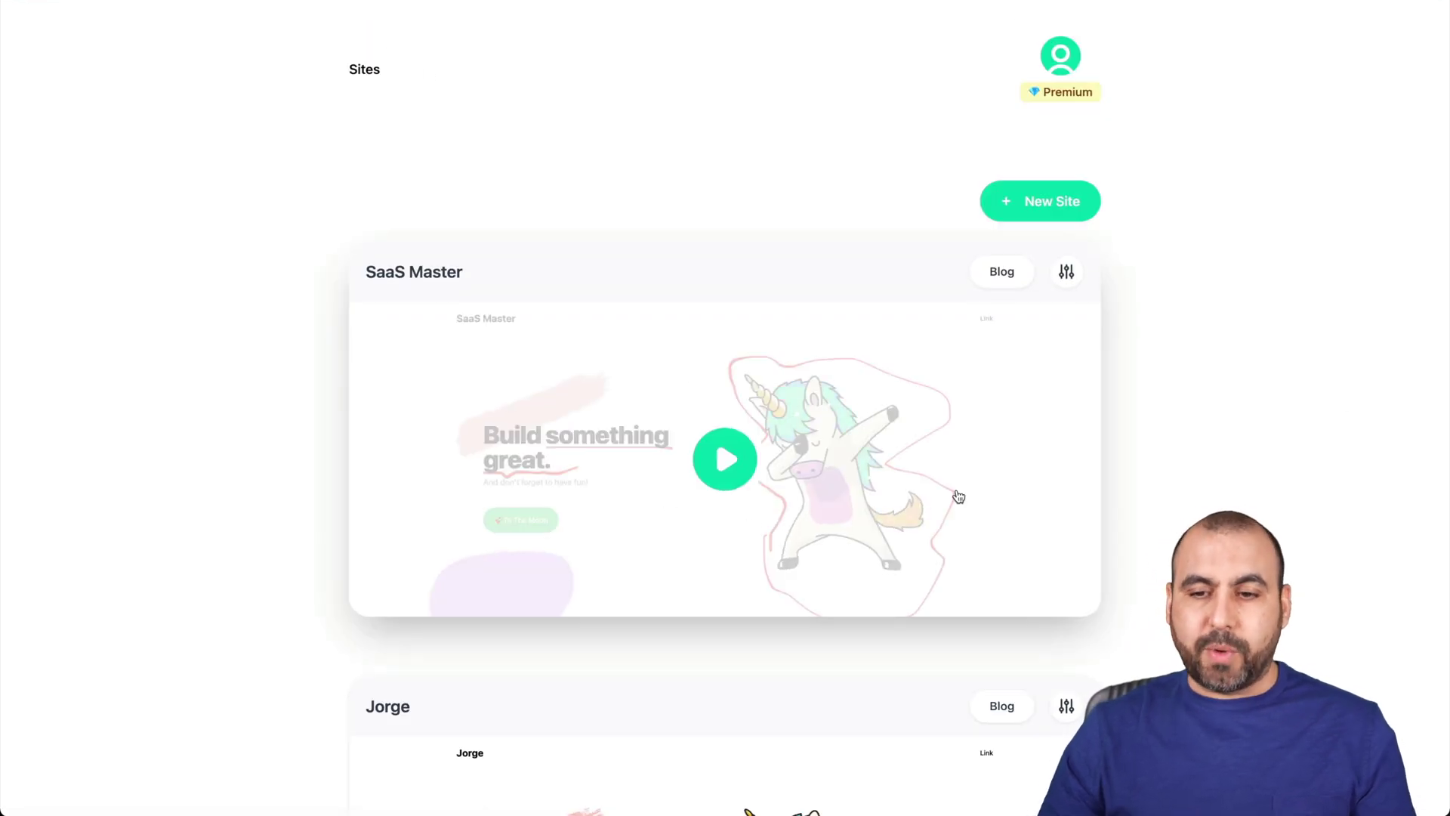